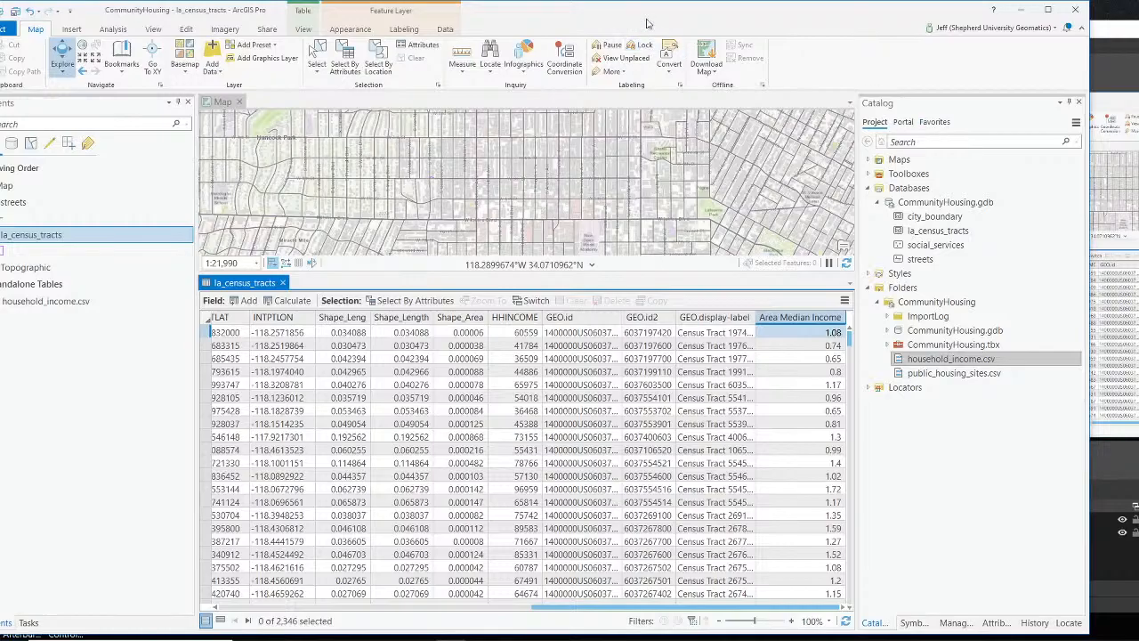
# Step: Close the la_census_tracts attribute table so only the map remains open
pyautogui.moveTo(637, 14); pyautogui.dragTo(680, 20)
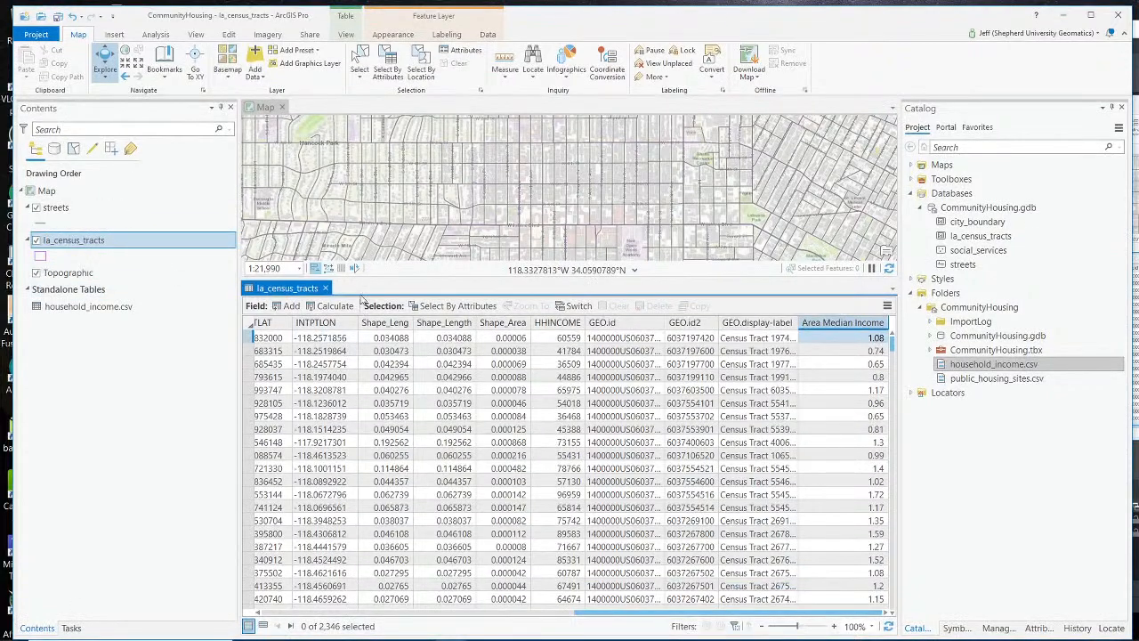
pyautogui.click(326, 288)
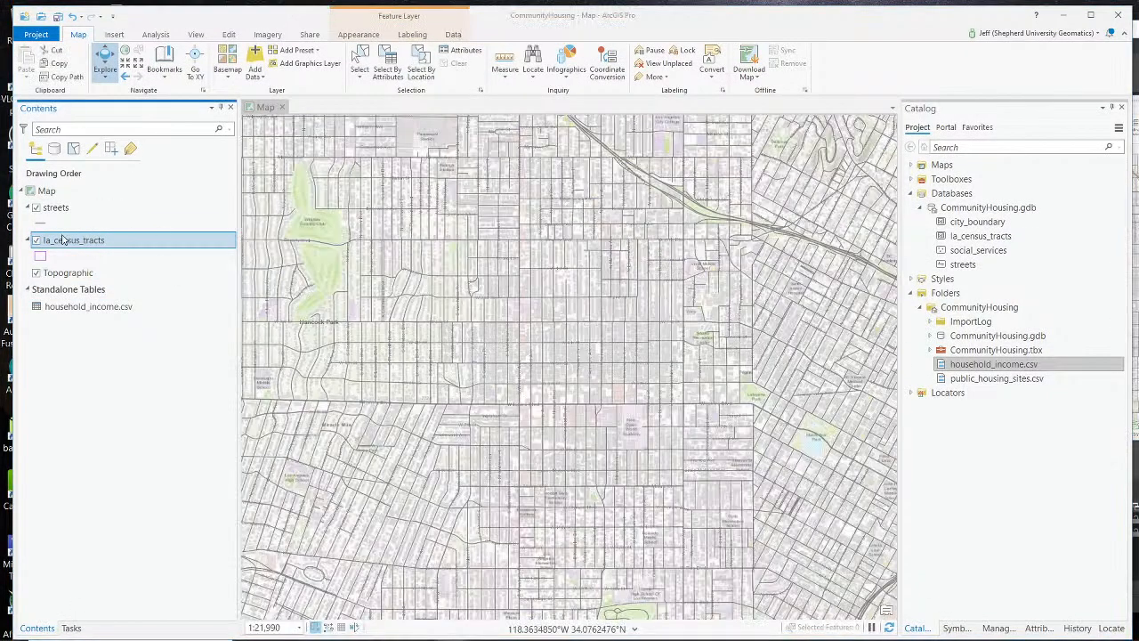
# Step: Hide the streets layer and set the primary symbology of la_census_tracts to Graduated Colors
pyautogui.rightClick(64, 236)
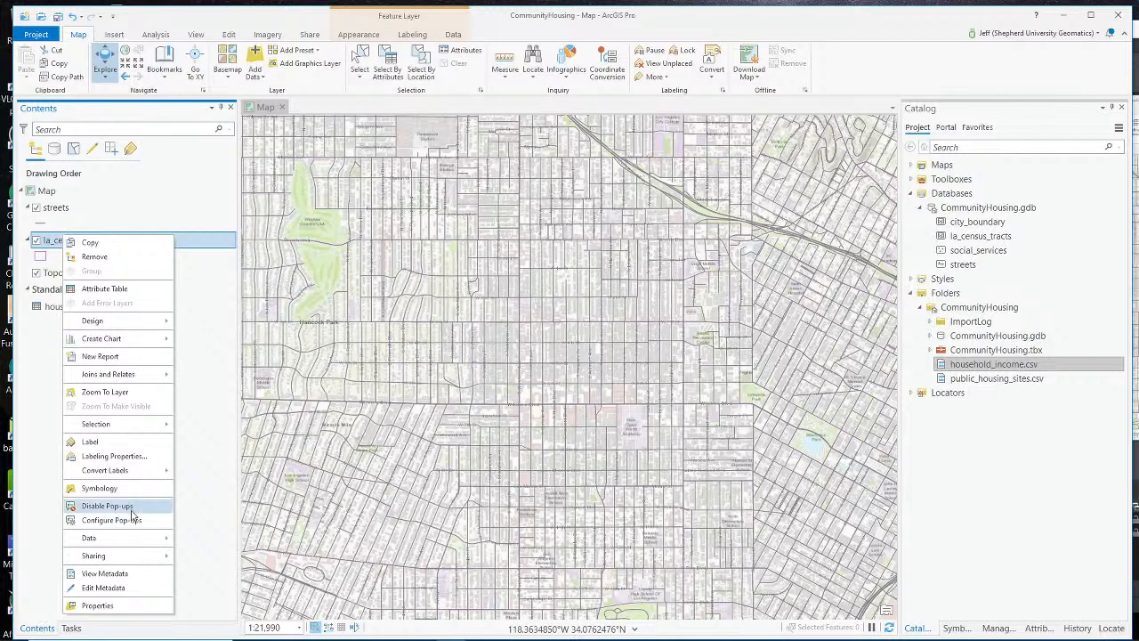
pyautogui.click(128, 491)
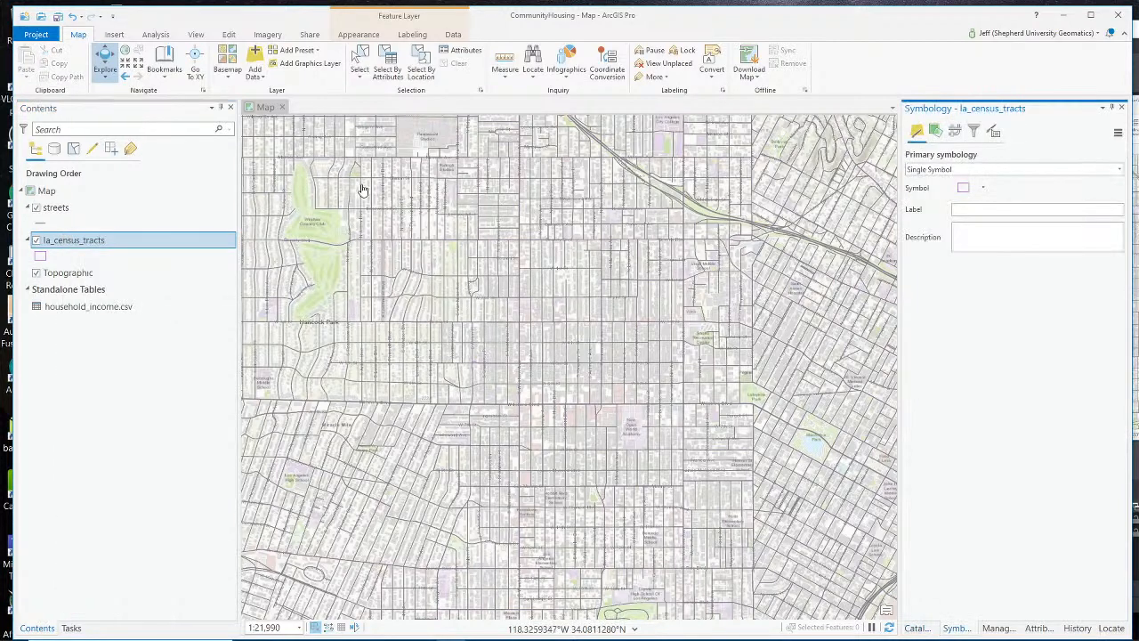
pyautogui.click(36, 208)
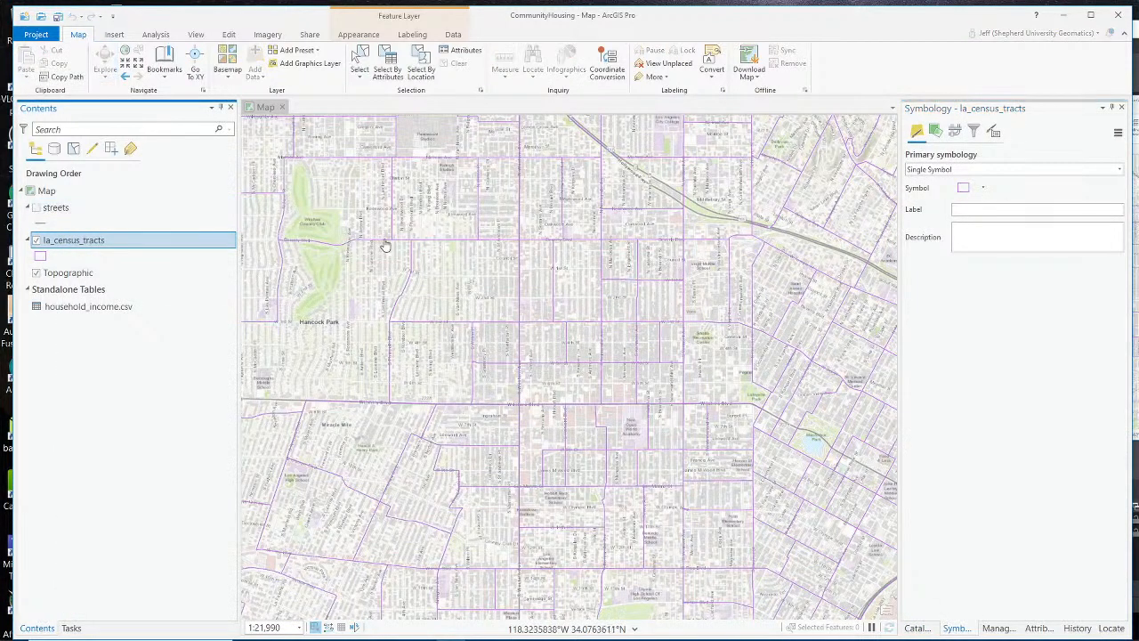
pyautogui.click(973, 171)
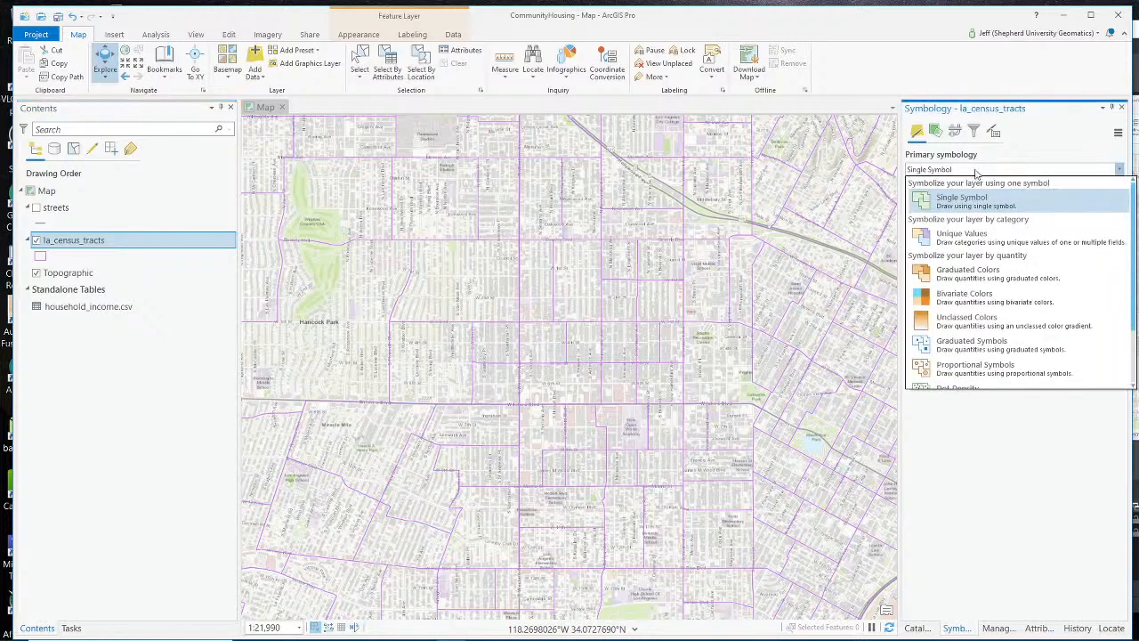
pyautogui.click(999, 285)
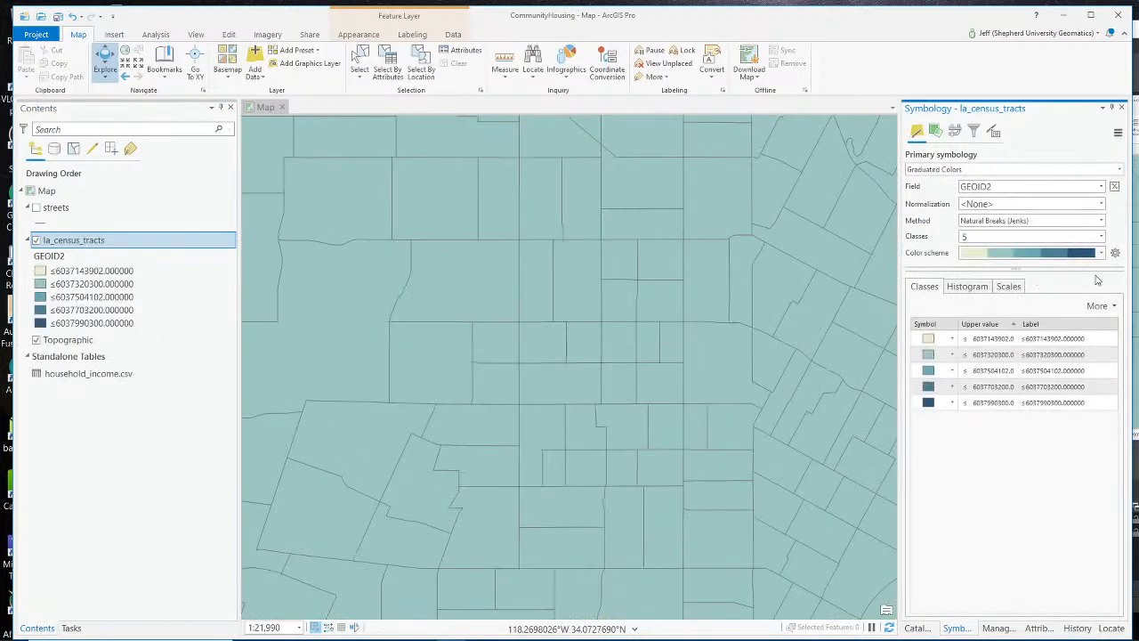
# Step: Apply the five-class cream-to-dark-red color scheme to the census tracts
pyautogui.click(1059, 256)
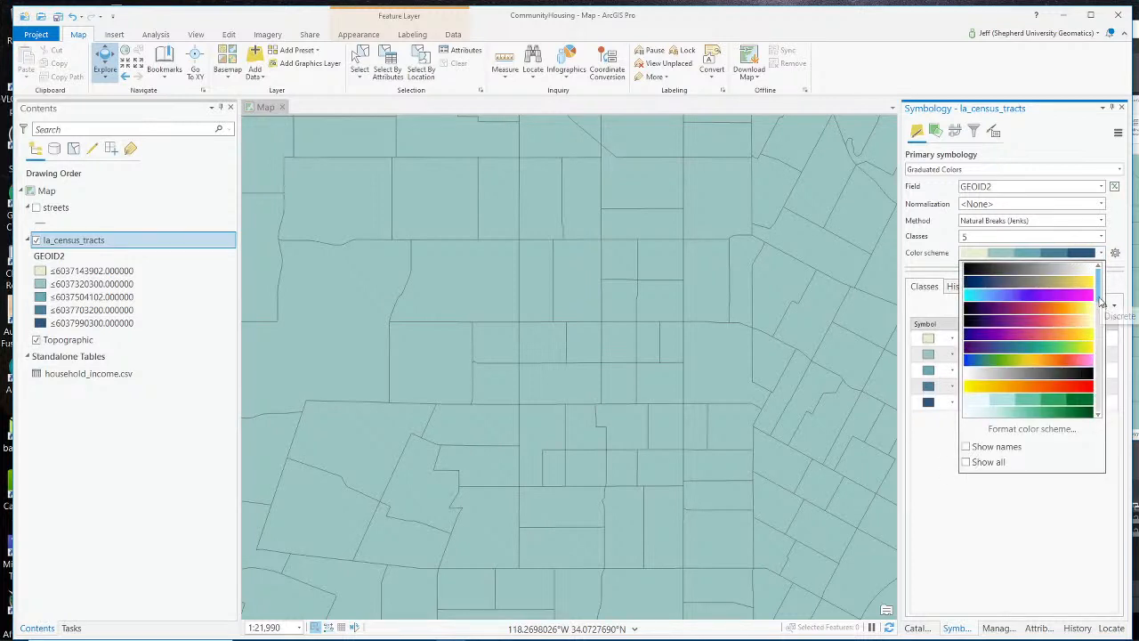
pyautogui.scroll(-3, 1104, 323)
pyautogui.moveTo(1104, 323); pyautogui.dragTo(1101, 356)
pyautogui.click(1079, 342)
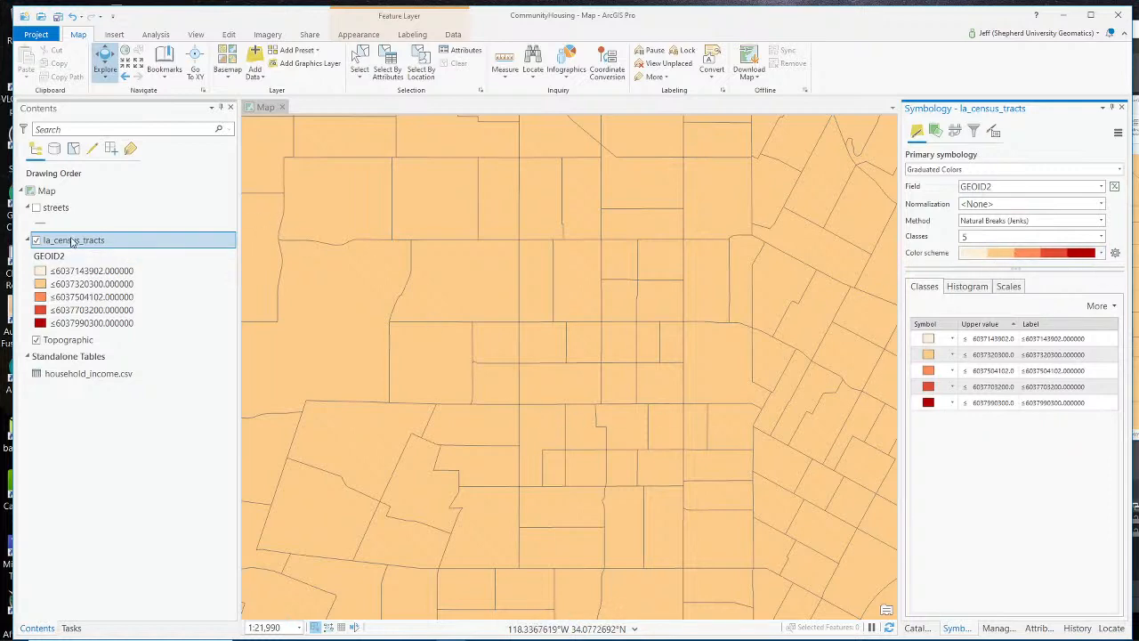
# Step: Use Area Median Income as the field for the census tracts' graduated colors
pyautogui.rightClick(76, 242)
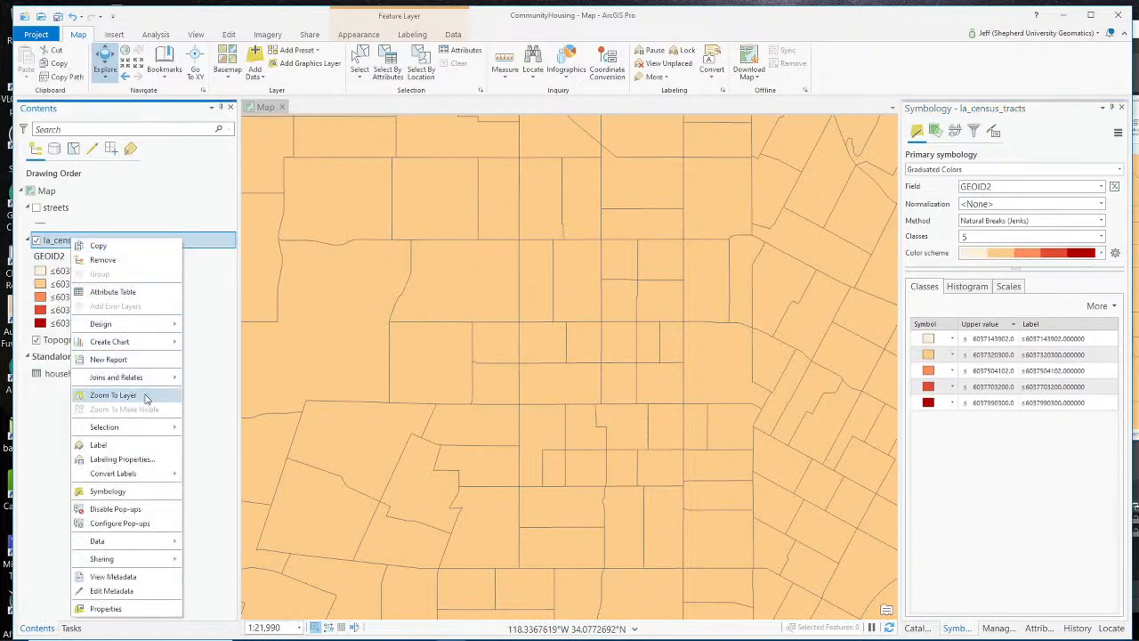
pyautogui.click(146, 395)
pyautogui.scroll(3, 531, 307)
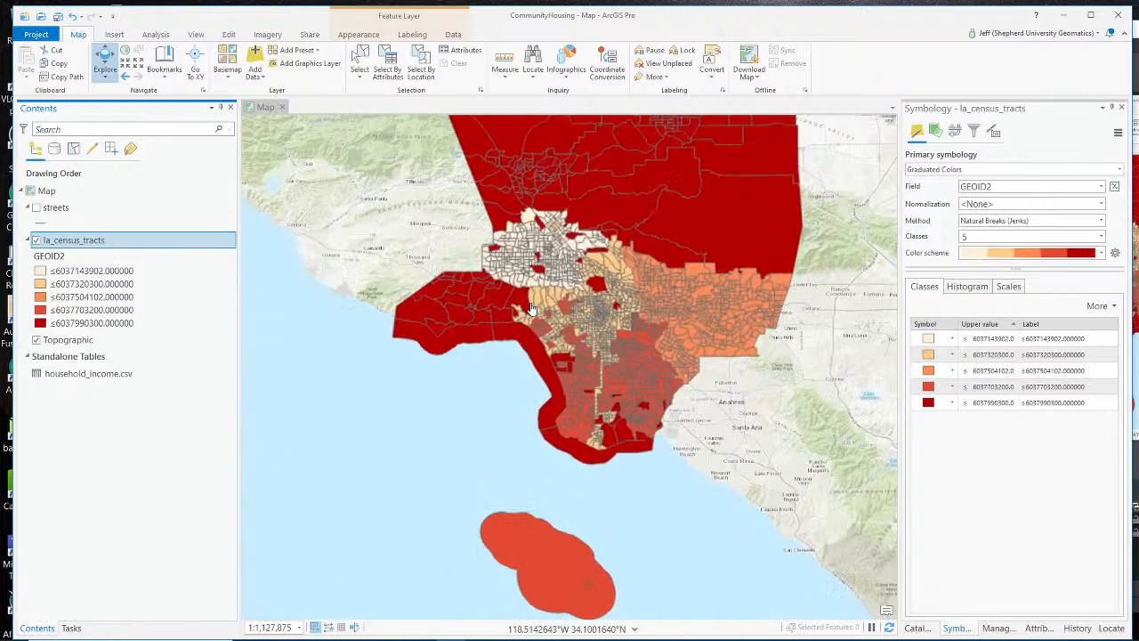
pyautogui.click(1102, 187)
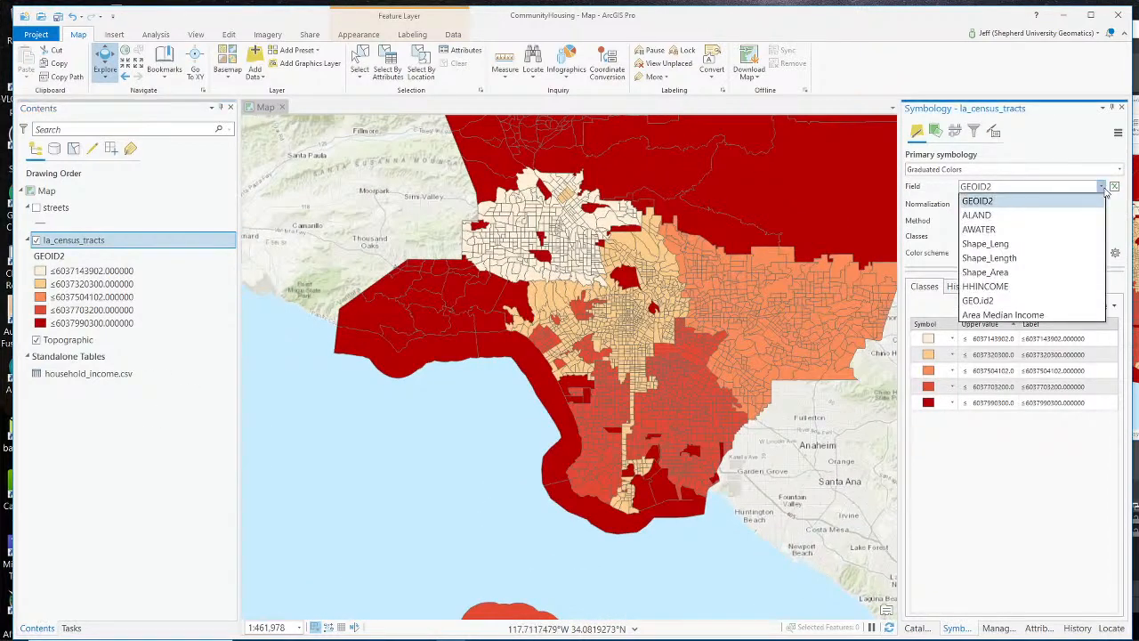
pyautogui.click(1049, 314)
pyautogui.scroll(-2, 855, 223)
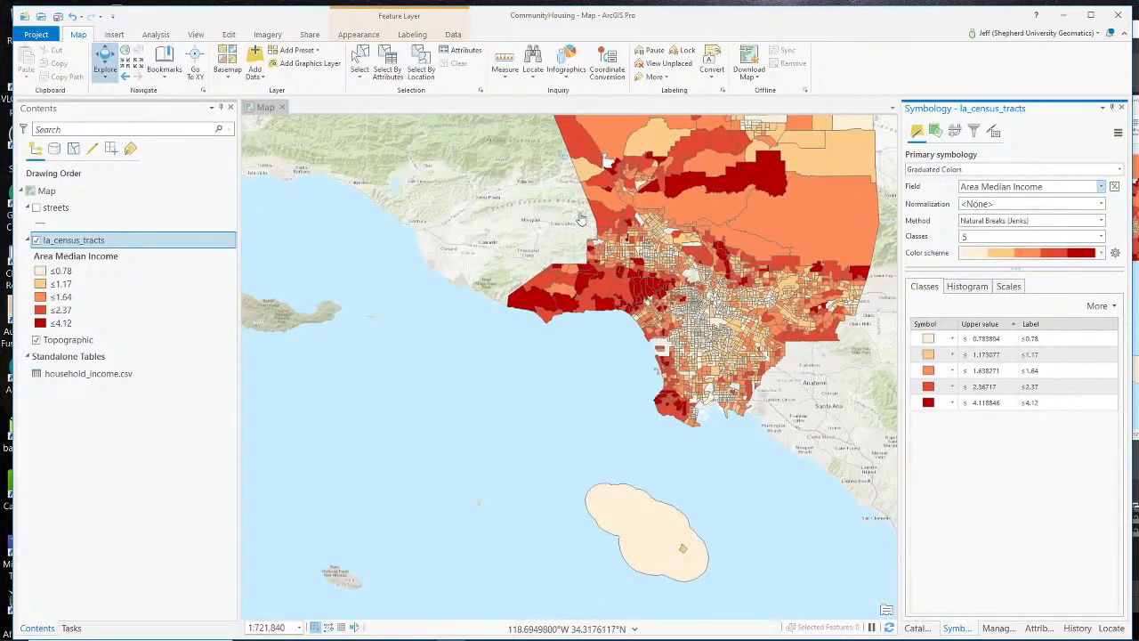
pyautogui.moveTo(625, 253); pyautogui.dragTo(495, 380)
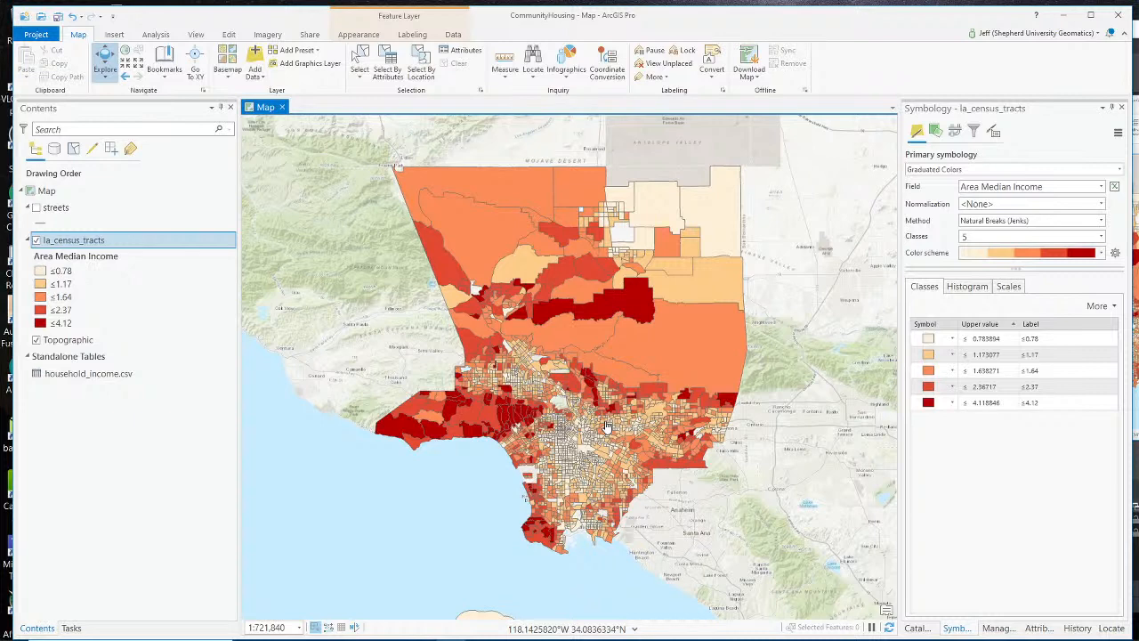
# Step: Set the classification method to Manual Interval and reverse the symbol order so the lowest income class is dark red
pyautogui.click(990, 222)
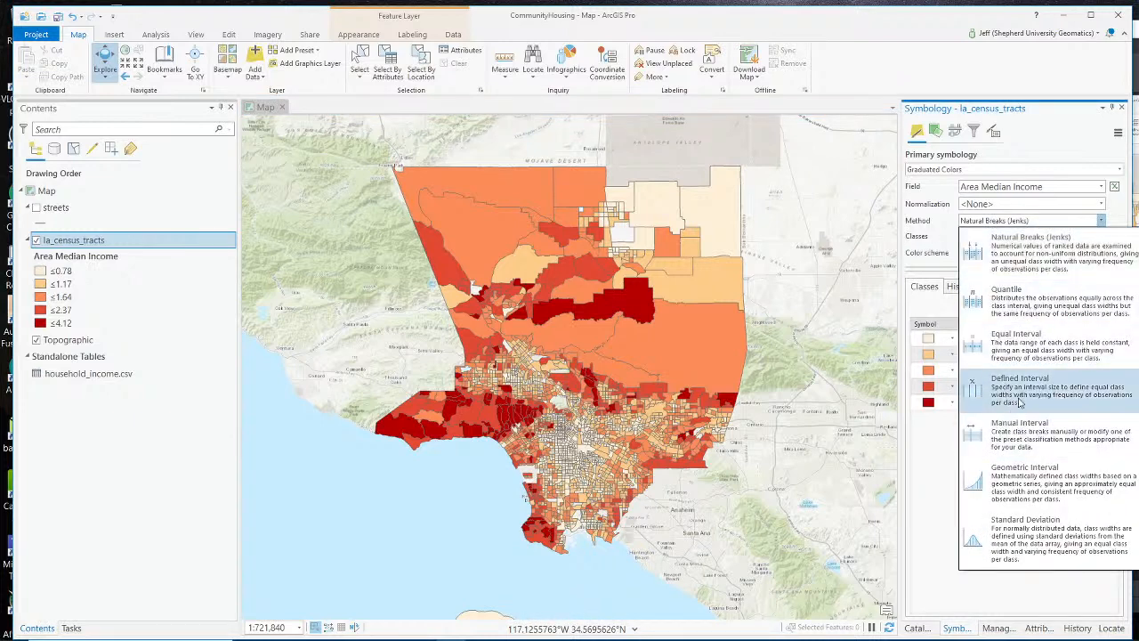
pyautogui.click(1020, 436)
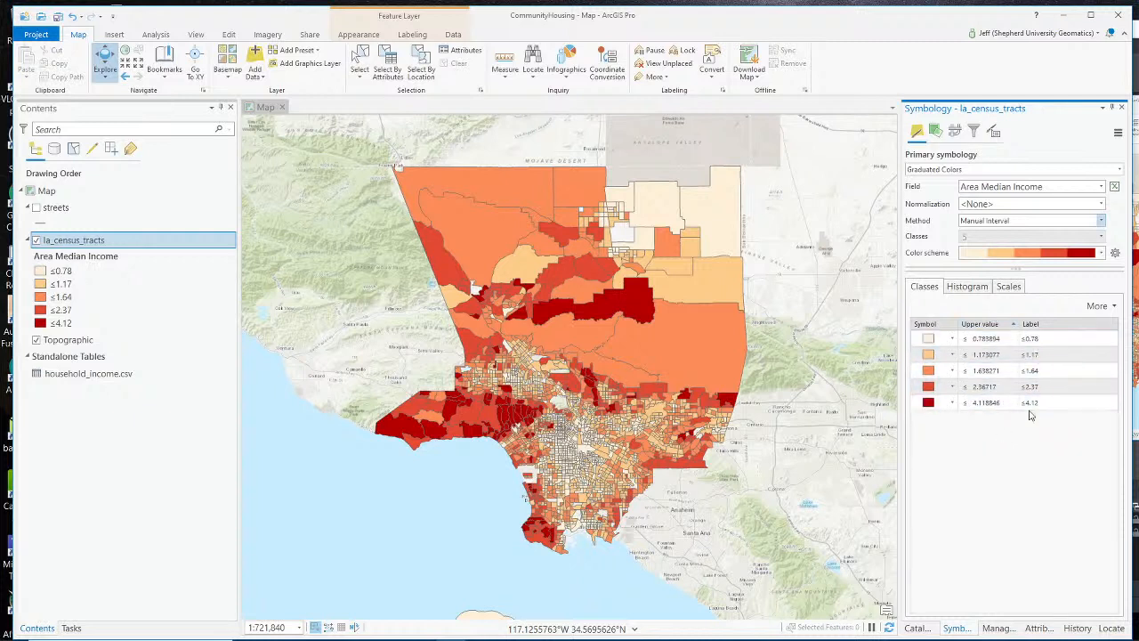
pyautogui.click(1034, 344)
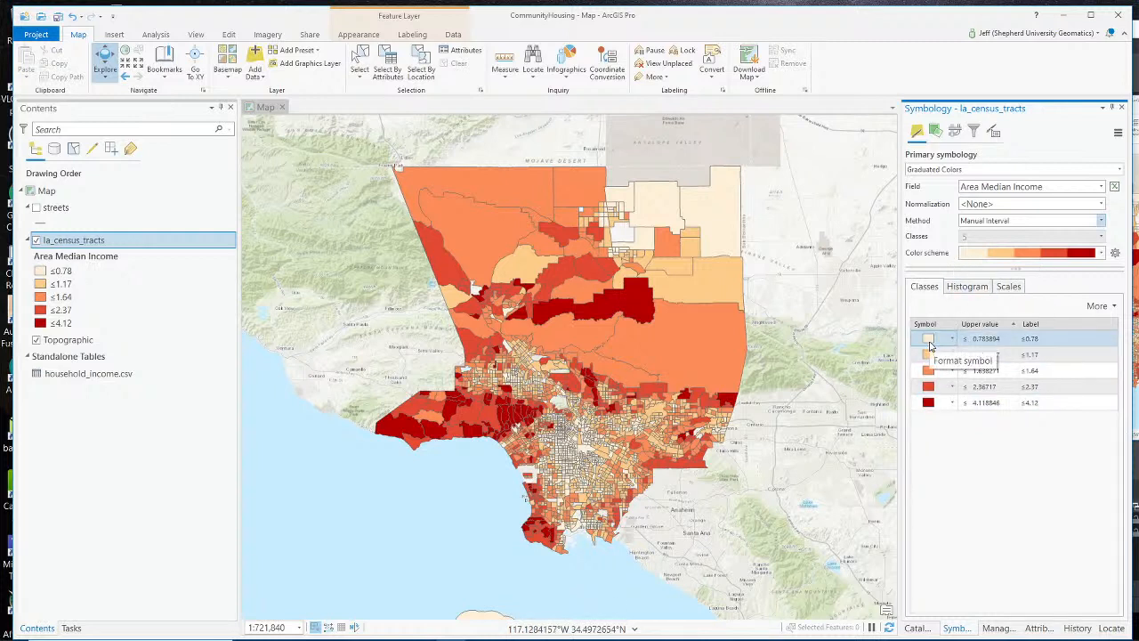
pyautogui.click(1117, 307)
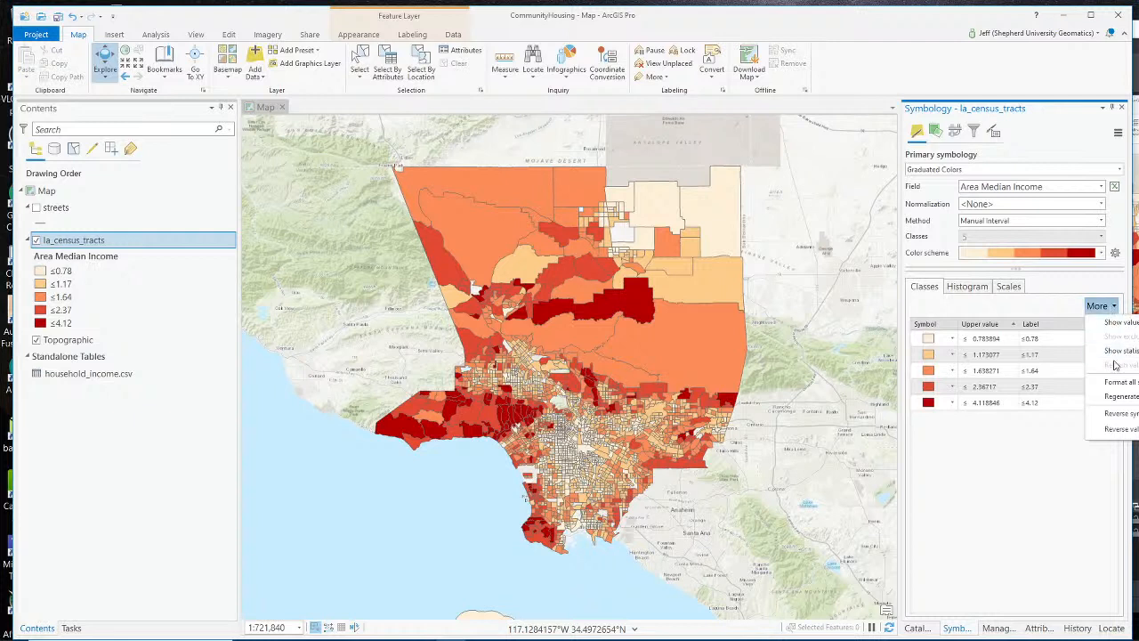
pyautogui.click(1134, 417)
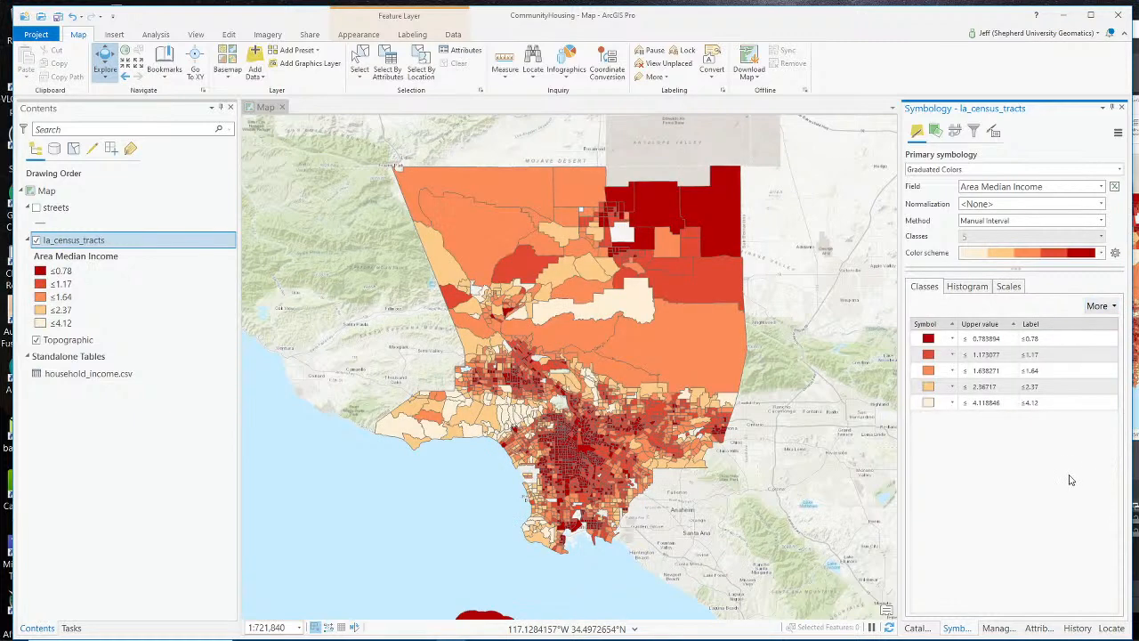
# Step: Format all class symbols together with a light tan outline color and return to the class list
pyautogui.click(1105, 307)
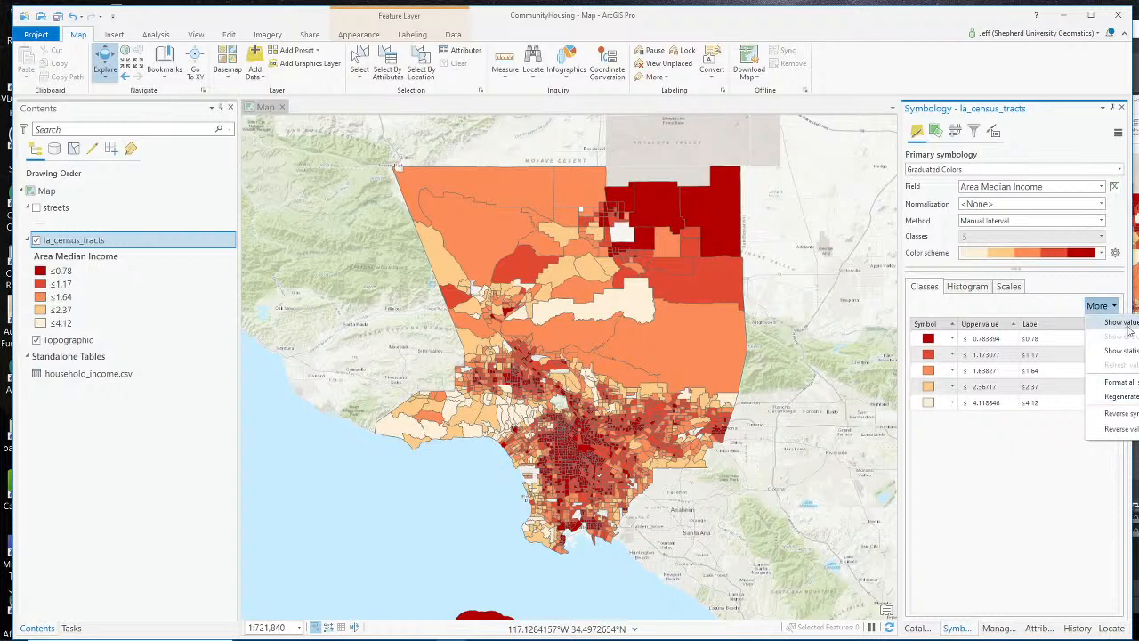
pyautogui.click(1119, 381)
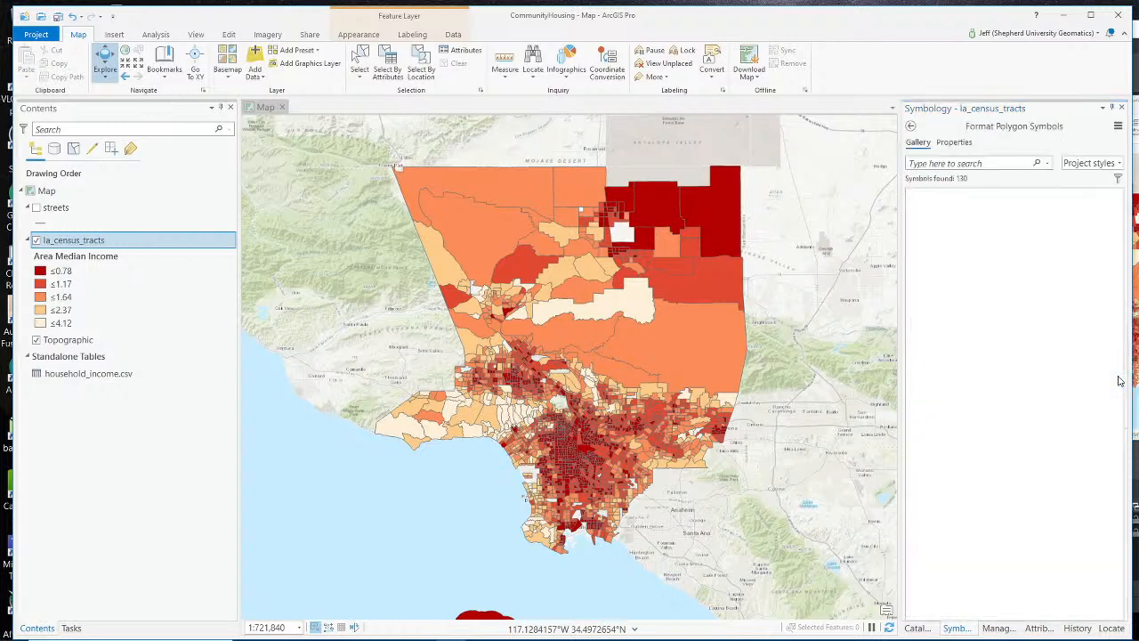
pyautogui.click(956, 143)
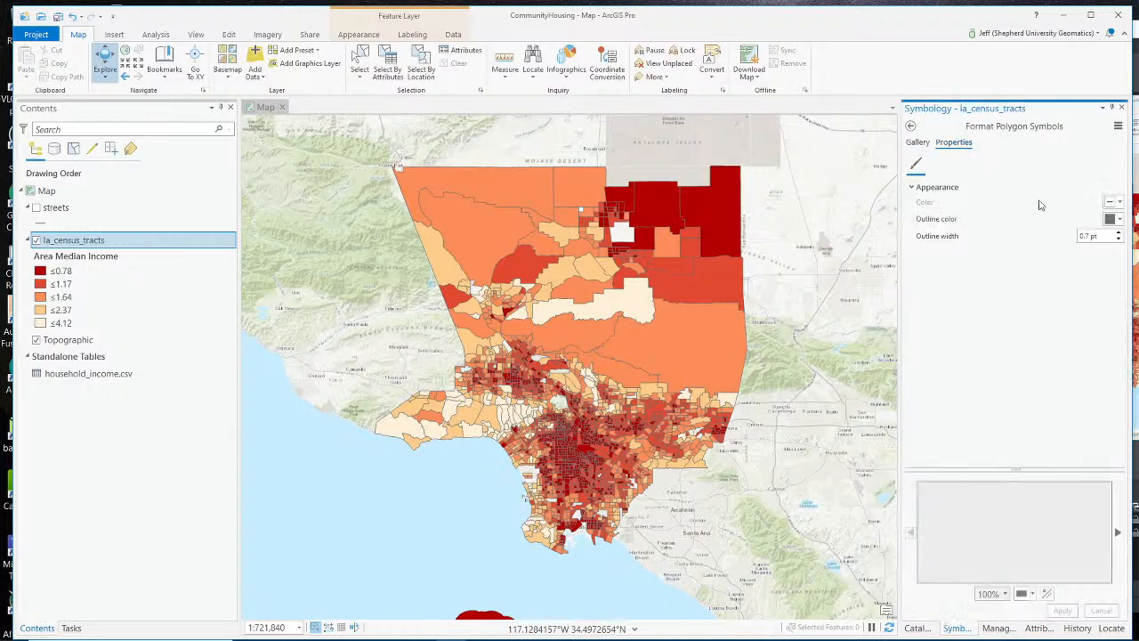
pyautogui.click(1117, 219)
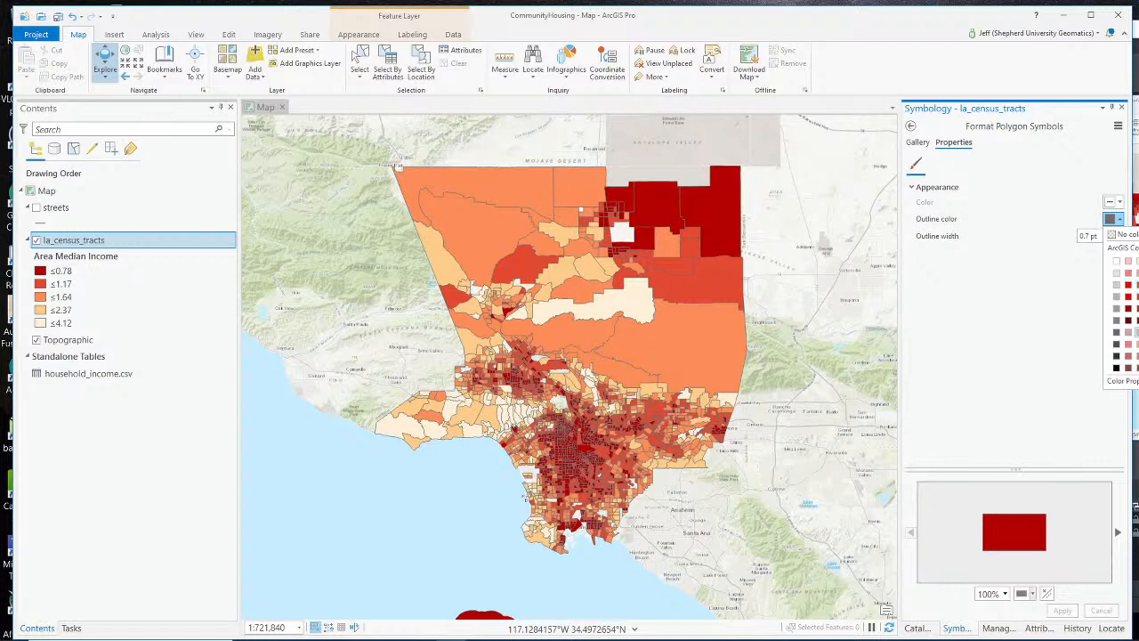
pyautogui.click(1138, 332)
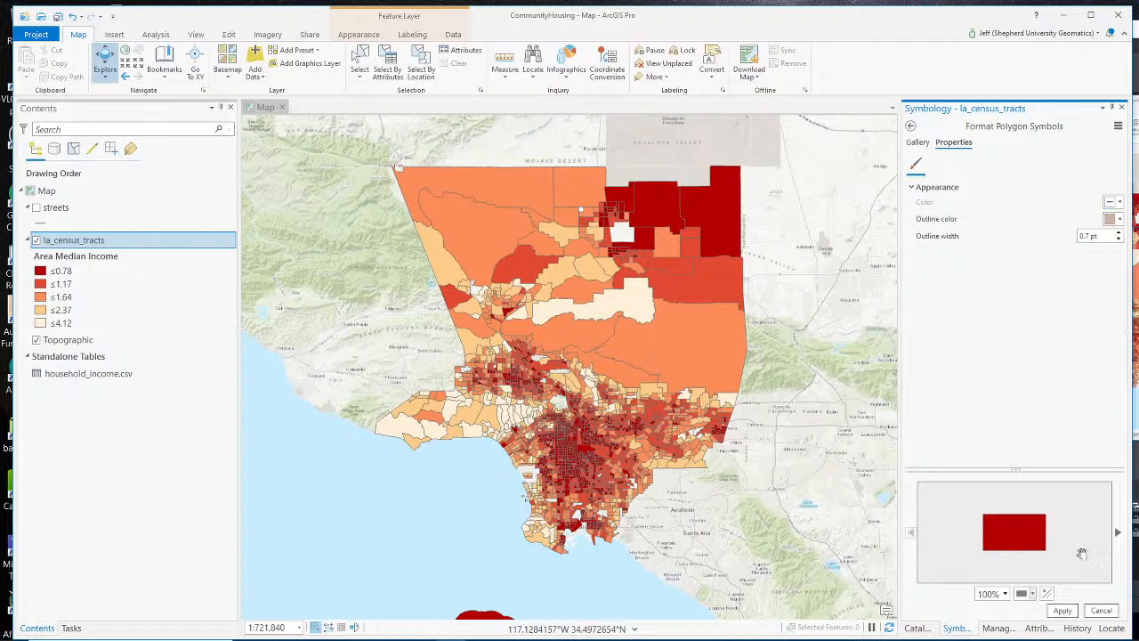
pyautogui.click(1064, 610)
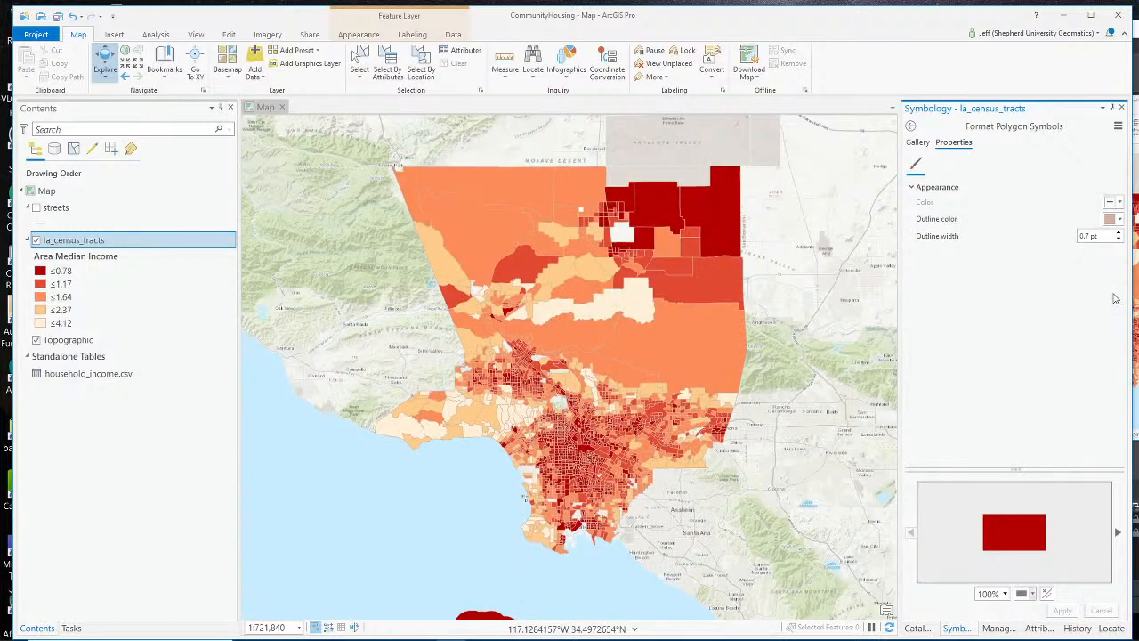
pyautogui.click(918, 143)
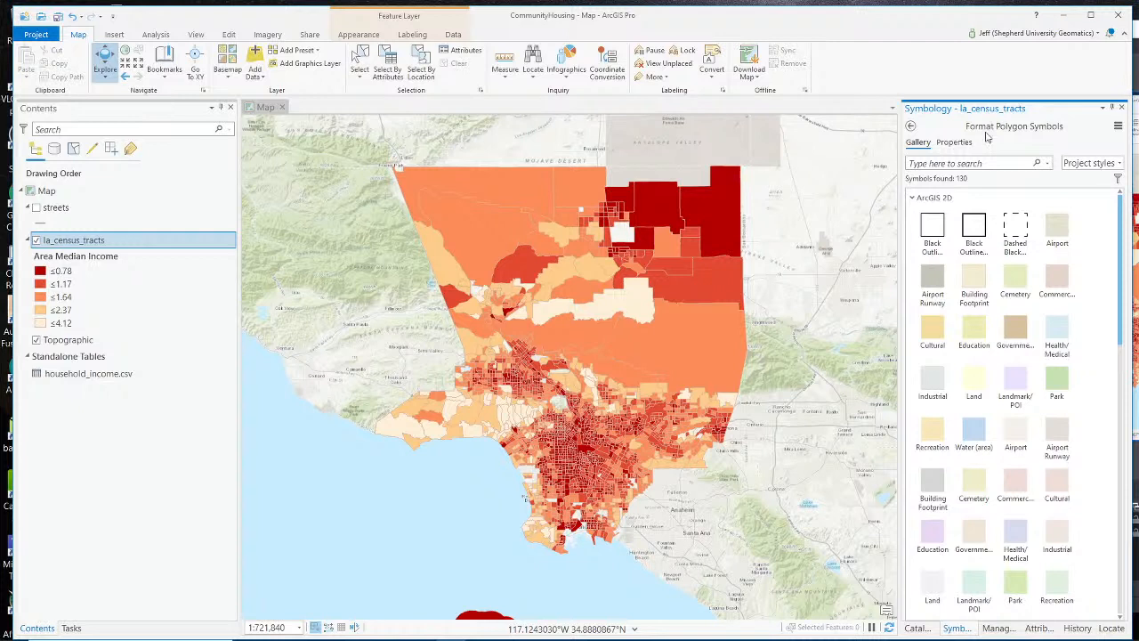
pyautogui.click(909, 126)
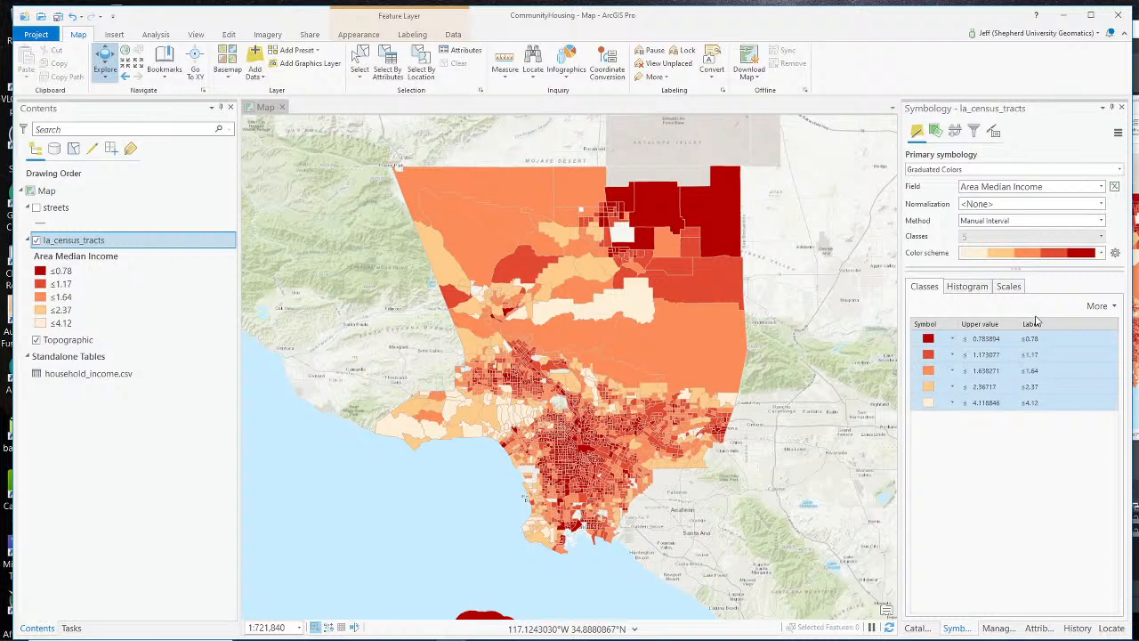
# Step: Set the upper value of the lowest Area Median Income class to 50
pyautogui.doubleClick(988, 346)
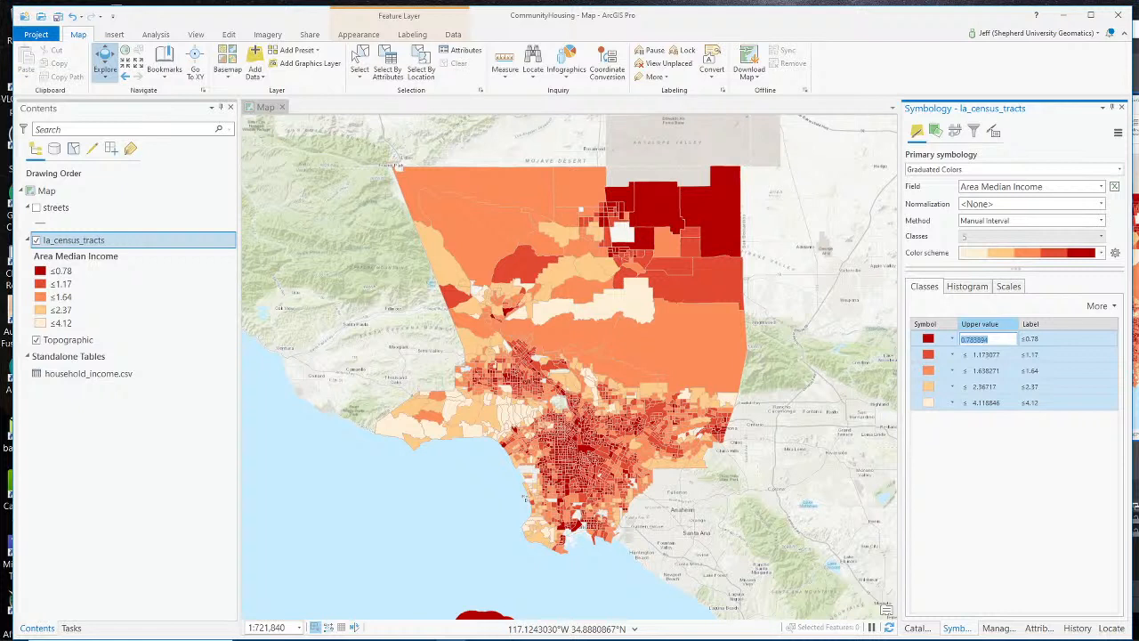
pyautogui.write('50')
pyautogui.press('Return')
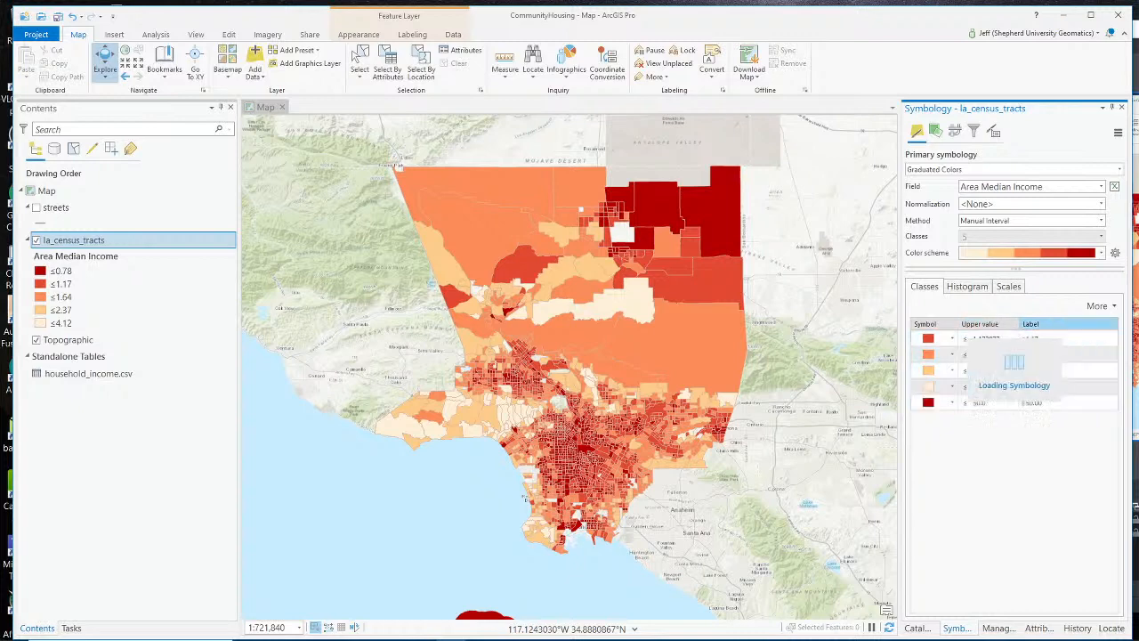
# Step: Set the upper value of the dark red class to 0.5
pyautogui.click(985, 343)
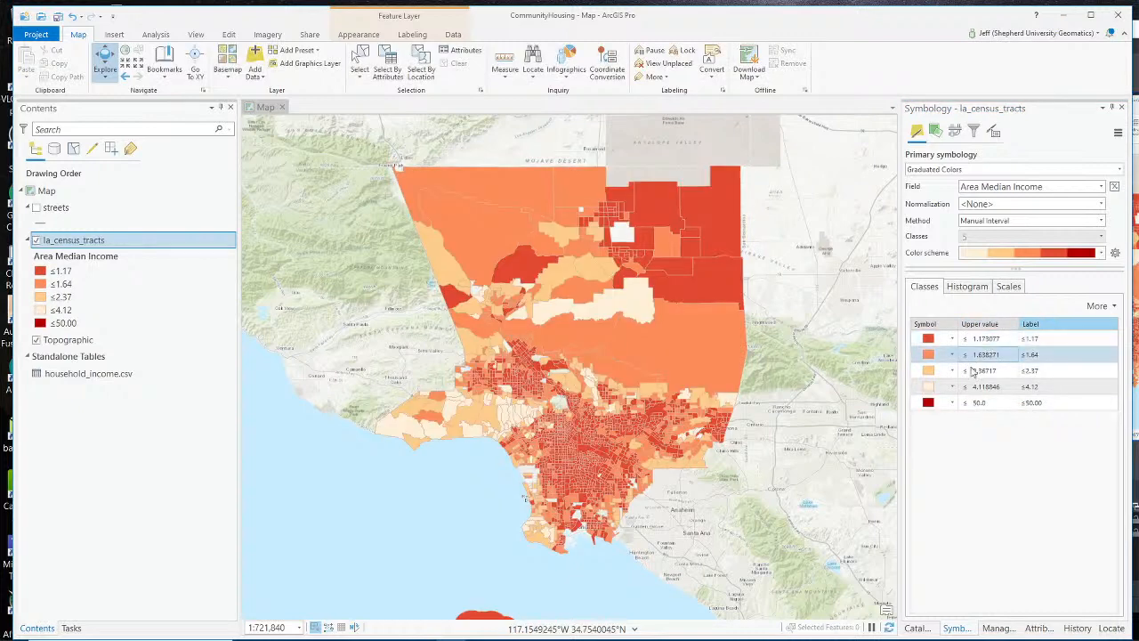
pyautogui.click(984, 404)
pyautogui.click(985, 404)
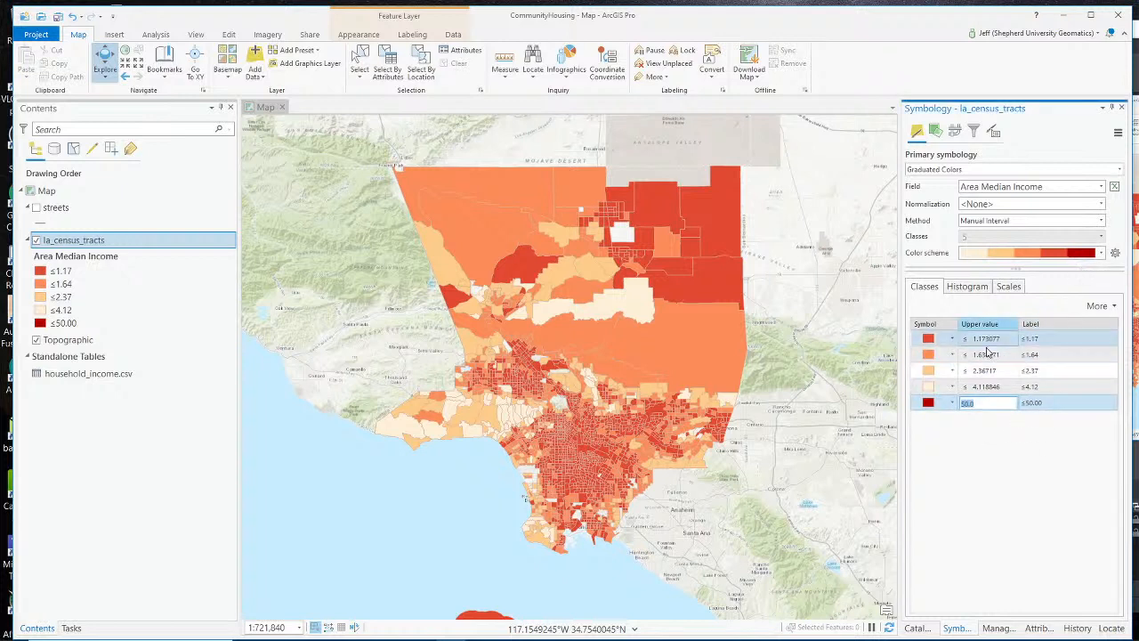
pyautogui.doubleClick(990, 404)
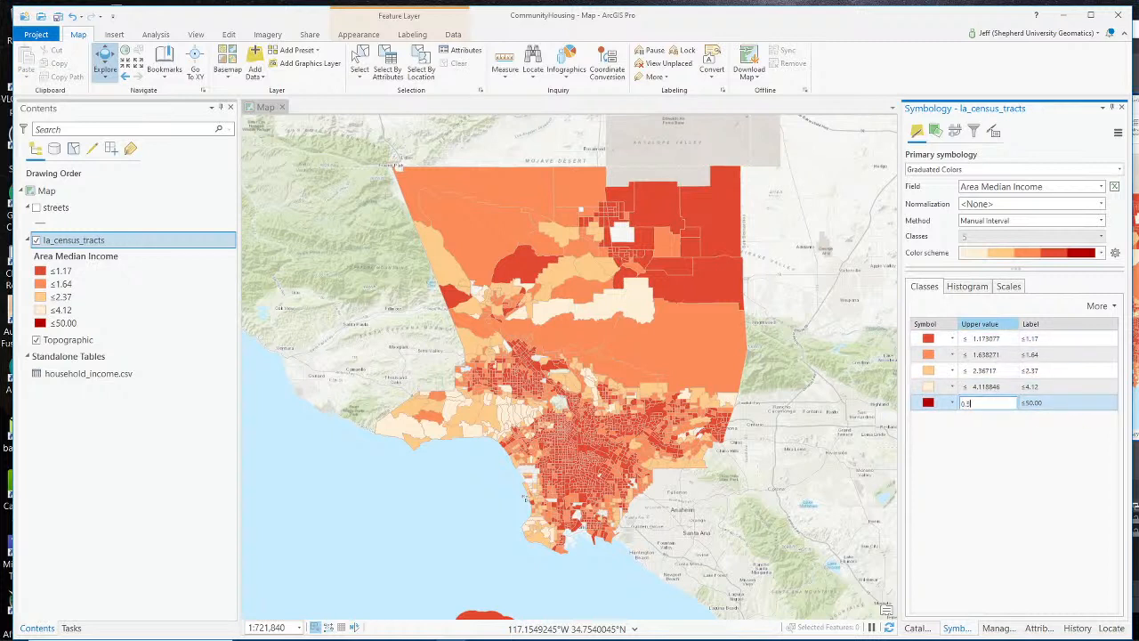
pyautogui.write('0.5')
pyautogui.press('Return')
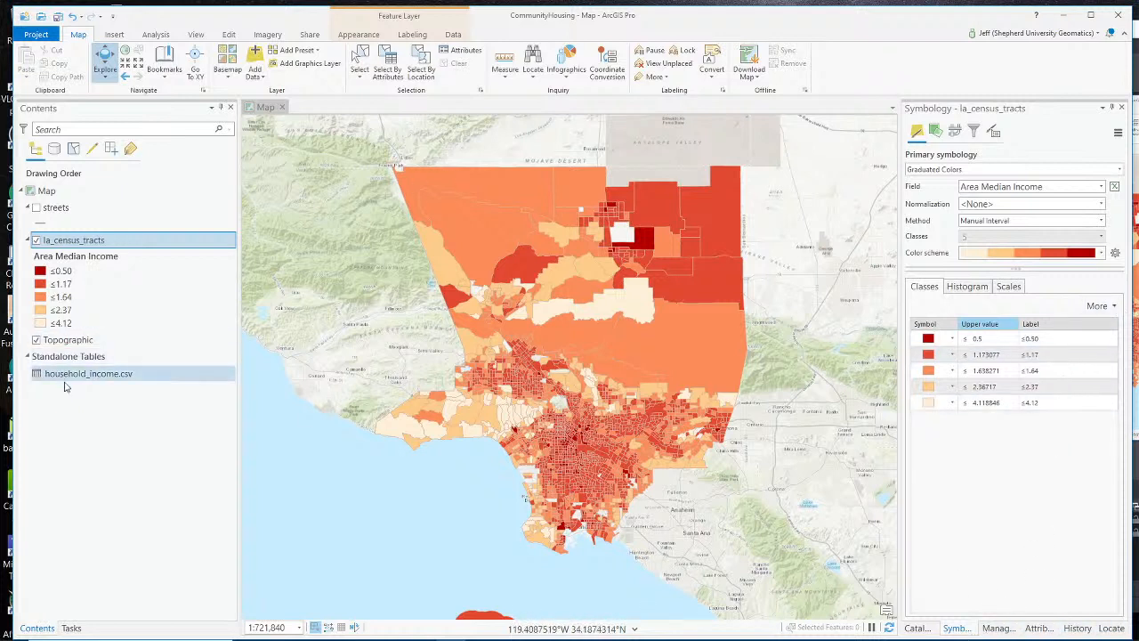
# Step: Open the la_census_tracts attribute table and look at the Area Median Income column
pyautogui.rightClick(69, 240)
pyautogui.click(108, 293)
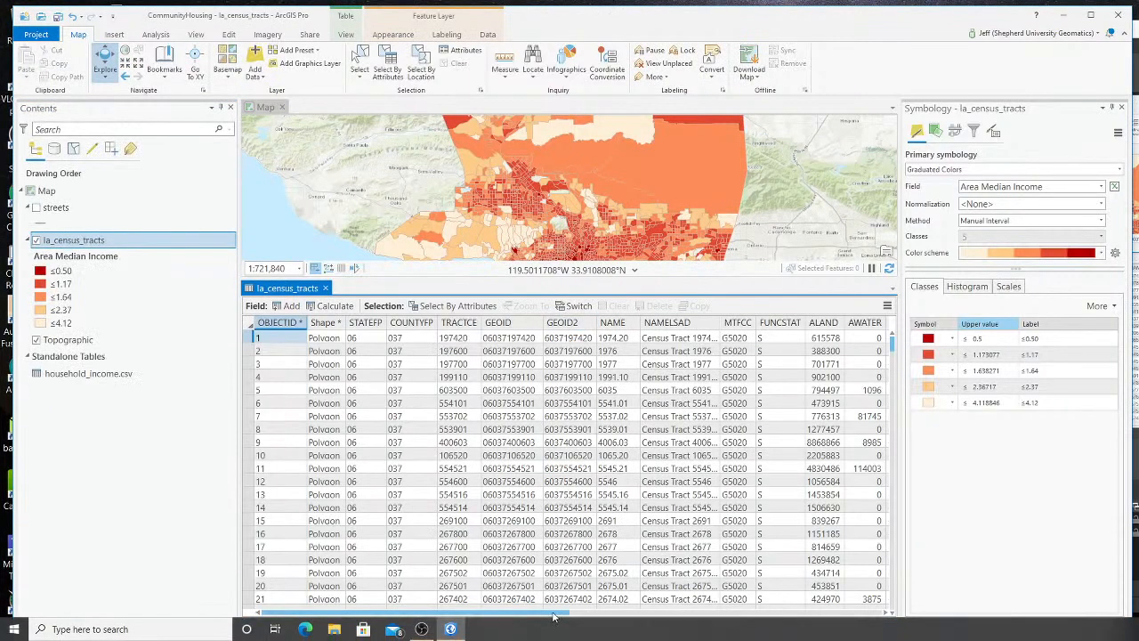
pyautogui.moveTo(559, 612); pyautogui.dragTo(885, 605)
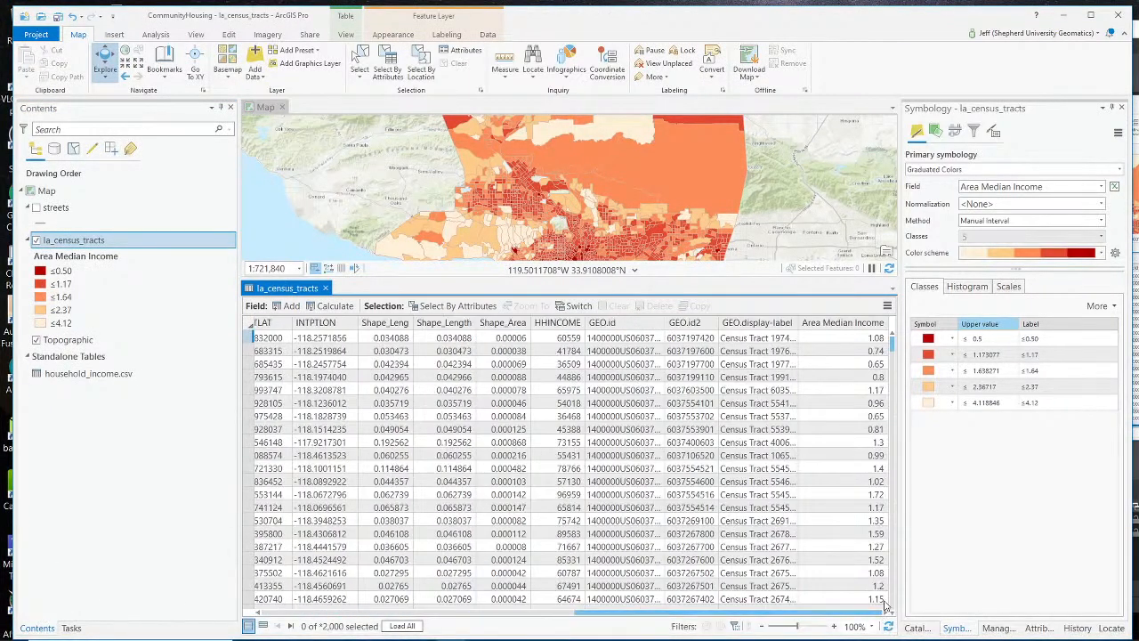
# Step: Calculate the Area Median Income field as household income (HHINCOME) / 56241 * 100
pyautogui.click(861, 323)
pyautogui.rightClick(862, 323)
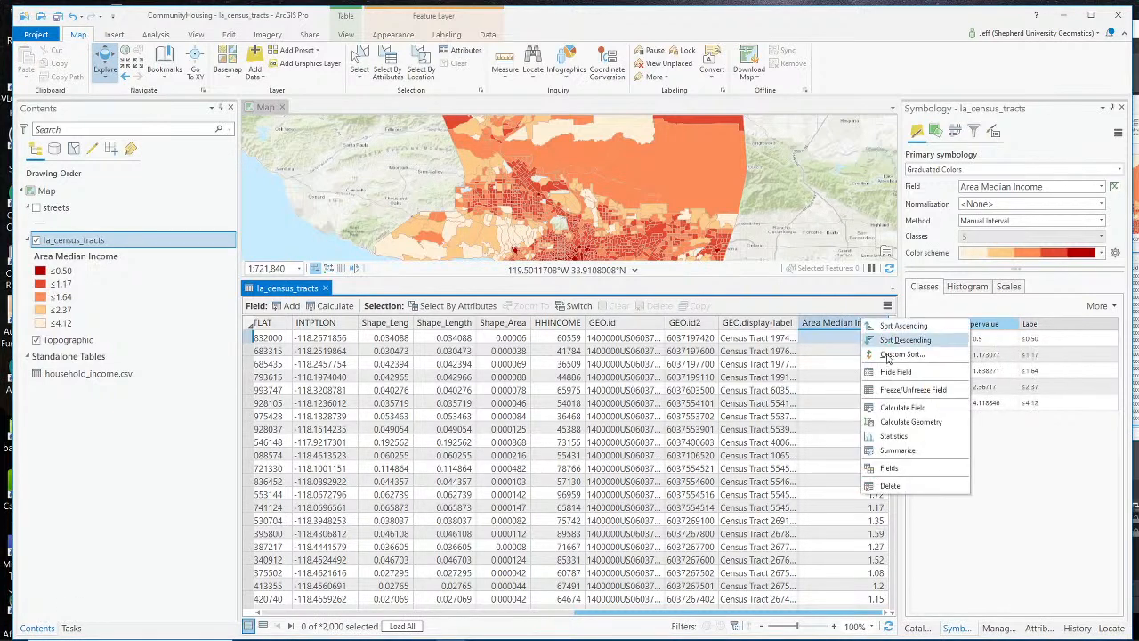
pyautogui.click(880, 407)
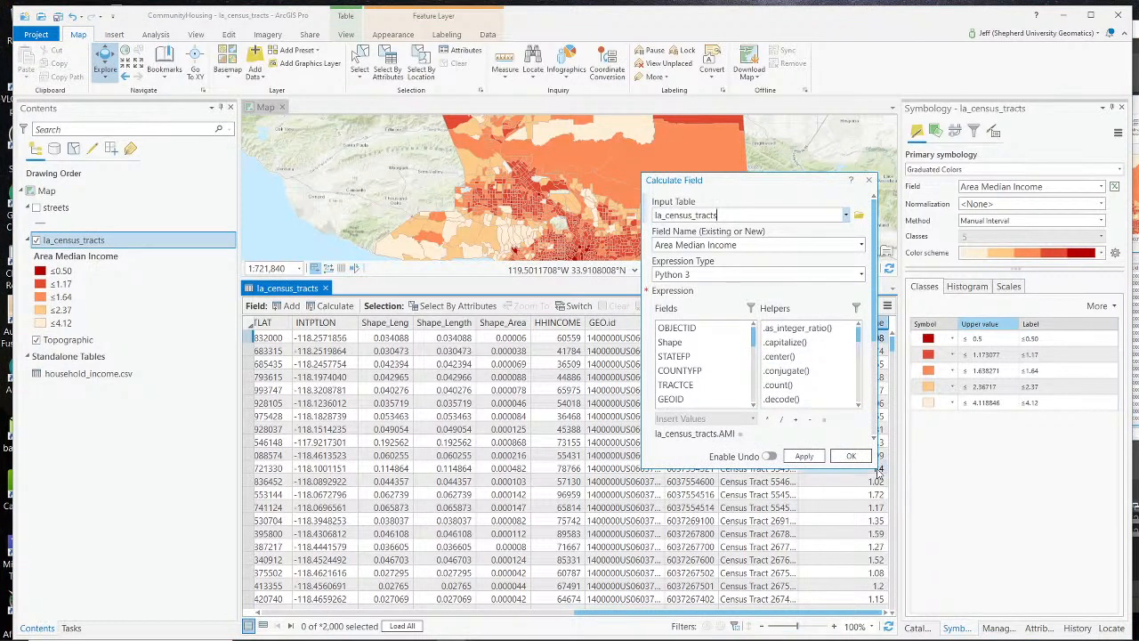
pyautogui.moveTo(874, 463); pyautogui.dragTo(992, 637)
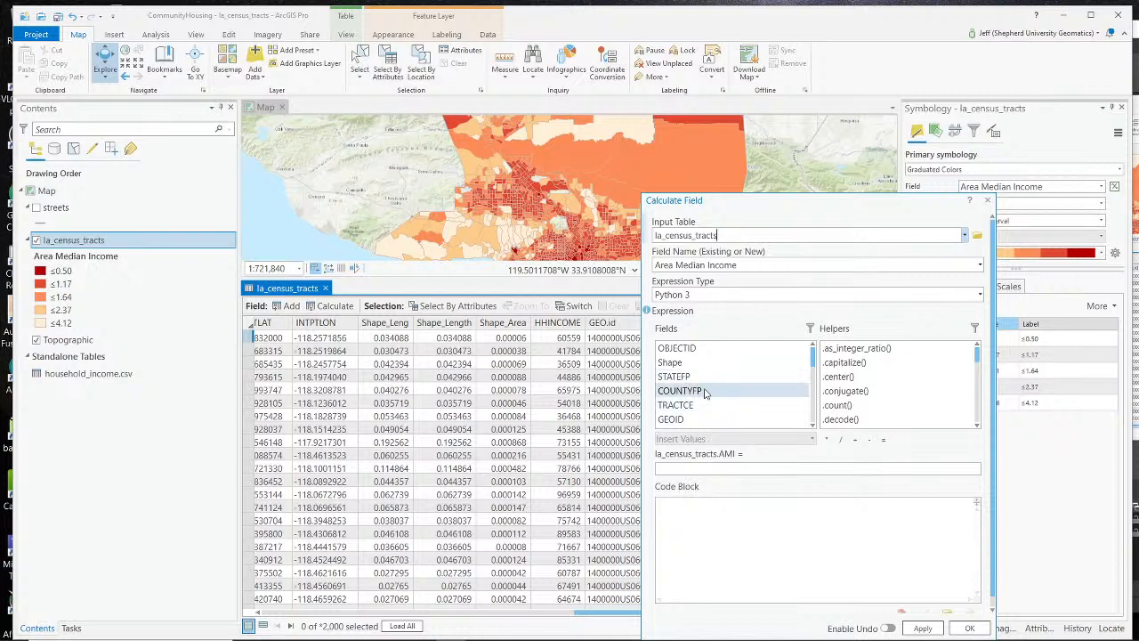
pyautogui.scroll(-3, 713, 382)
pyautogui.scroll(-3, 723, 382)
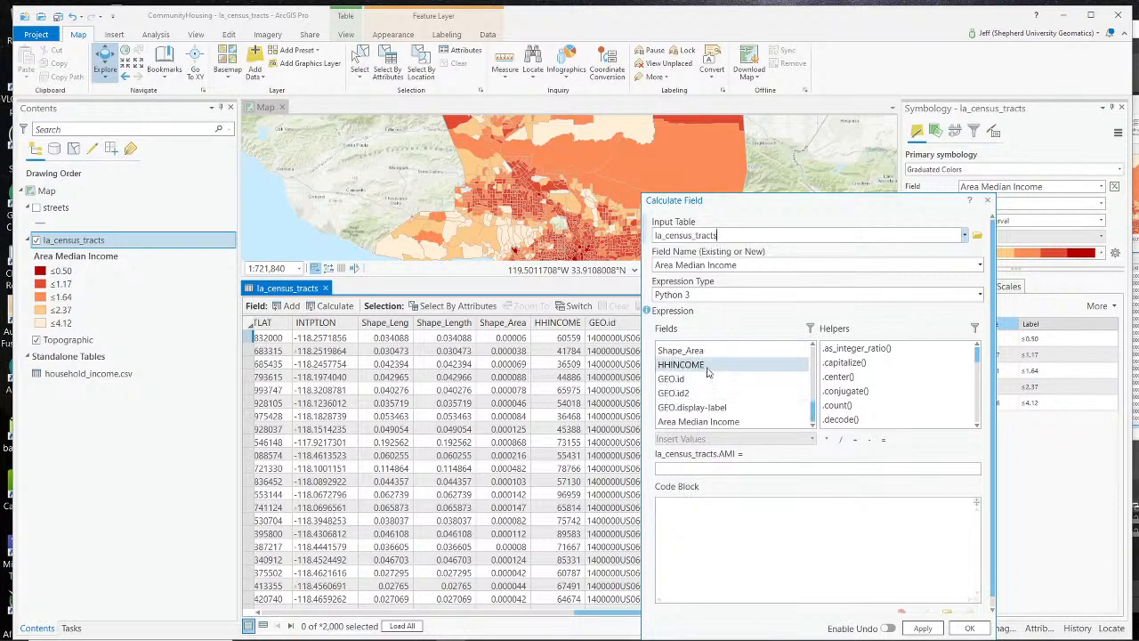
pyautogui.doubleClick(694, 364)
pyautogui.click(957, 470)
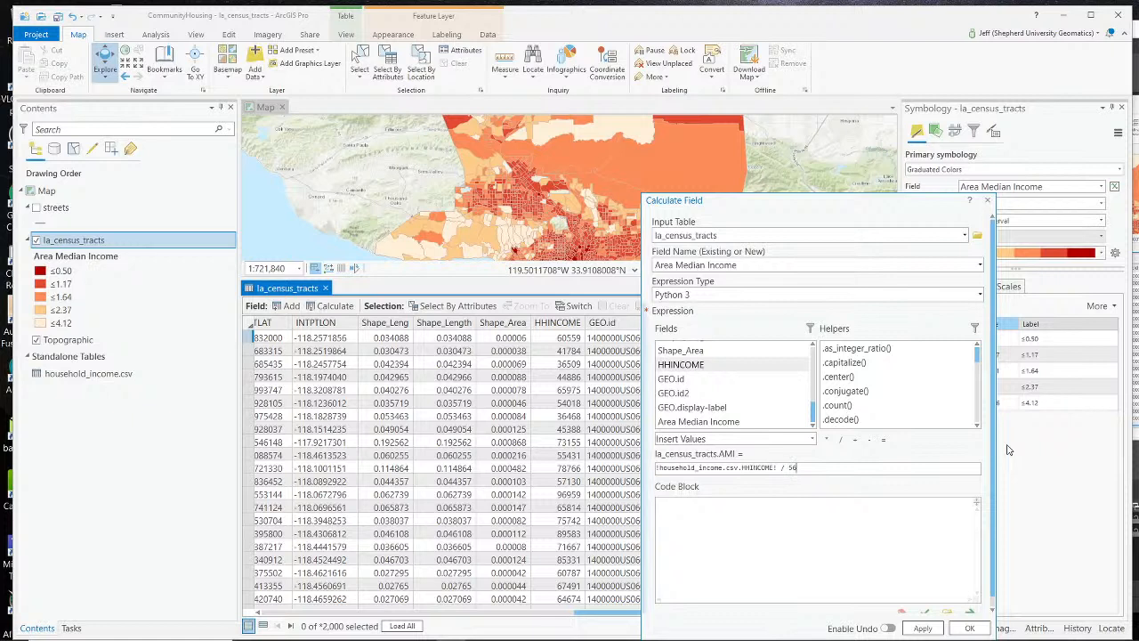
pyautogui.write('241 * 100')
pyautogui.click(969, 628)
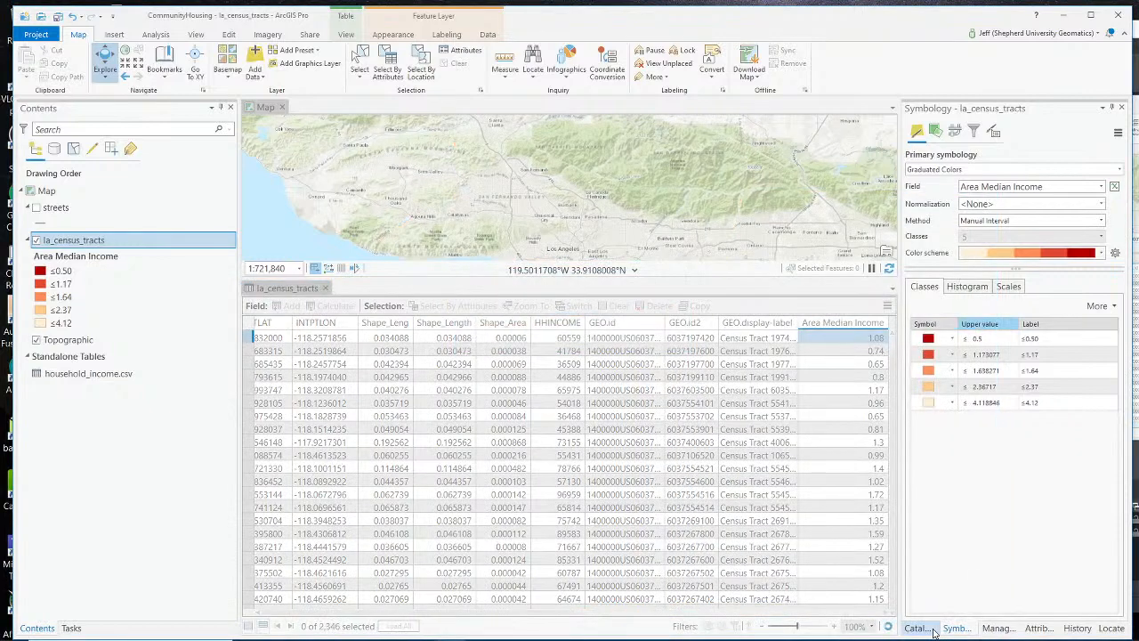
# Step: Close the la_census_tracts attribute table to show the full map
pyautogui.click(1030, 219)
pyautogui.click(1061, 203)
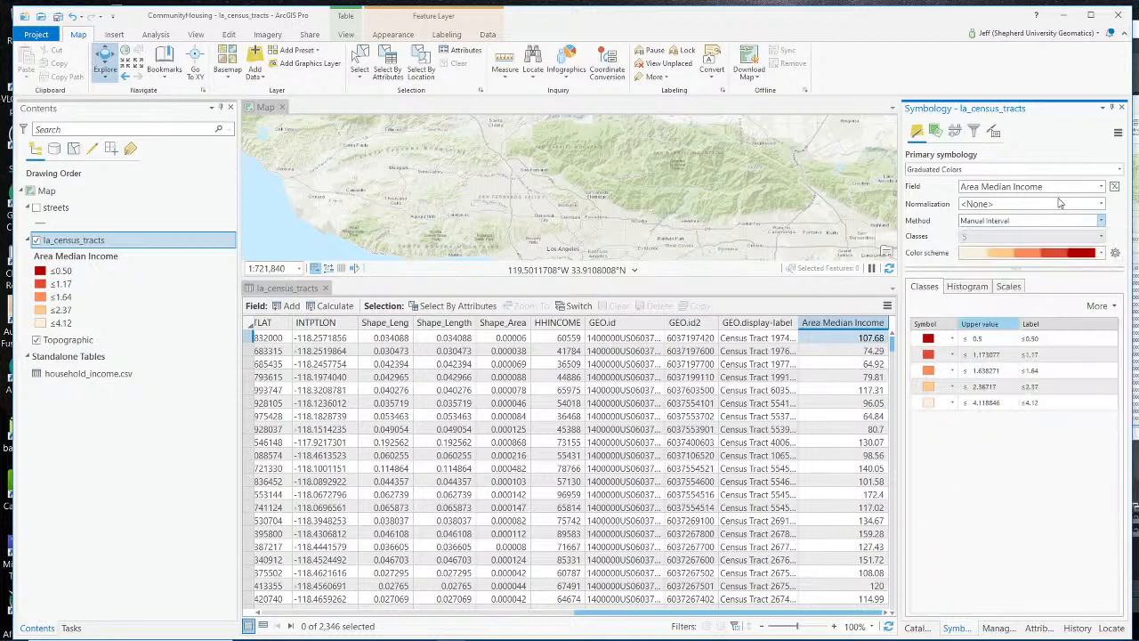
pyautogui.click(1091, 223)
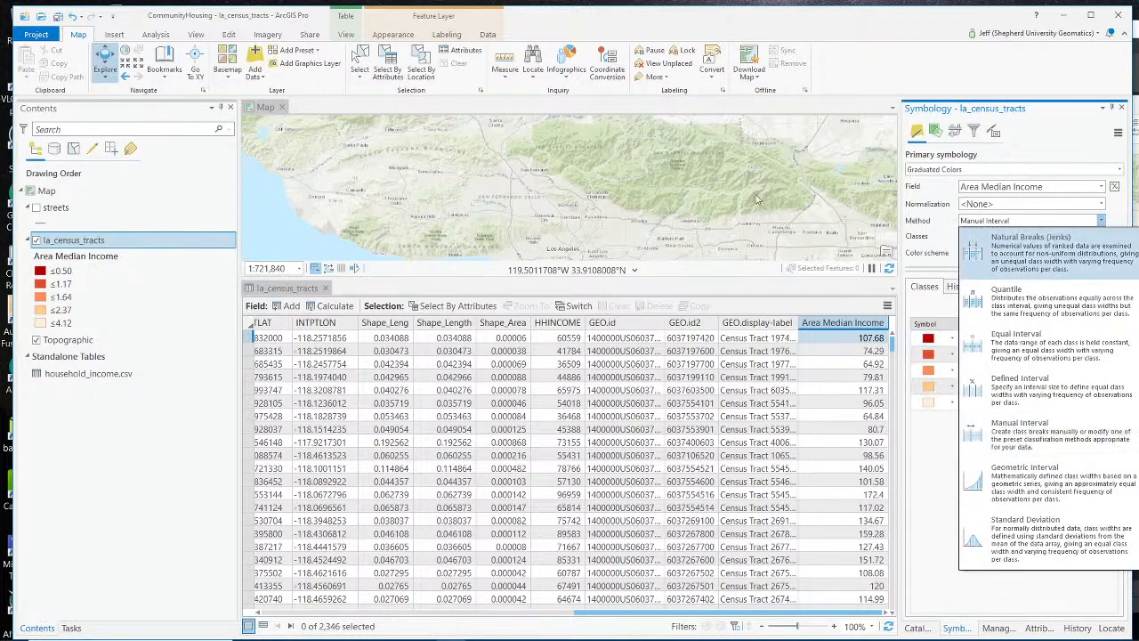
pyautogui.click(756, 200)
pyautogui.click(325, 287)
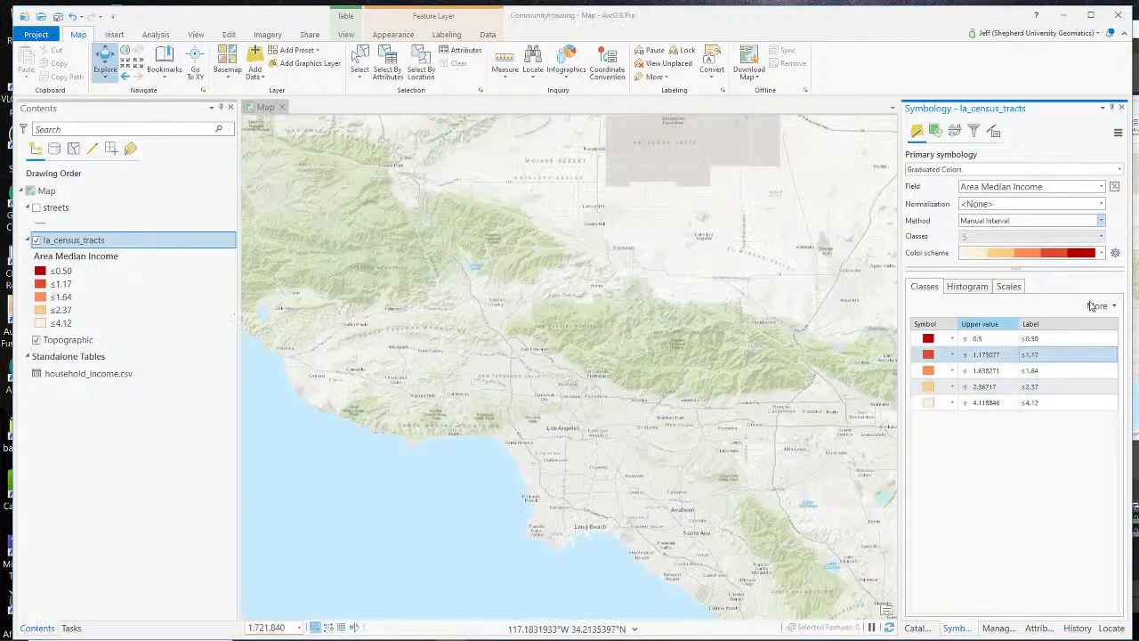
# Step: Reclassify the tracts with Natural Breaks (Jenks) and switch the classification method back to Manual Interval
pyautogui.click(1035, 222)
pyautogui.click(1036, 225)
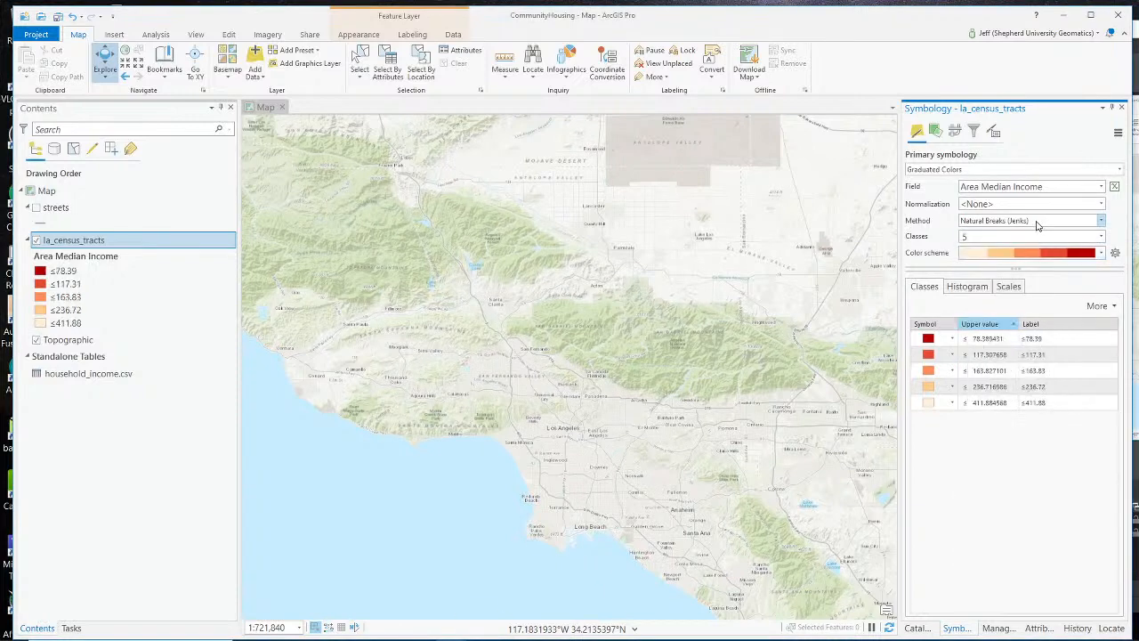
pyautogui.click(1028, 222)
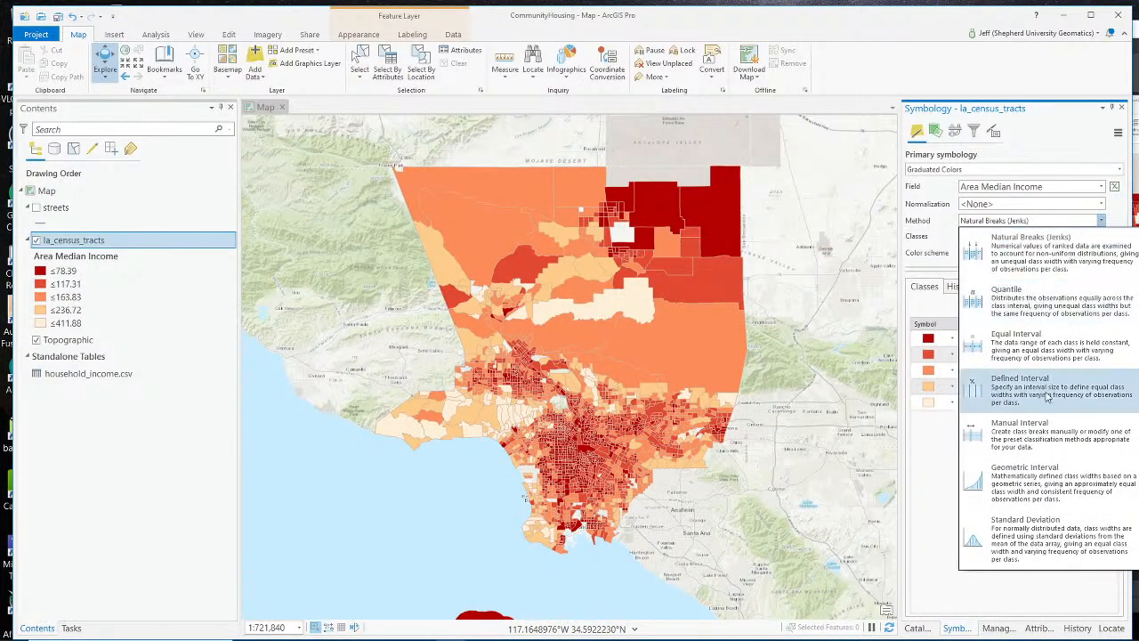
pyautogui.click(1020, 429)
# Step: Set the upper value of the lowest income class to 50 and label it Very Low Income
pyautogui.doubleClick(985, 339)
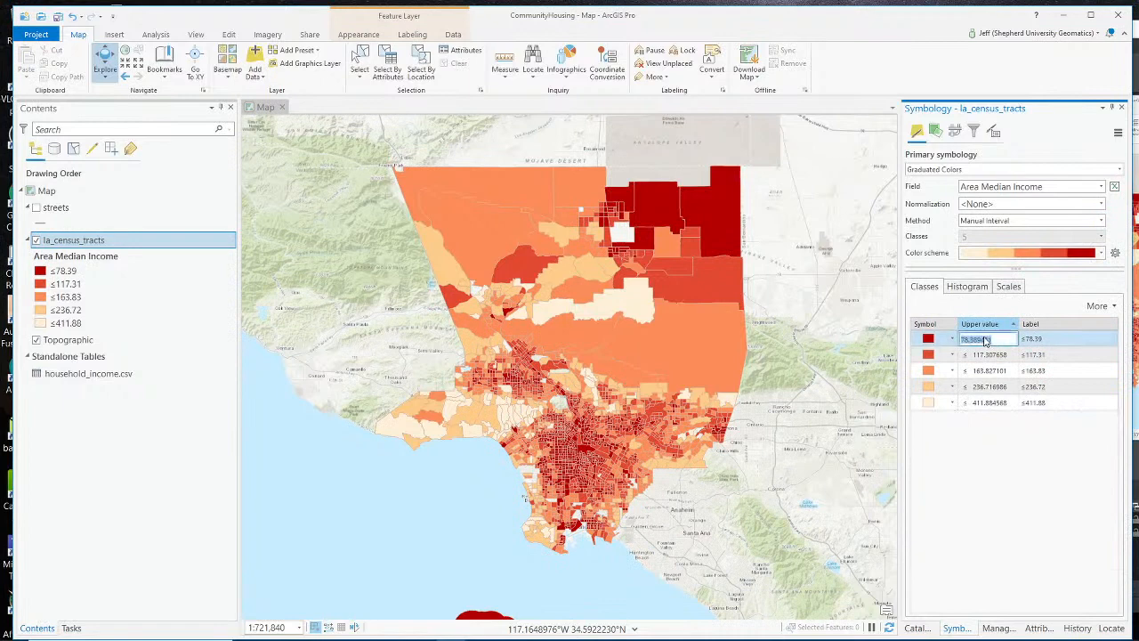
pyautogui.write('50')
pyautogui.press('Return')
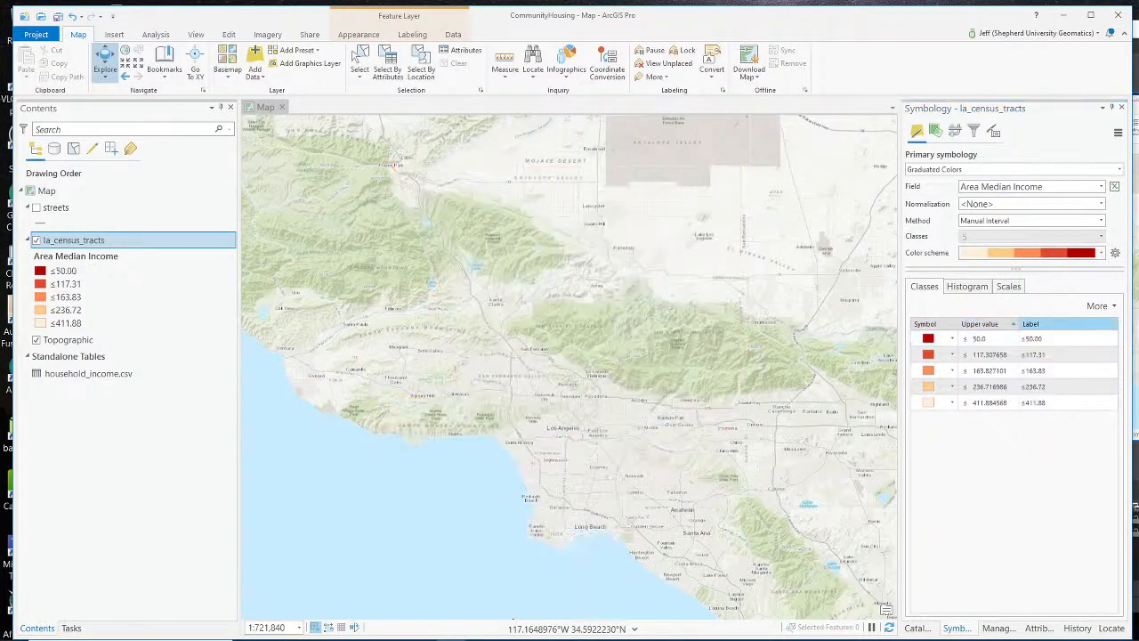
pyautogui.doubleClick(1082, 339)
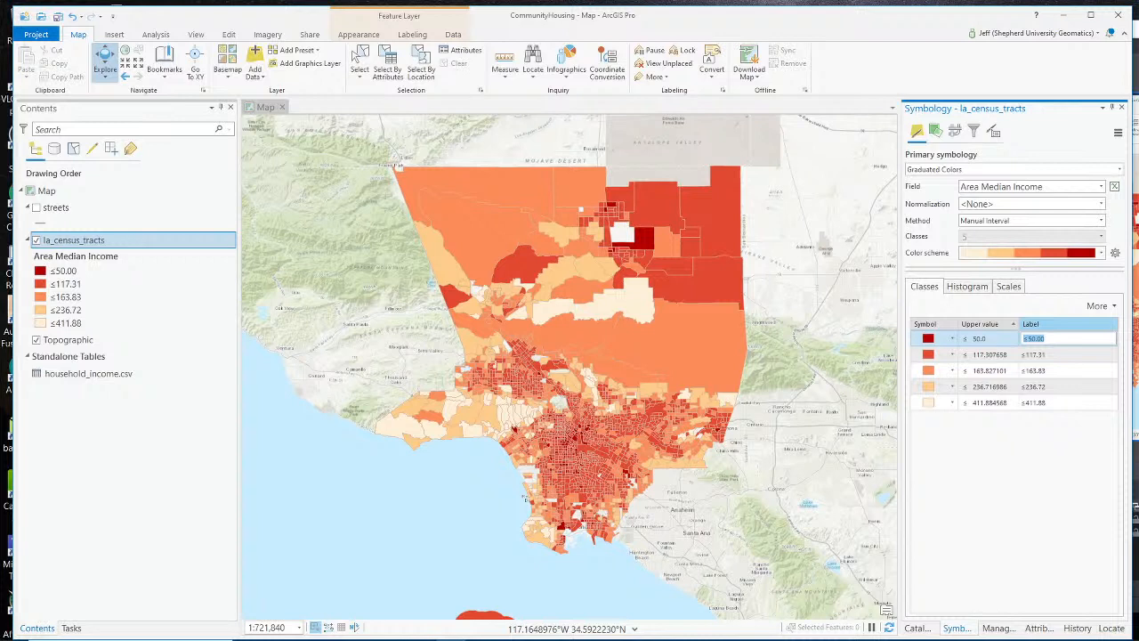
pyautogui.write('Very Low Income')
pyautogui.press('Return')
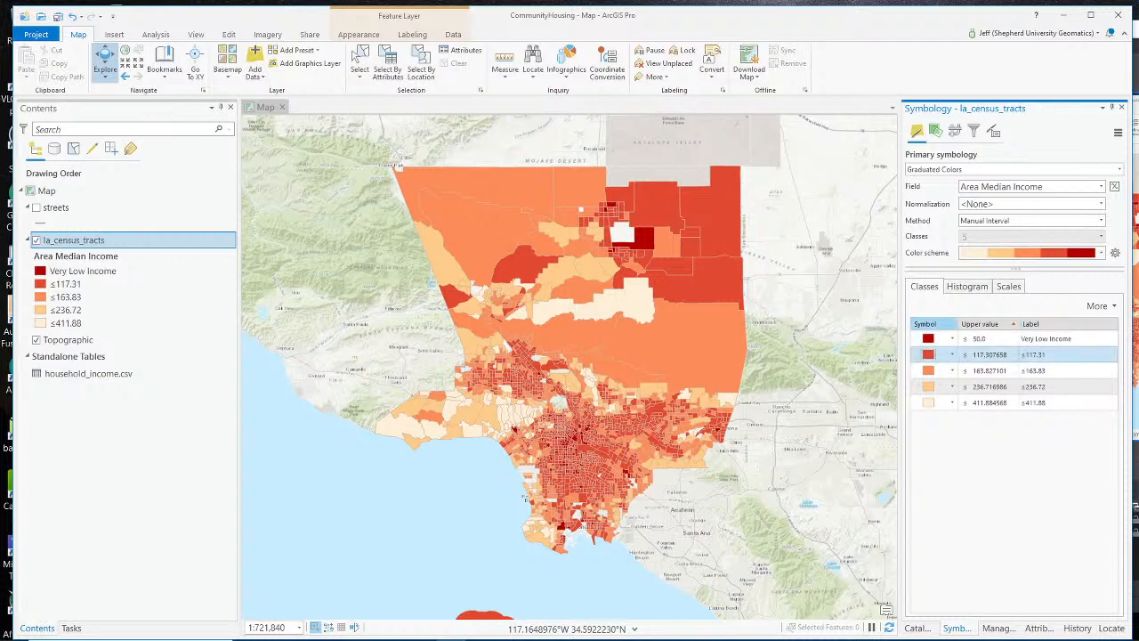
# Step: Set the upper value of the second class to 80 and label it Low Income
pyautogui.doubleClick(980, 355)
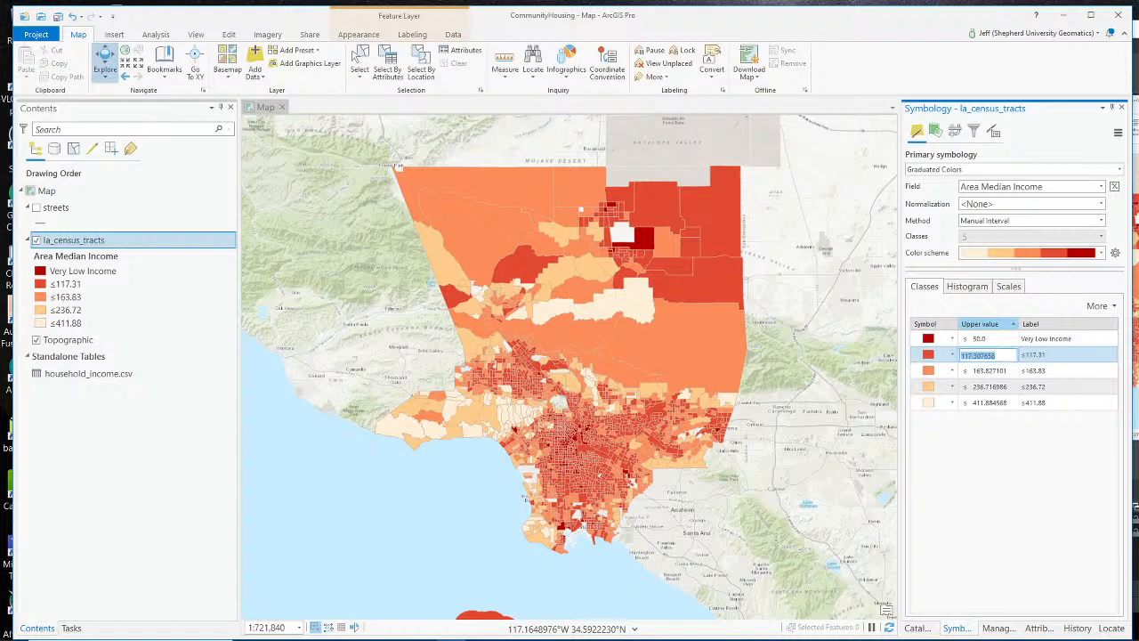
pyautogui.write('80')
pyautogui.press('Tab')
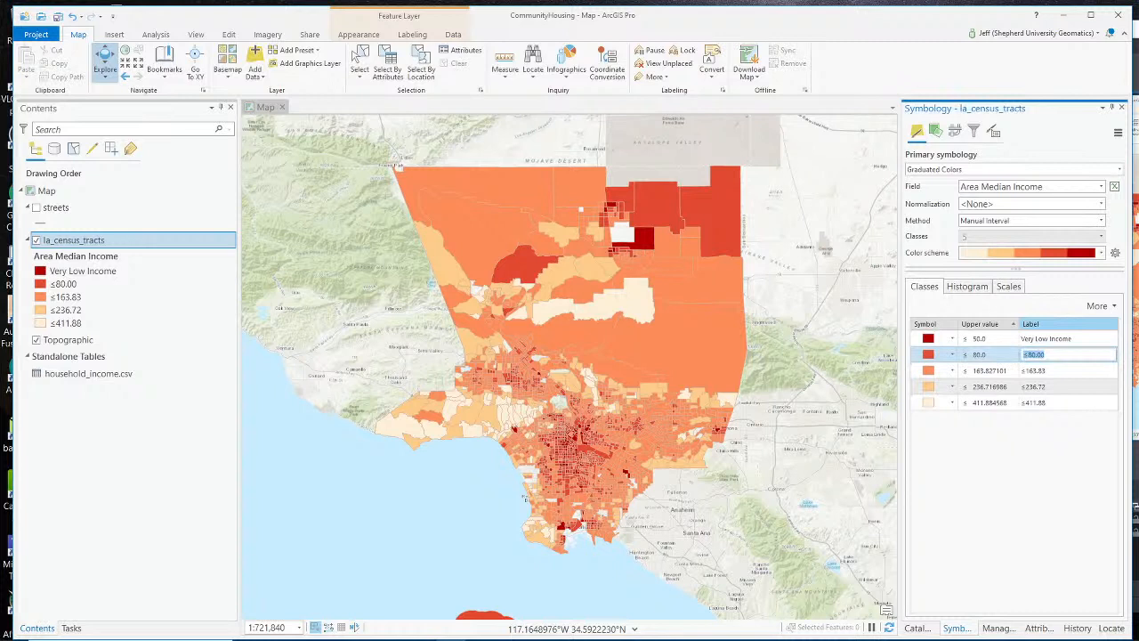
pyautogui.press('BackSpace')
# Step: Set the upper value of the third class to 120 and label it Moderate Income
pyautogui.click(1012, 370)
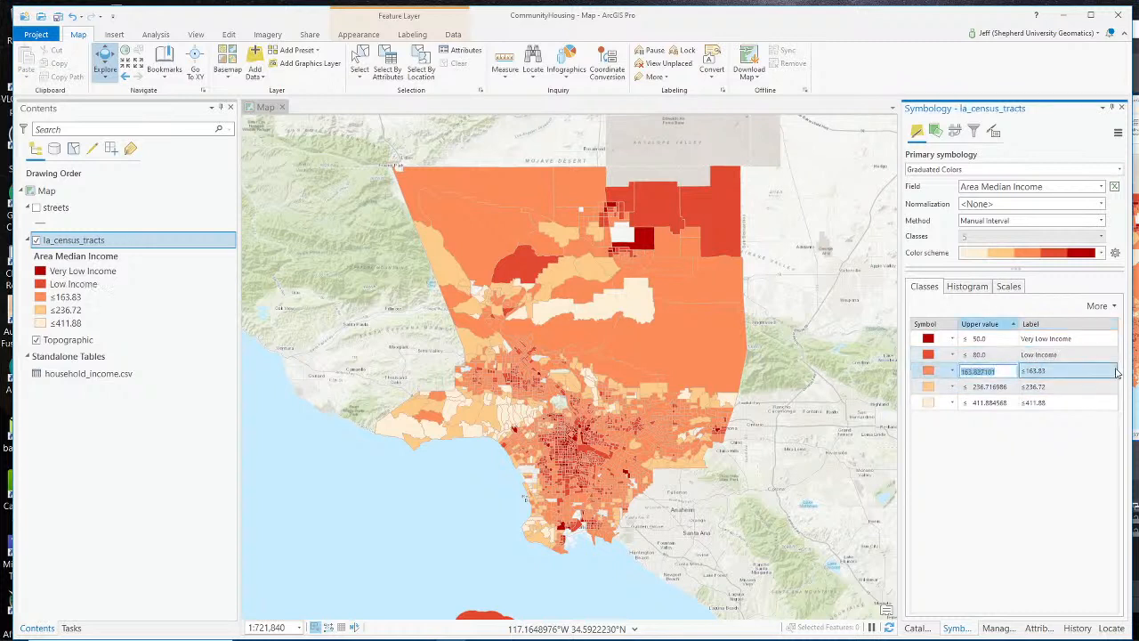
pyautogui.write('120')
pyautogui.click(1118, 372)
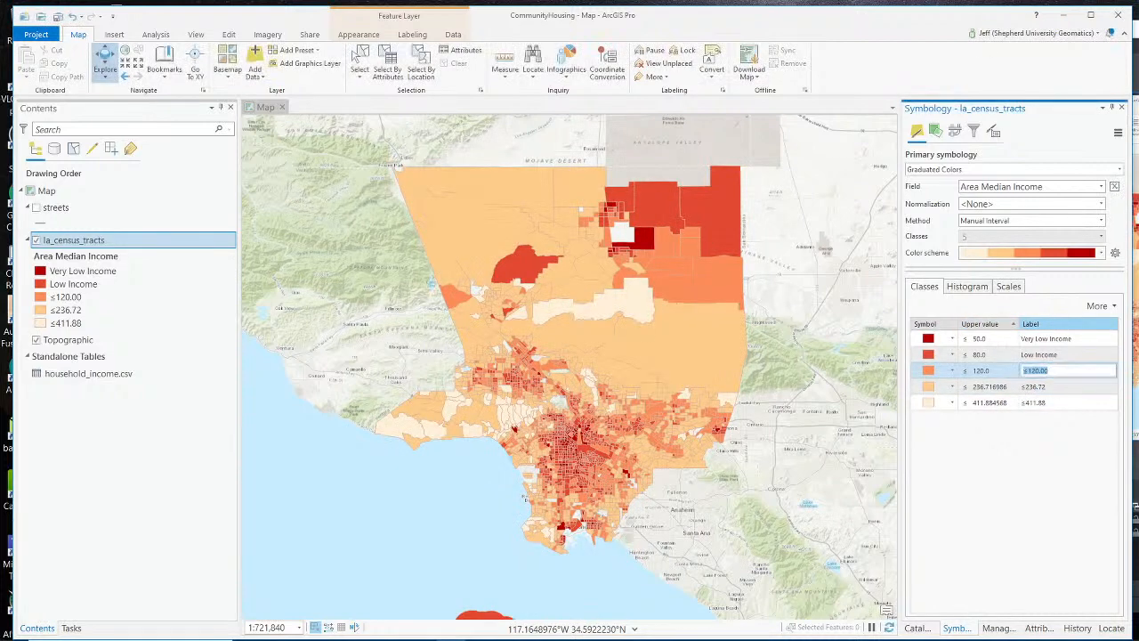
pyautogui.write('Moderate Income')
pyautogui.click(993, 387)
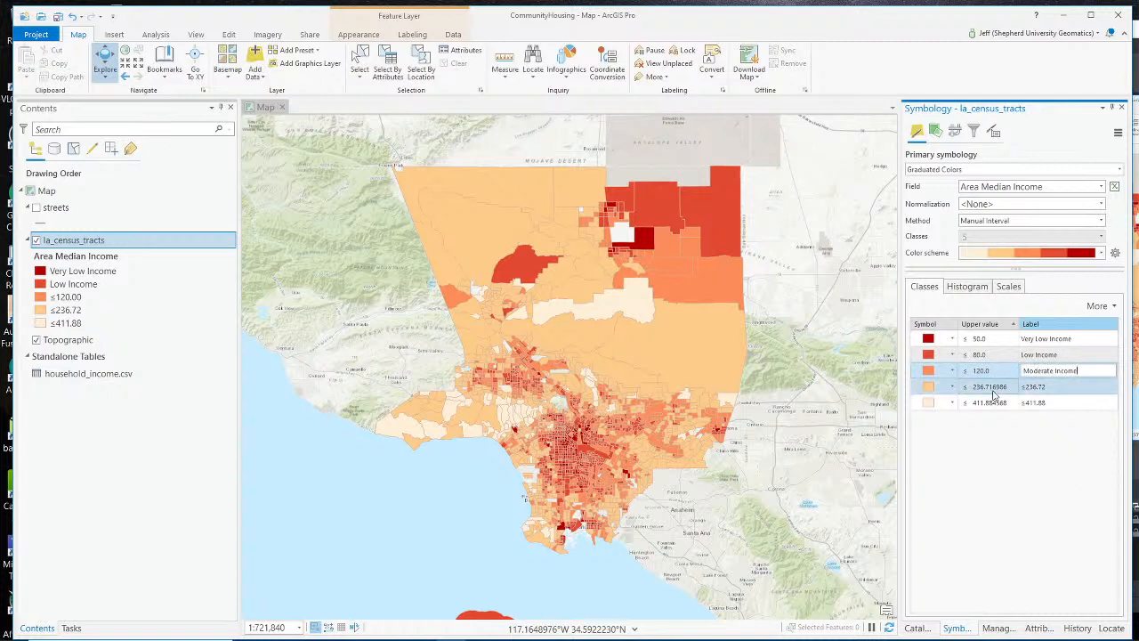
pyautogui.click(995, 389)
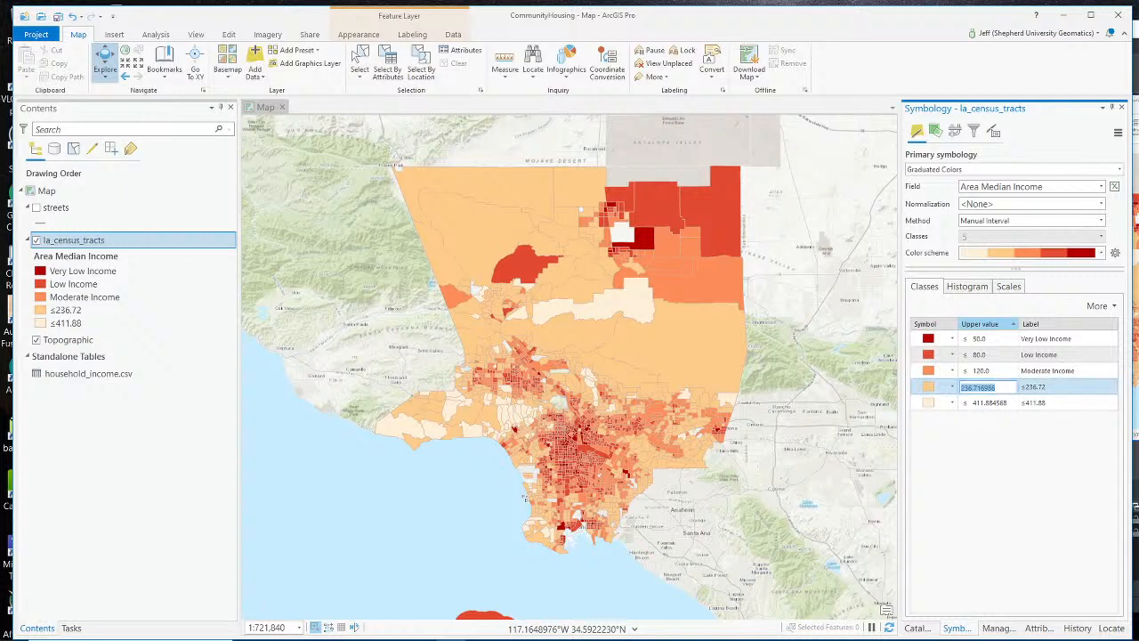
# Step: Set the upper value of the lowest class to 30 and of the second class to 50
pyautogui.doubleClick(991, 341)
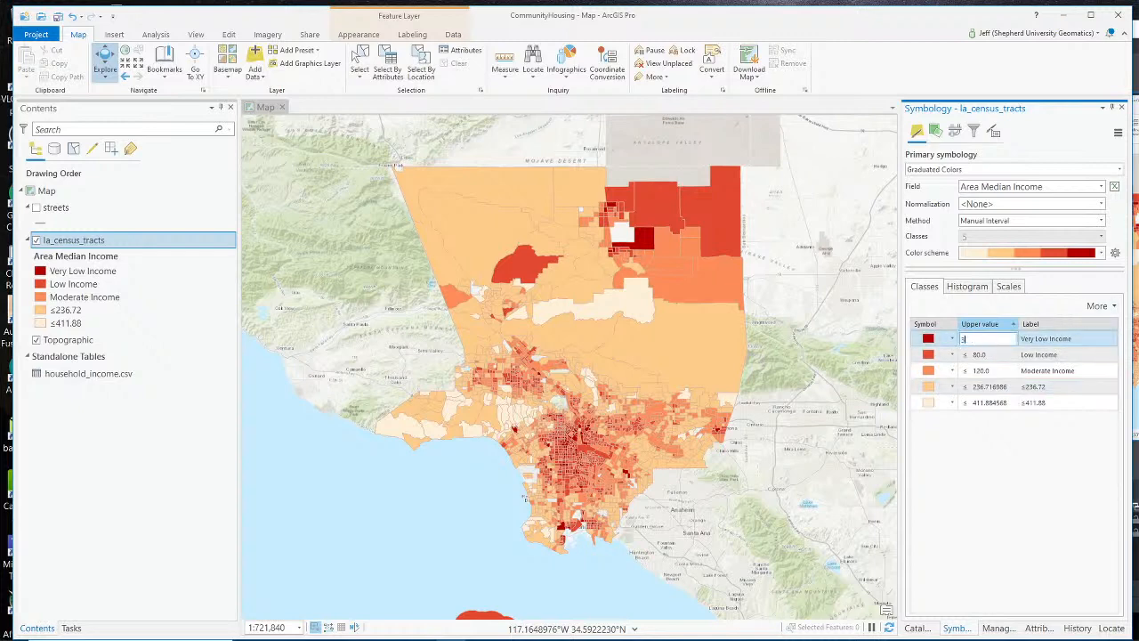
pyautogui.click(994, 355)
pyautogui.click(994, 354)
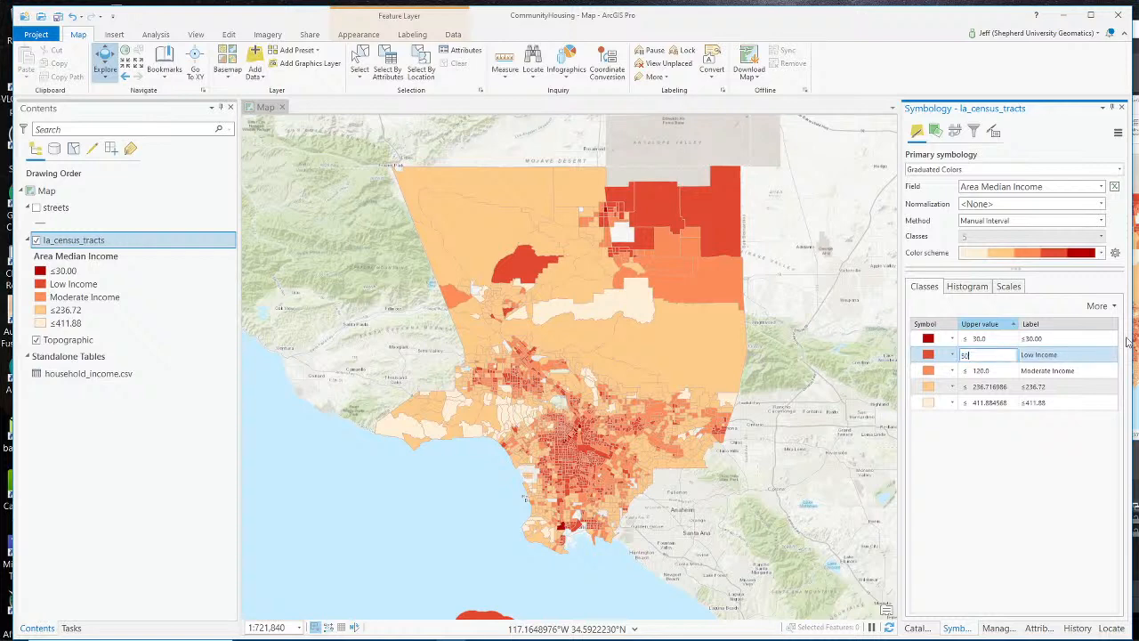
# Step: Label the lowest class Extremely Low Income and the second class Very Low Income
pyautogui.click(1071, 338)
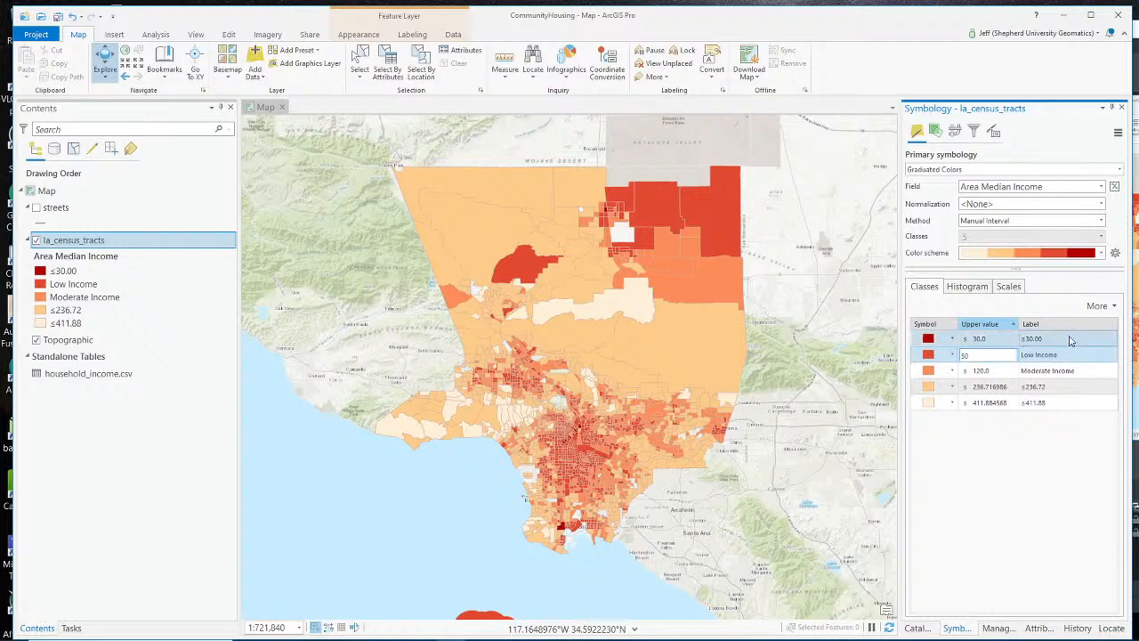
pyautogui.click(1071, 337)
pyautogui.write('P')
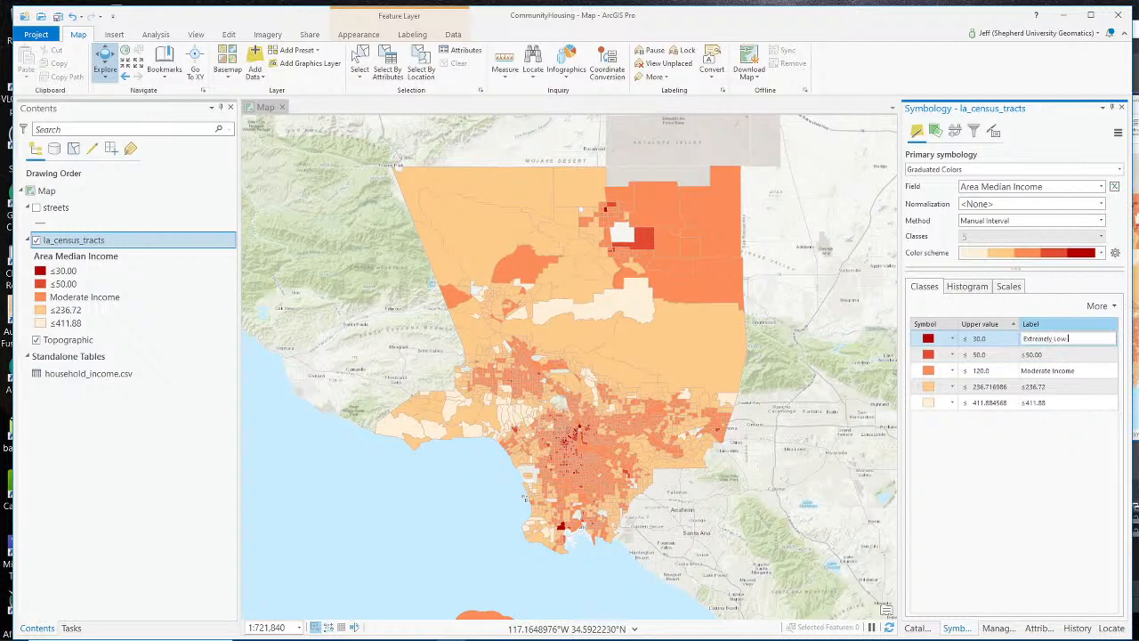
pyautogui.write('xtremely Low Income')
pyautogui.press('Return')
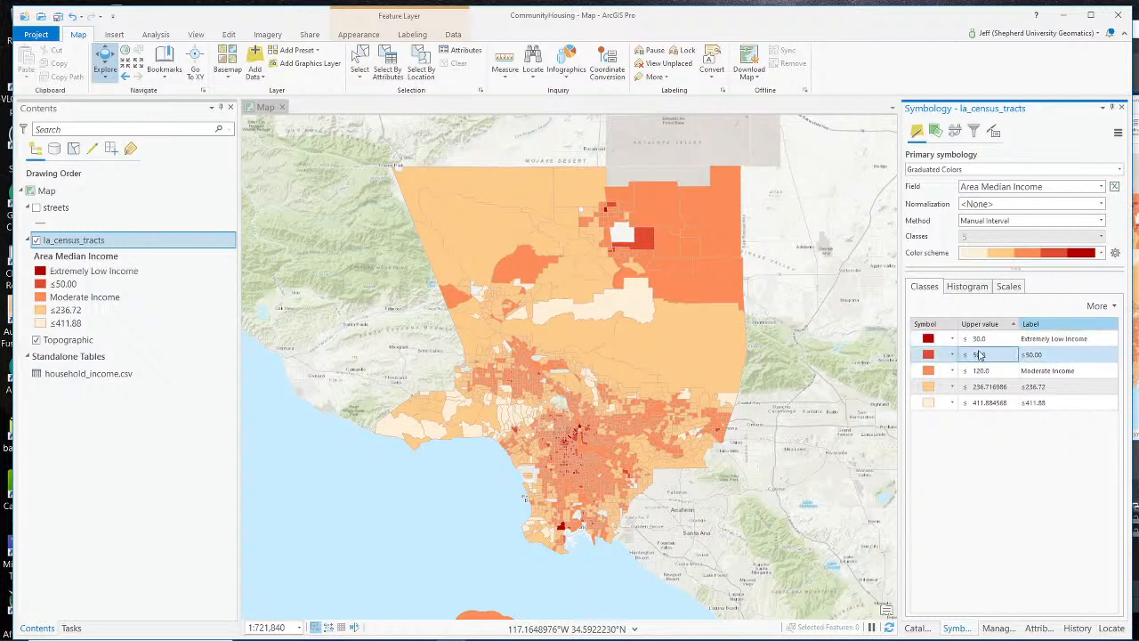
pyautogui.click(1067, 354)
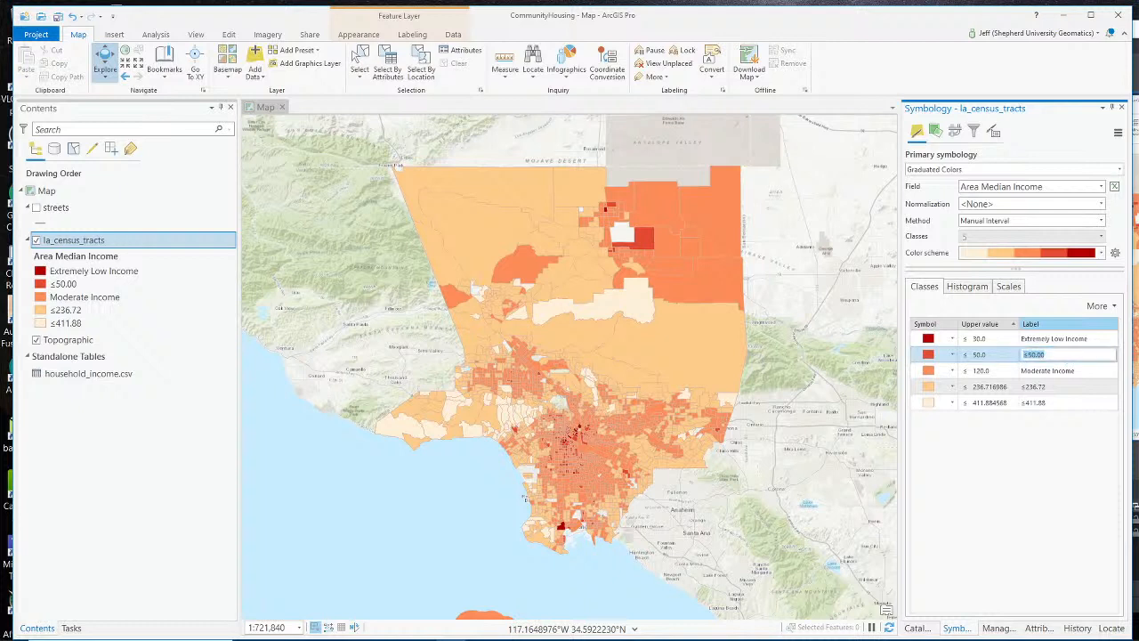
pyautogui.write('Very Low Income')
pyautogui.press('Tab')
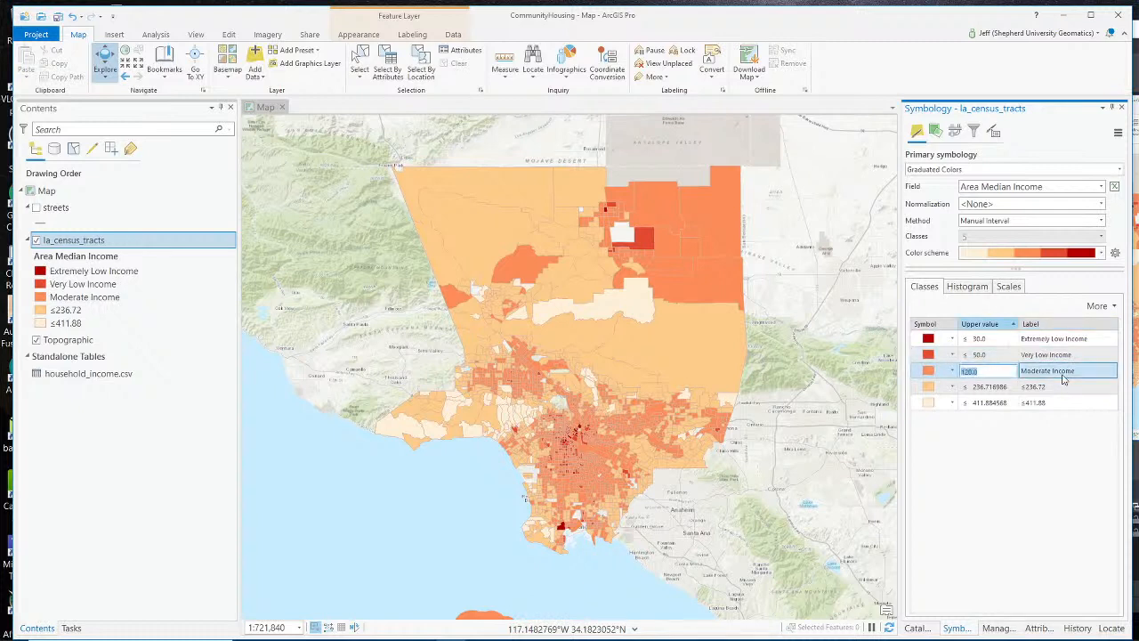
# Step: Set the upper value of the third class to 80 and label it Low Income
pyautogui.write('80')
pyautogui.press('Return')
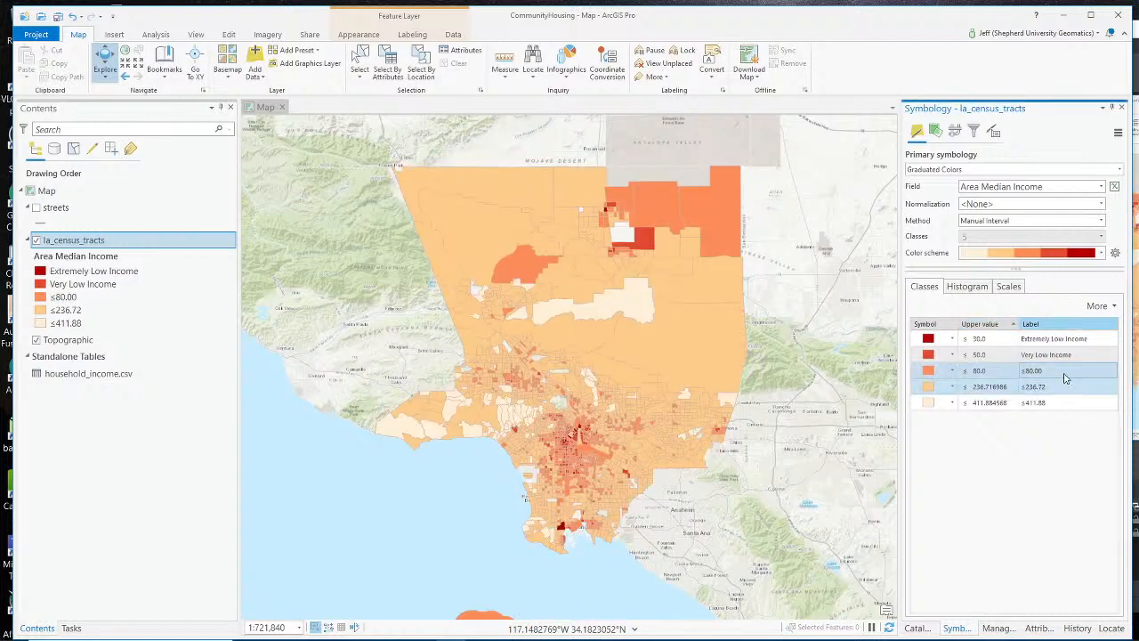
pyautogui.doubleClick(1073, 371)
pyautogui.write('Low Income')
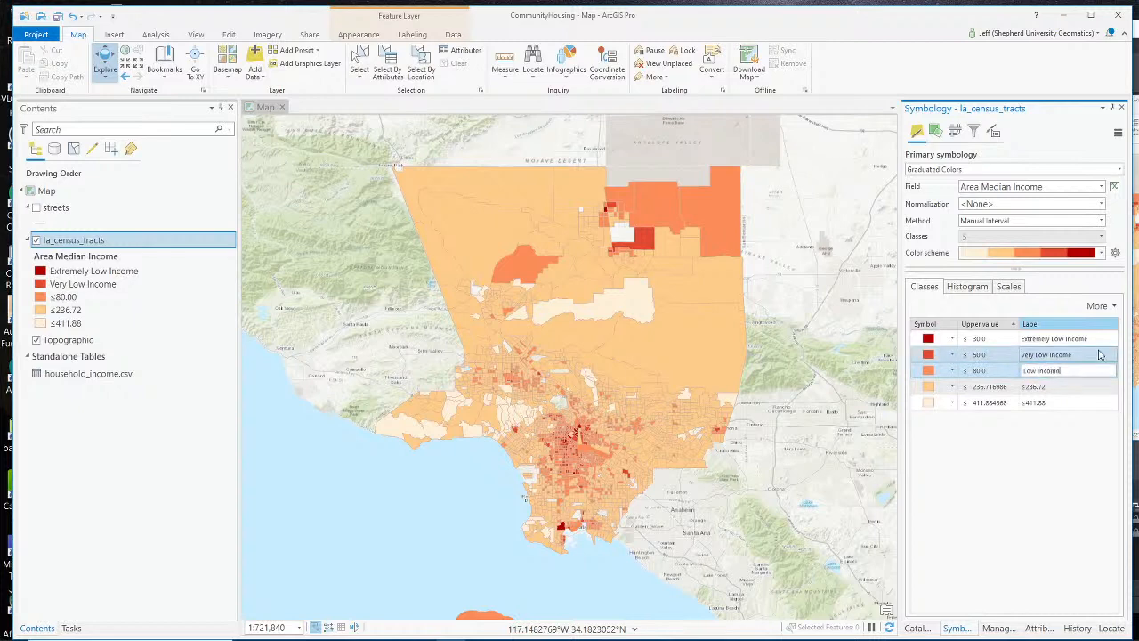
# Step: Set the upper value of the fourth class to 120 and label it Moderate Income
pyautogui.doubleClick(995, 390)
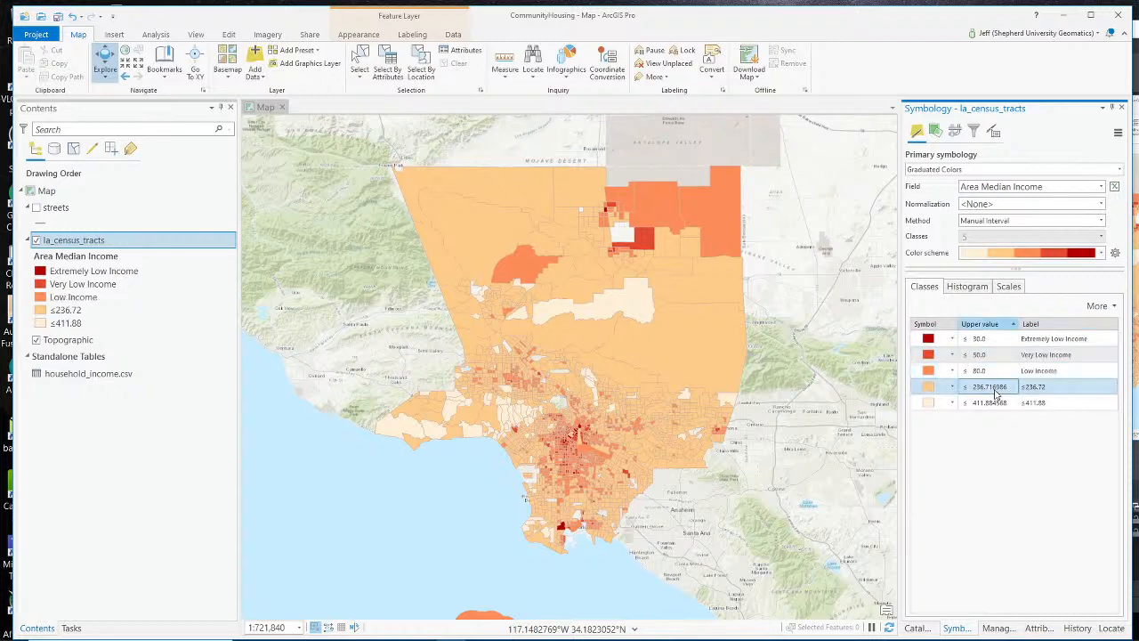
pyautogui.write('120')
pyautogui.click(1061, 389)
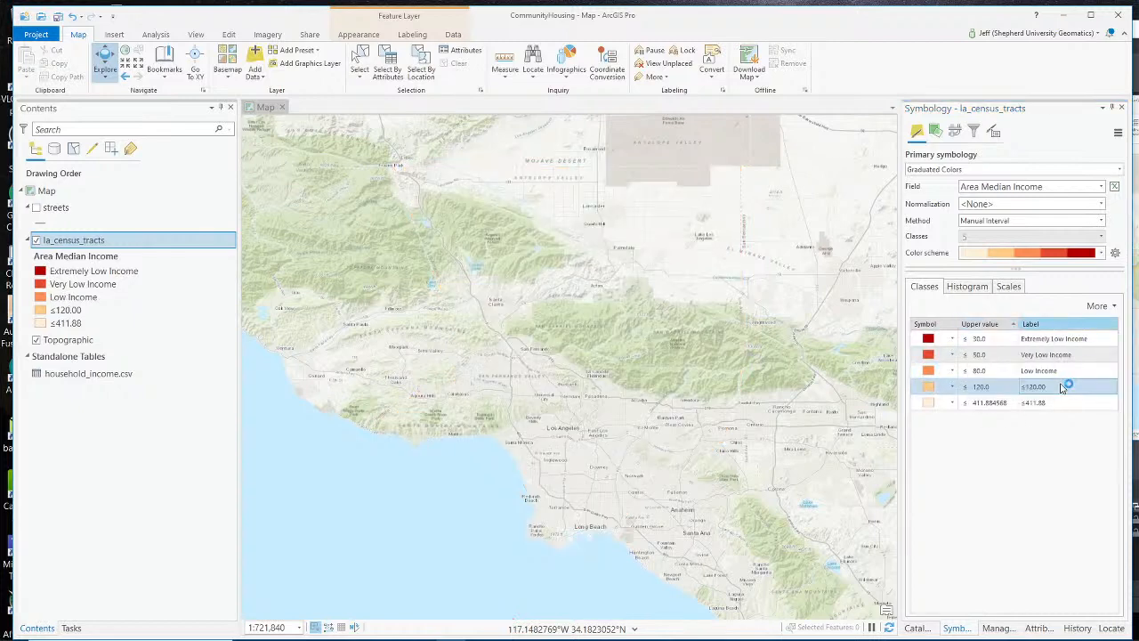
pyautogui.doubleClick(1061, 389)
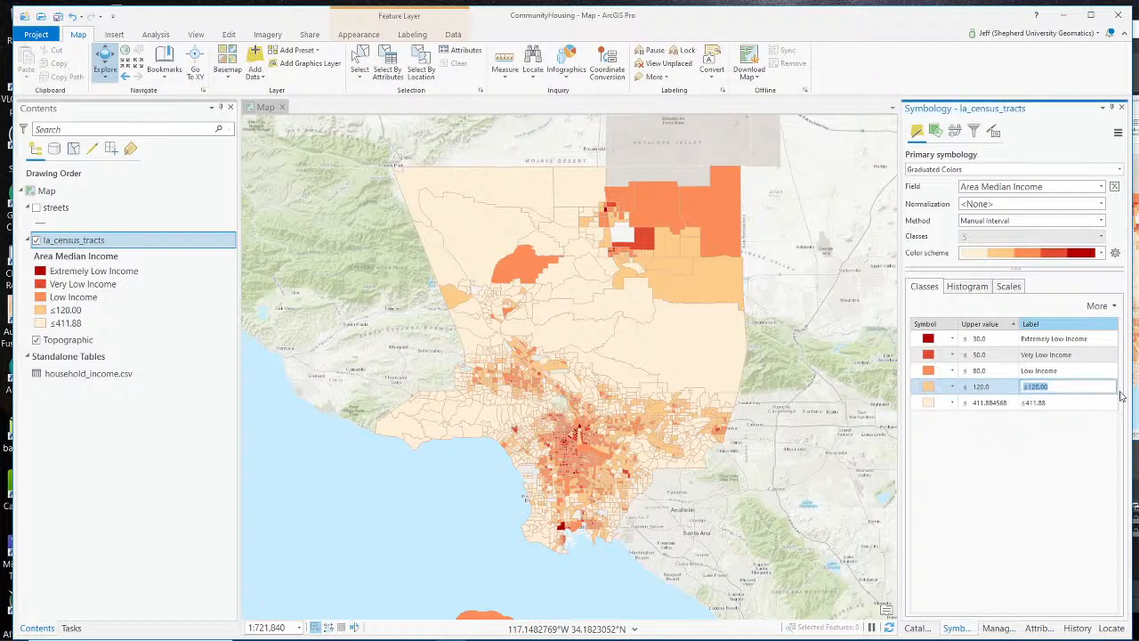
pyautogui.write('Mi')
pyautogui.write('derate Income')
# Step: Set the upper value of the highest income class to 412
pyautogui.click(953, 402)
pyautogui.doubleClick(990, 402)
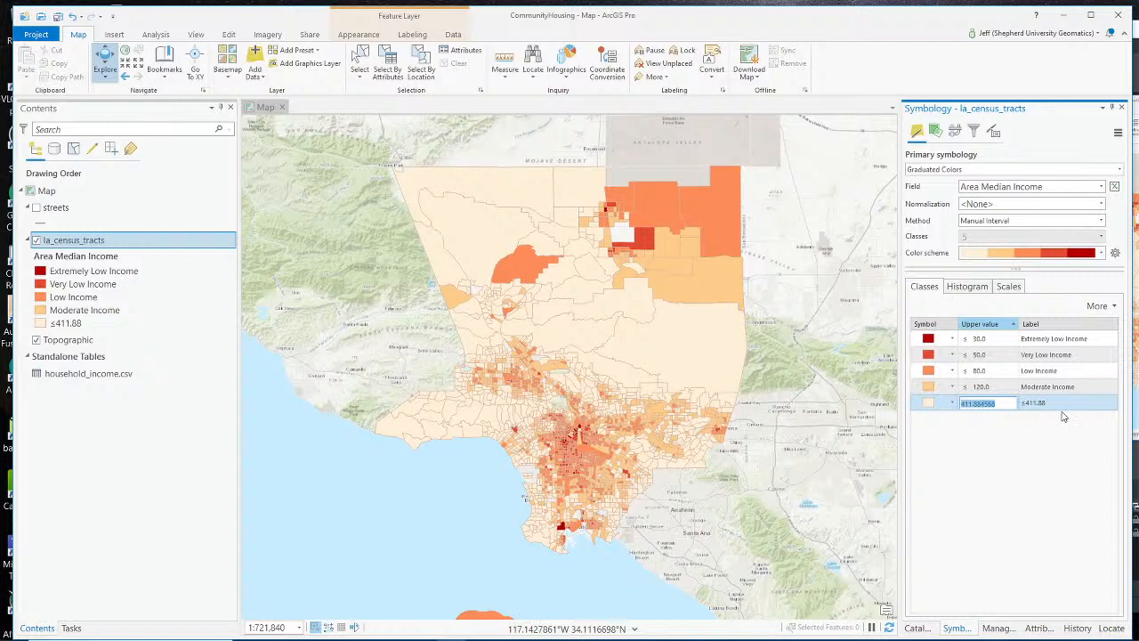
pyautogui.write('412')
pyautogui.press('Return')
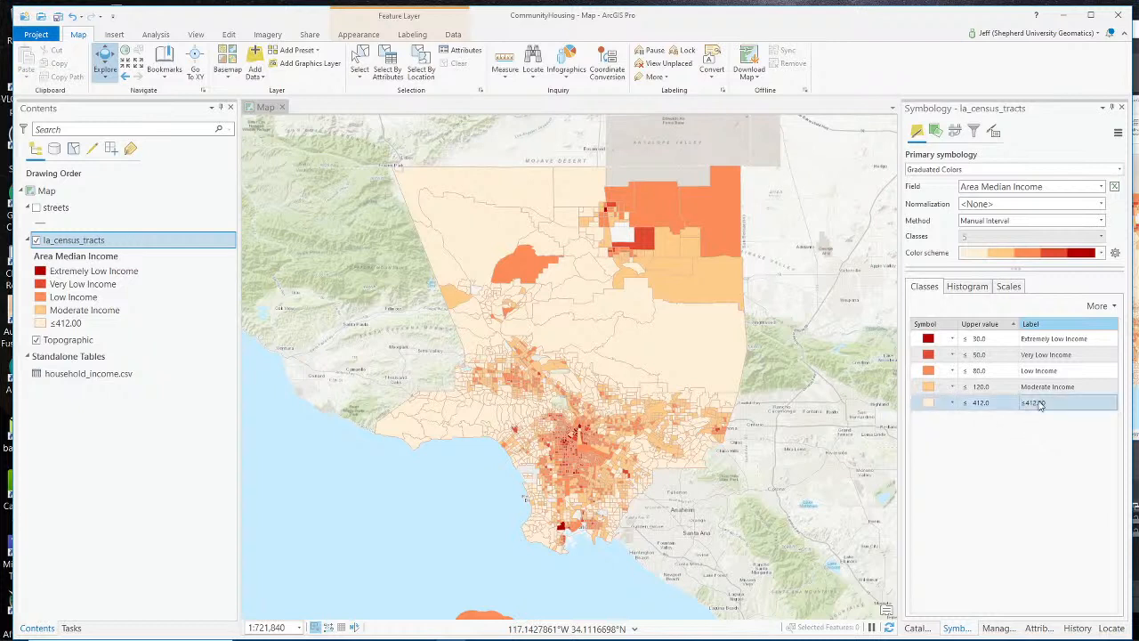
# Step: Label the highest income class High Income
pyautogui.click(1040, 404)
pyautogui.write('High I')
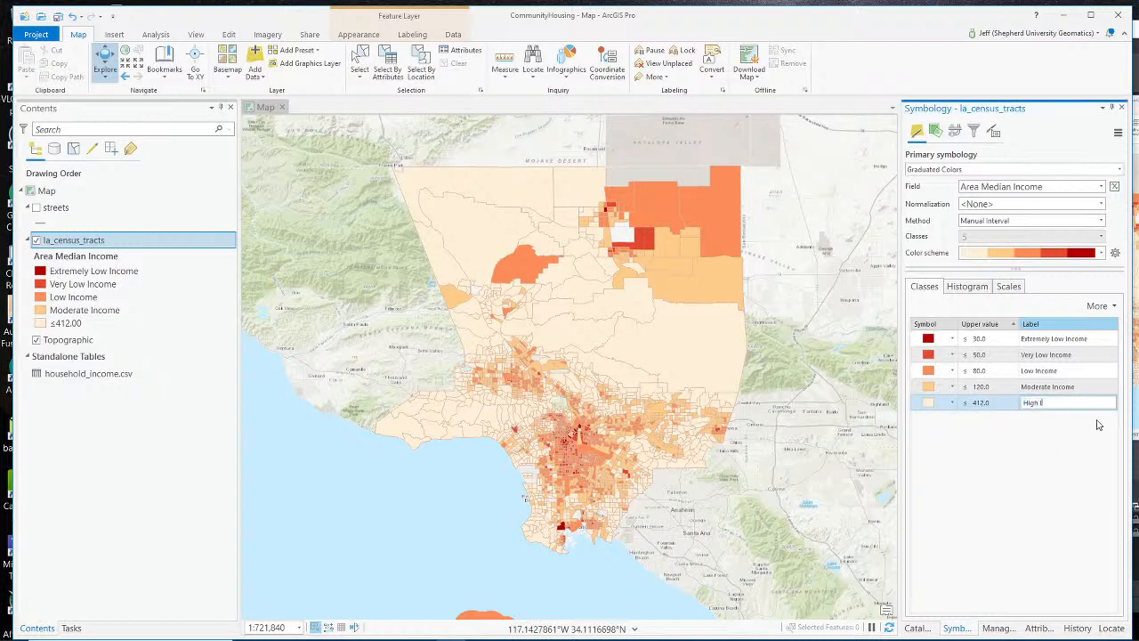
pyautogui.write('ncome')
pyautogui.press('Return')
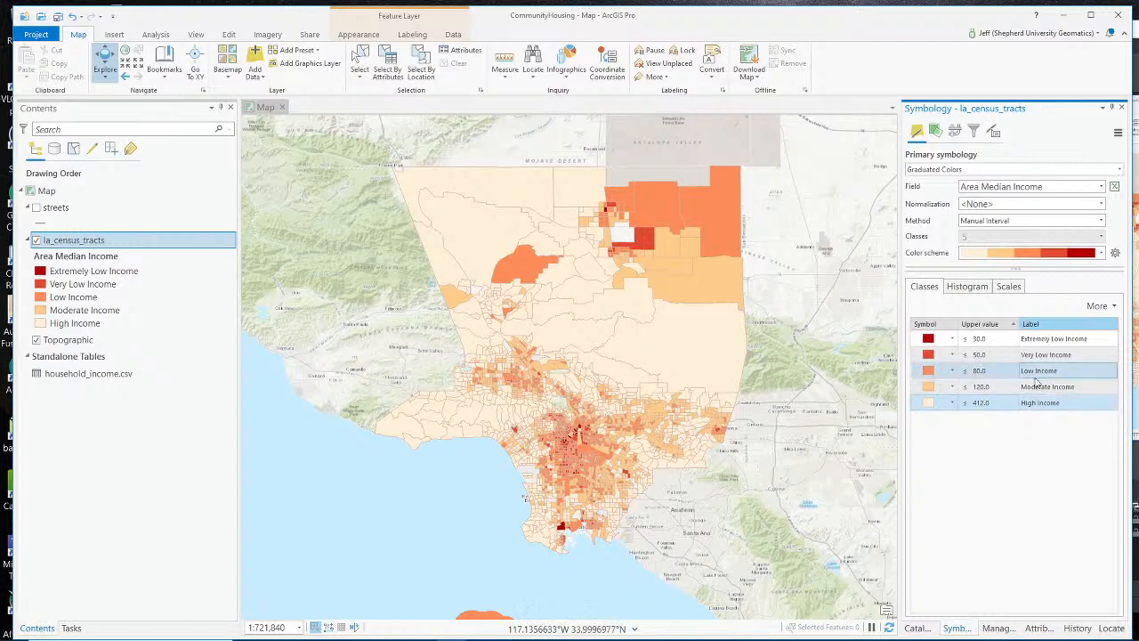
pyautogui.click(984, 407)
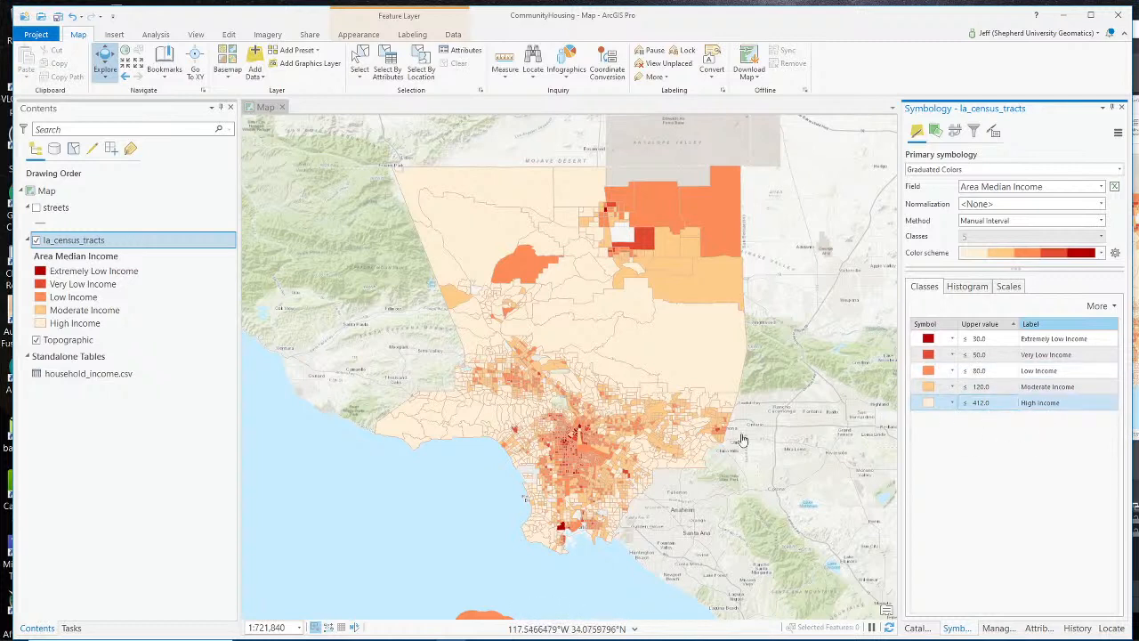
# Step: Inspect the Area Median Income attribute of neighbouring downtown census tracts, including 2060.20 and 2060.10, and close the pop-up
pyautogui.scroll(5, 581, 435)
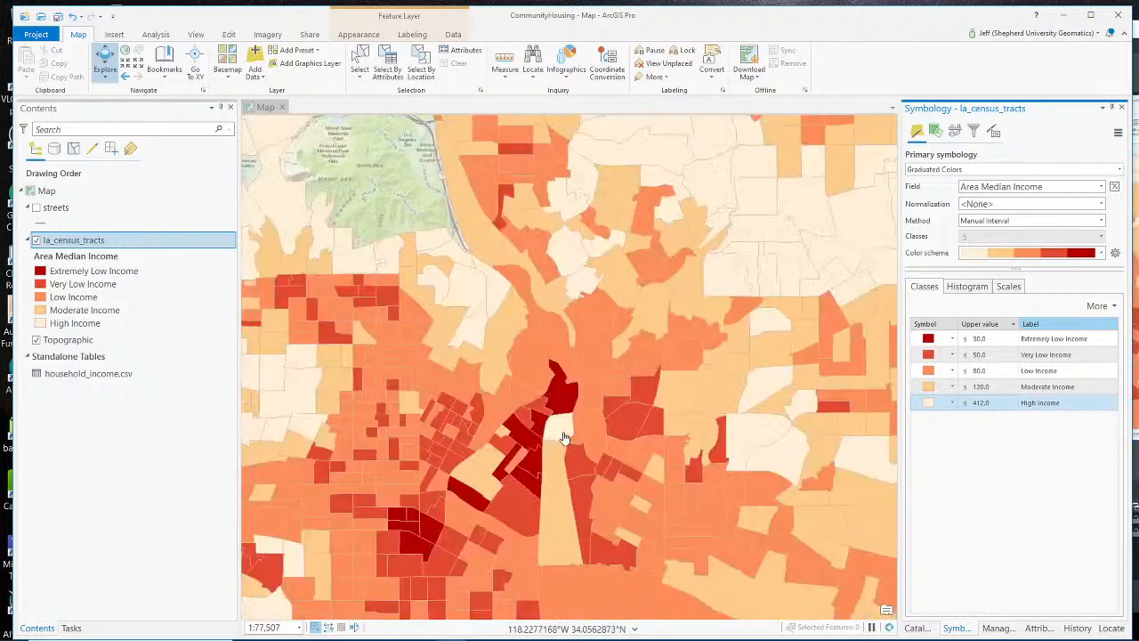
pyautogui.click(556, 430)
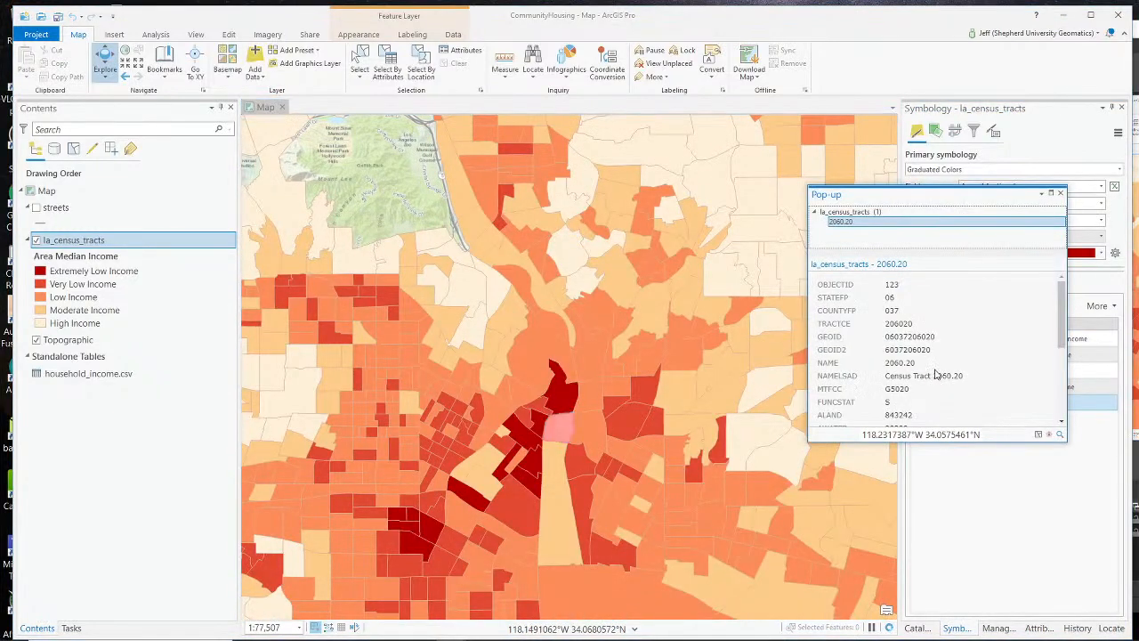
pyautogui.moveTo(1061, 339); pyautogui.dragTo(1059, 411)
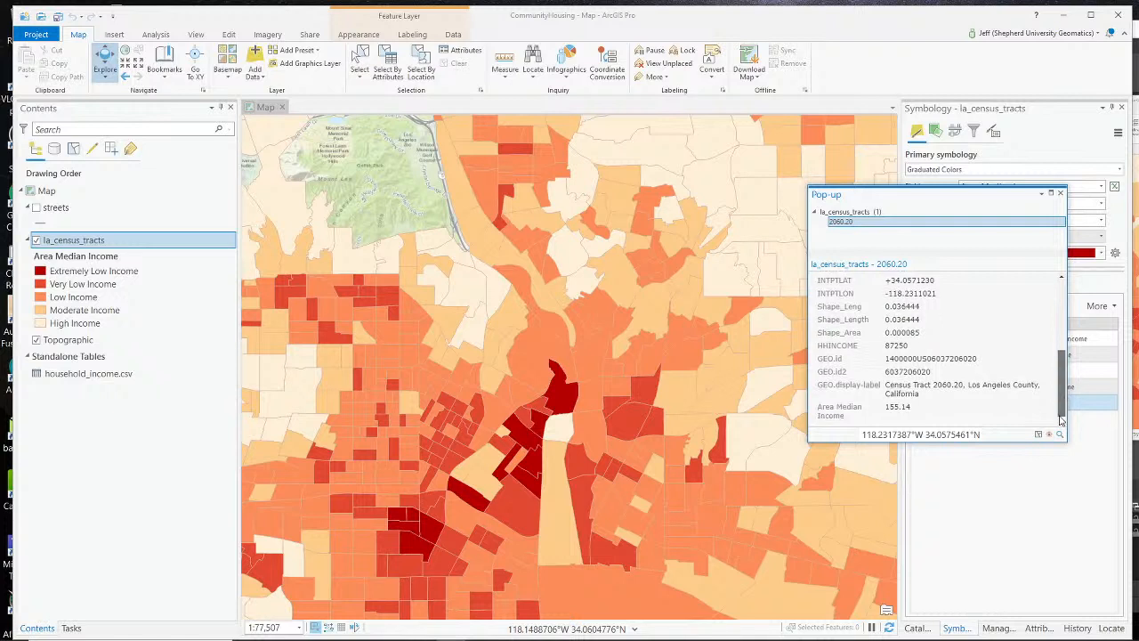
pyautogui.click(564, 401)
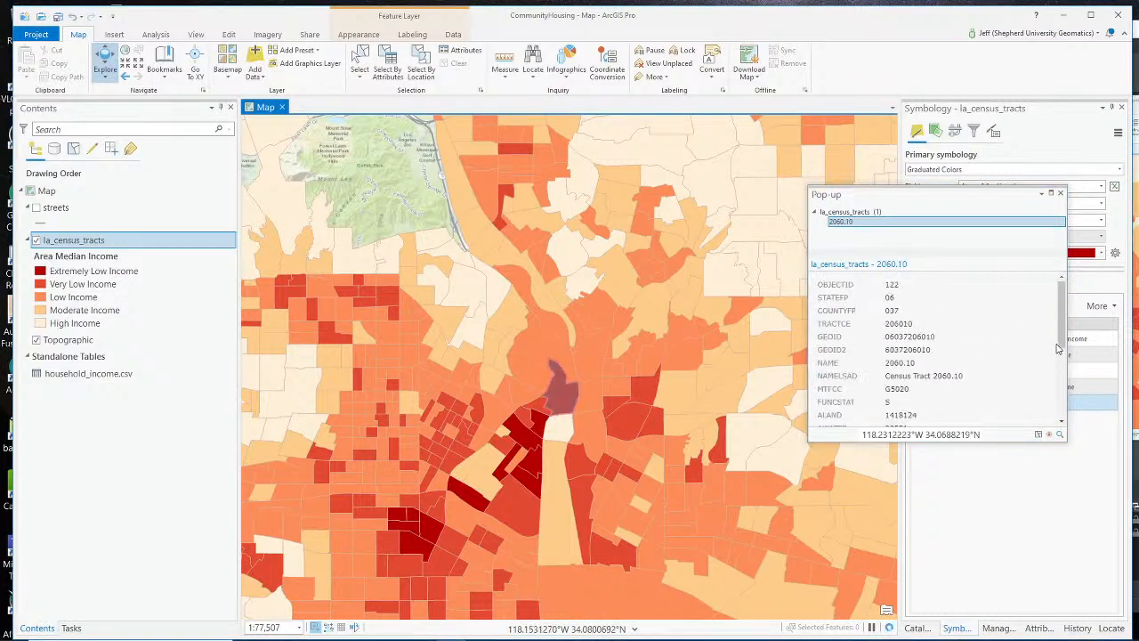
pyautogui.moveTo(1057, 389); pyautogui.dragTo(1059, 421)
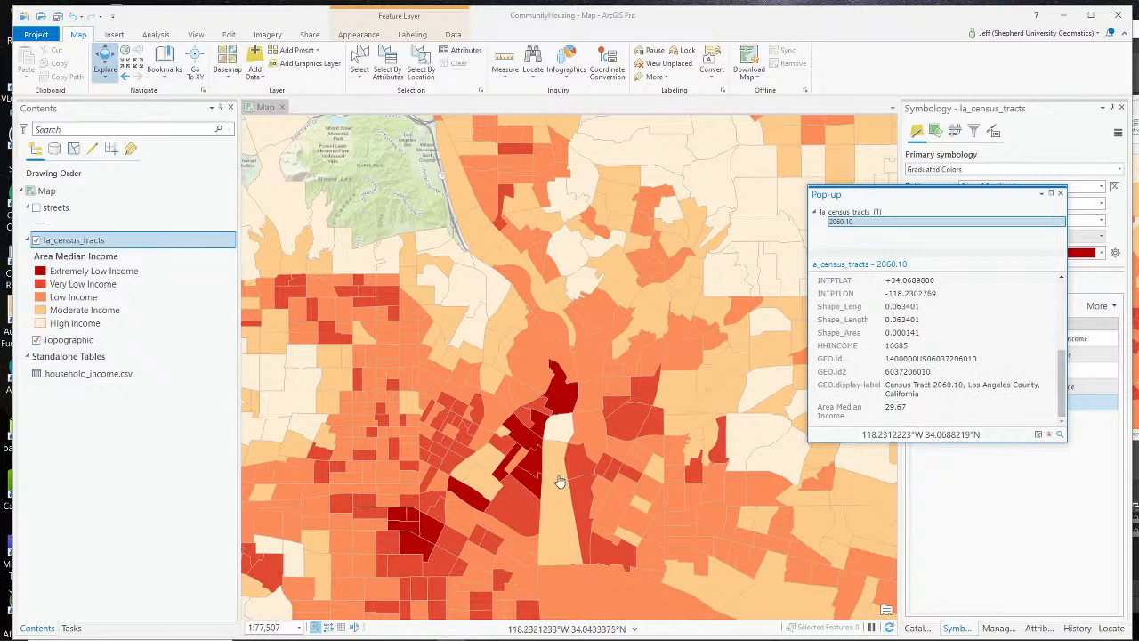
pyautogui.click(543, 425)
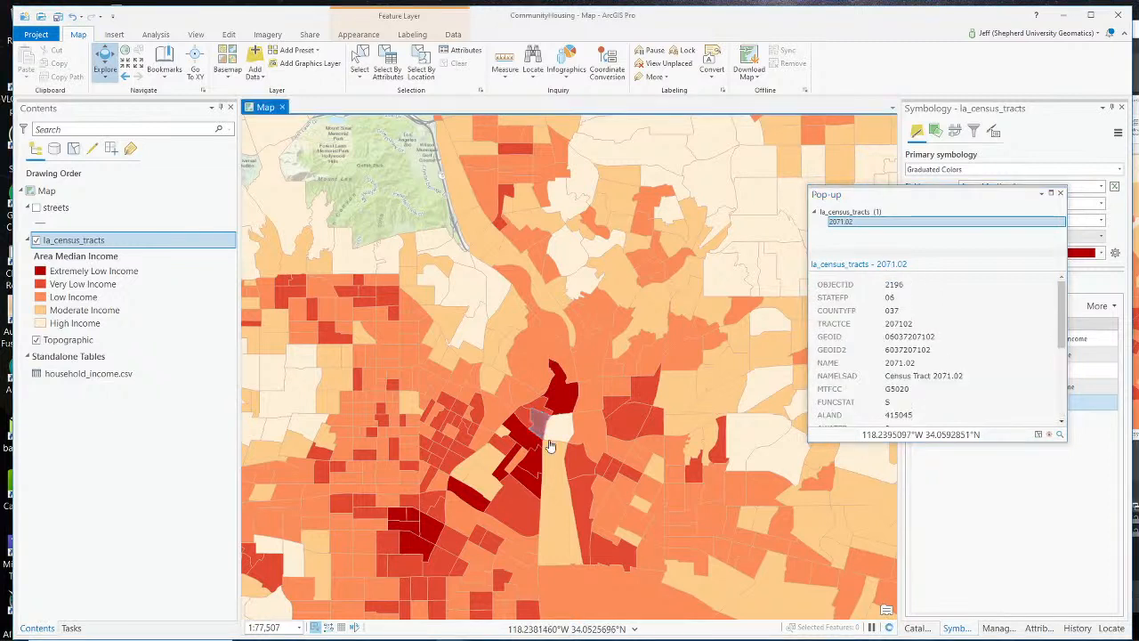
pyautogui.click(562, 399)
pyautogui.click(561, 431)
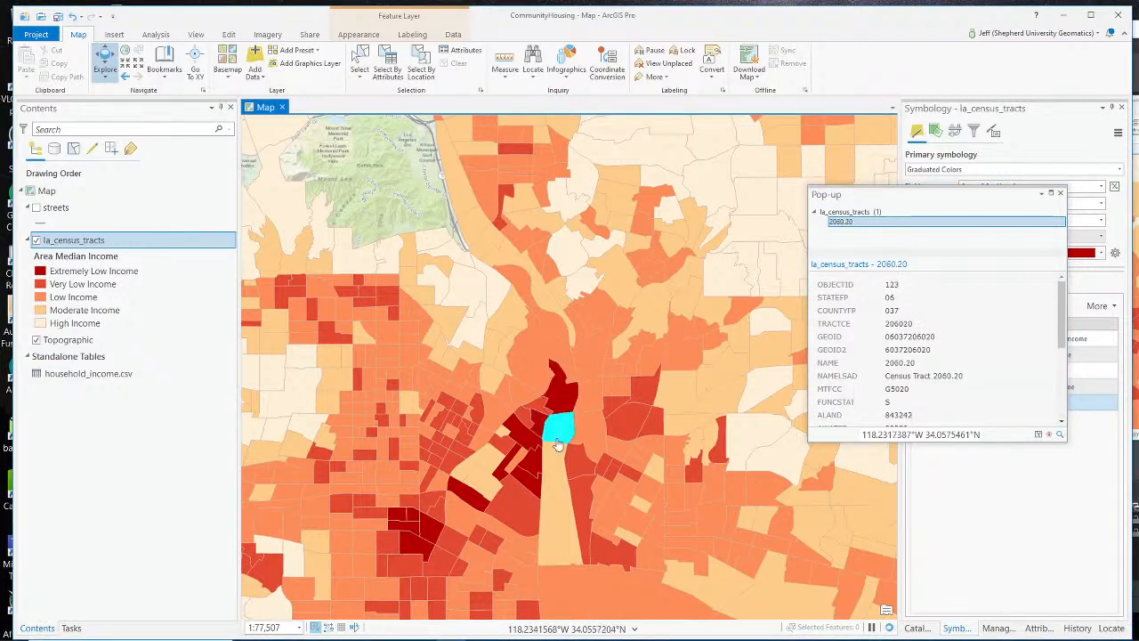
pyautogui.scroll(-5, 926, 374)
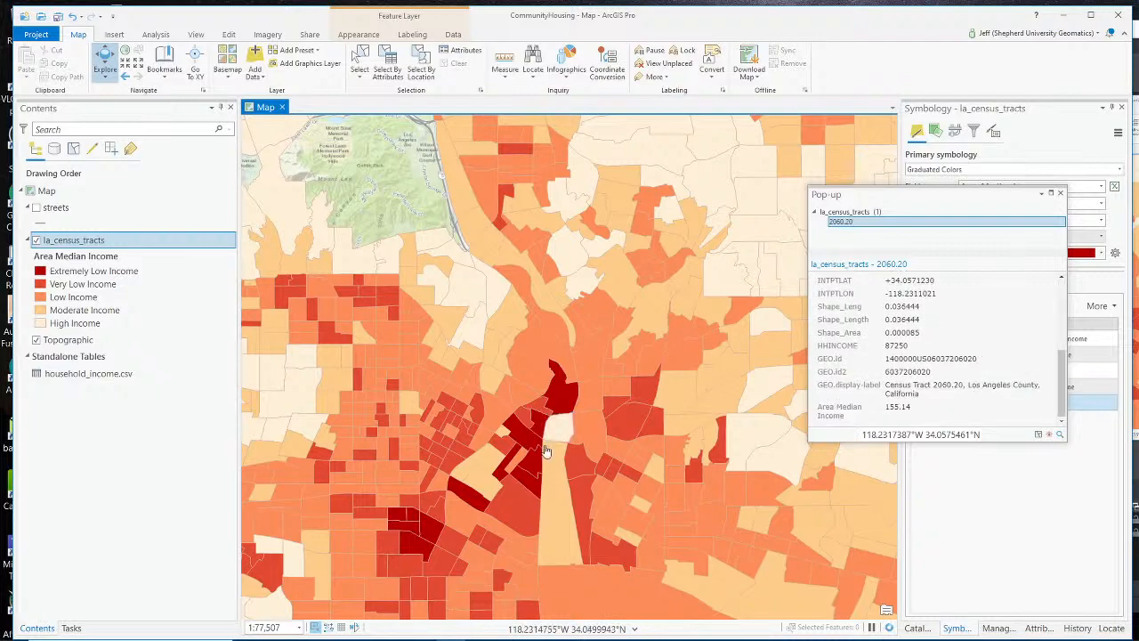
pyautogui.scroll(3, 562, 408)
pyautogui.scroll(-4, 655, 417)
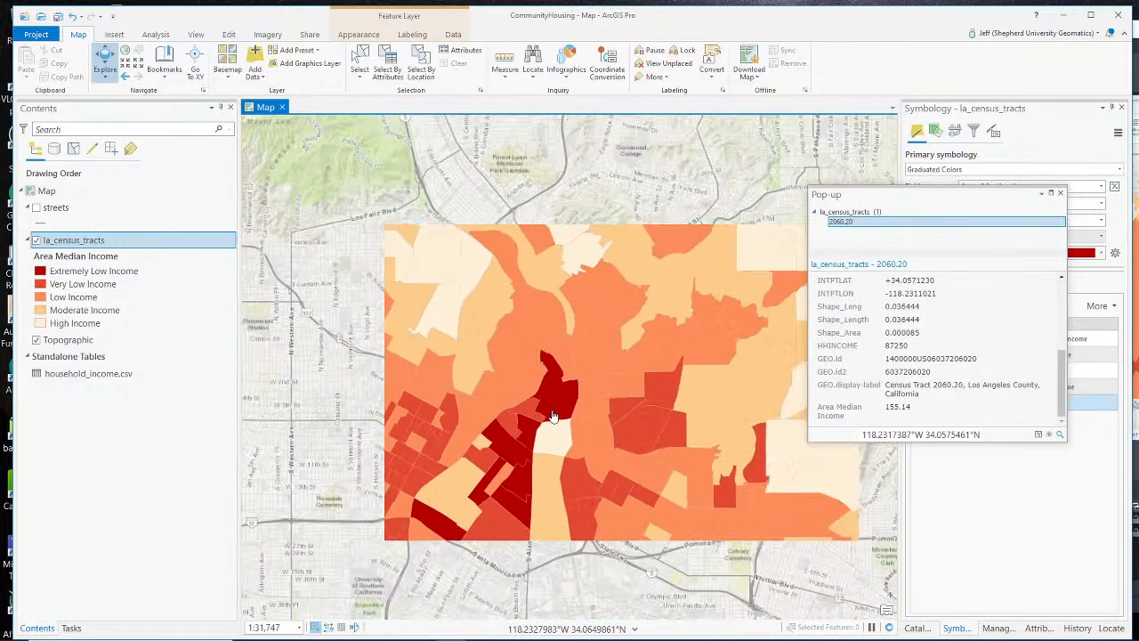
pyautogui.click(1060, 194)
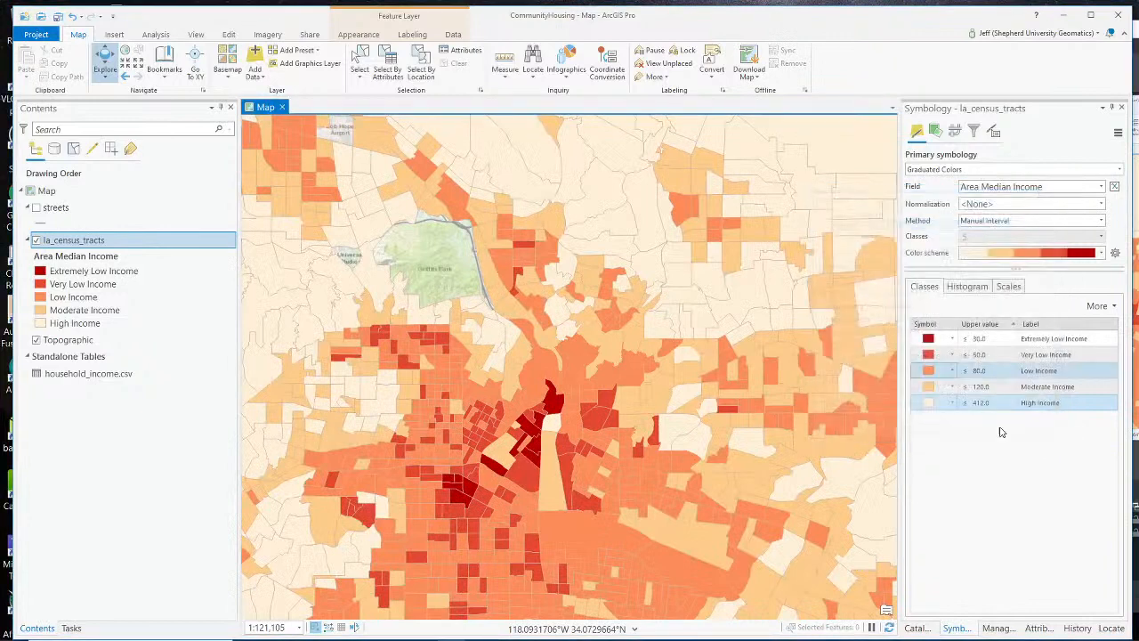
# Step: Close the symbology settings of the census tracts layer
pyautogui.click(1021, 496)
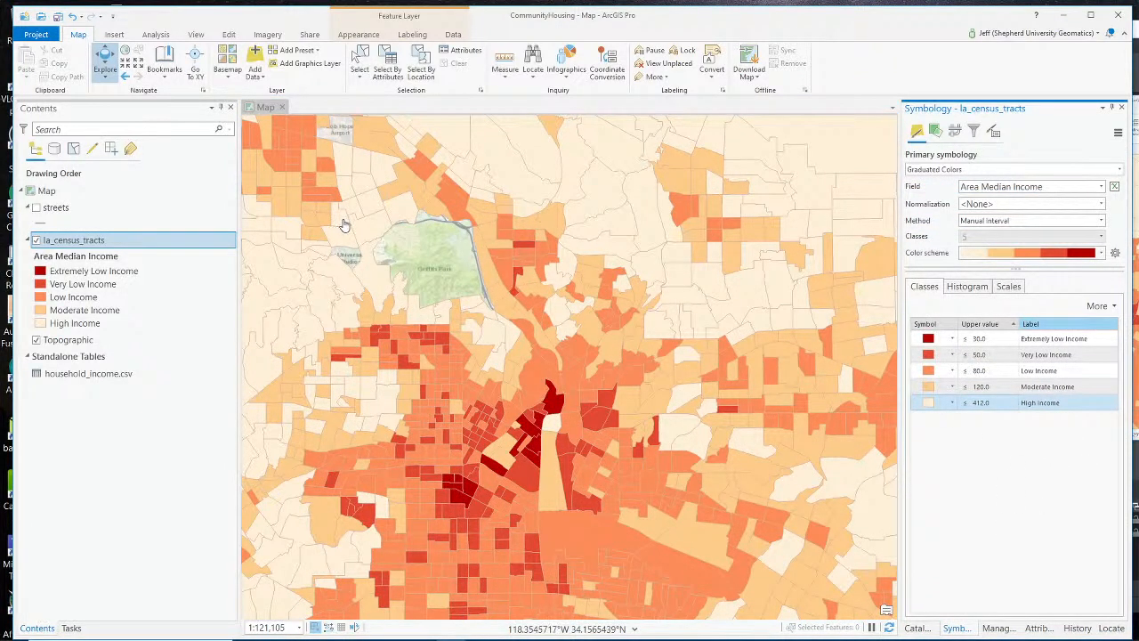
pyautogui.click(106, 501)
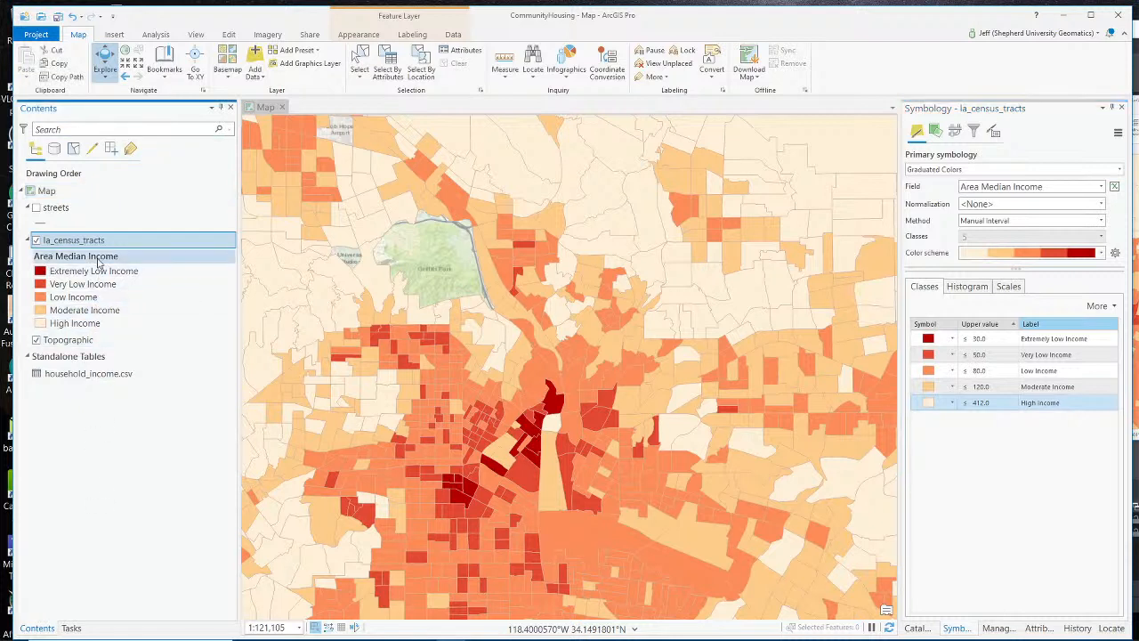
pyautogui.click(1123, 107)
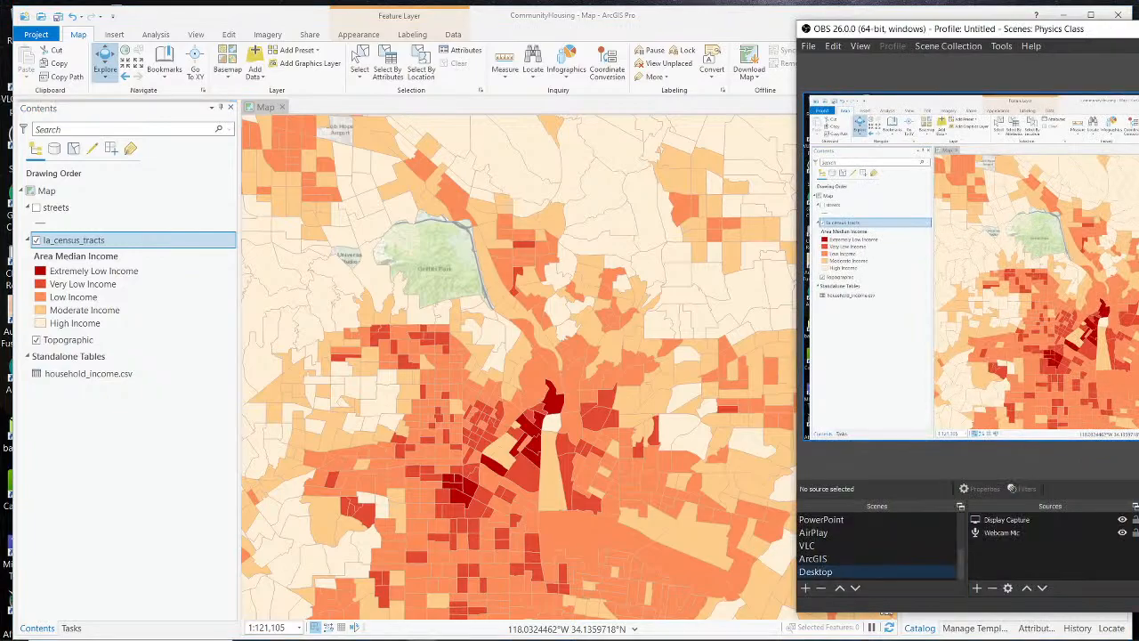
pyautogui.scroll(-3, 877, 573)
pyautogui.click(865, 540)
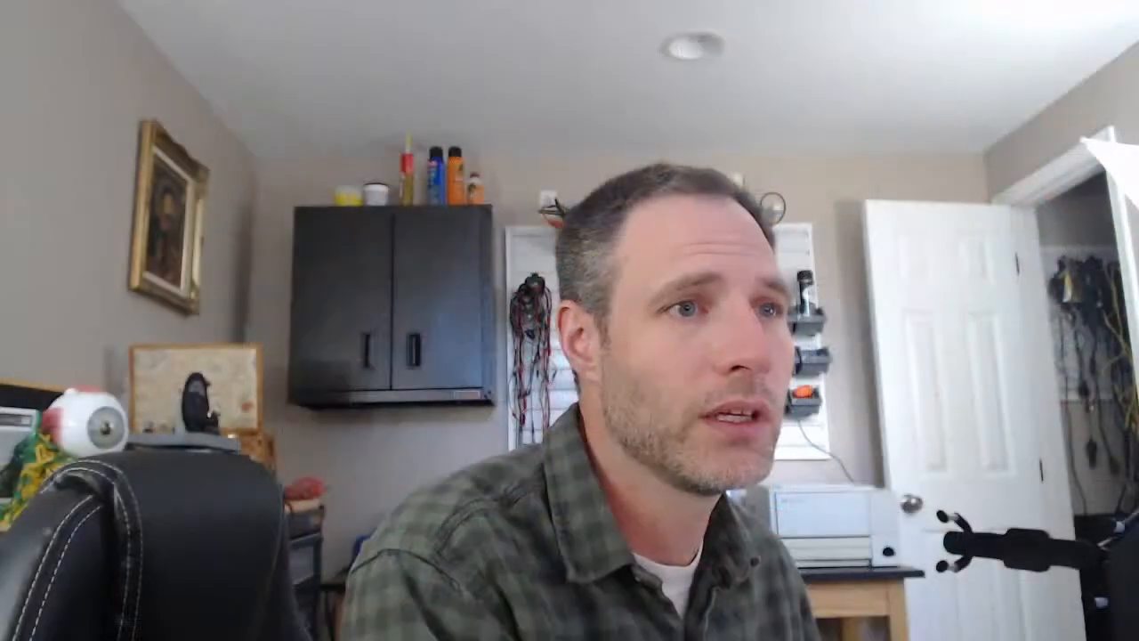
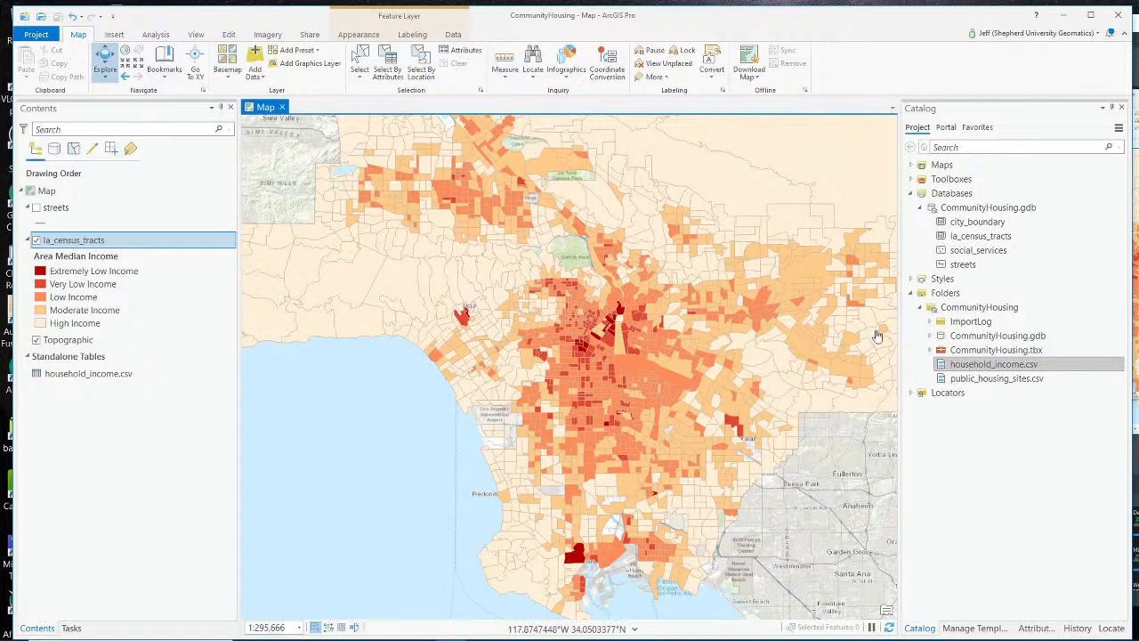
# Step: Open the legacy Create Address Locator geoprocessing tool from the Geocoding Tools toolbox
pyautogui.click(156, 34)
pyautogui.click(238, 39)
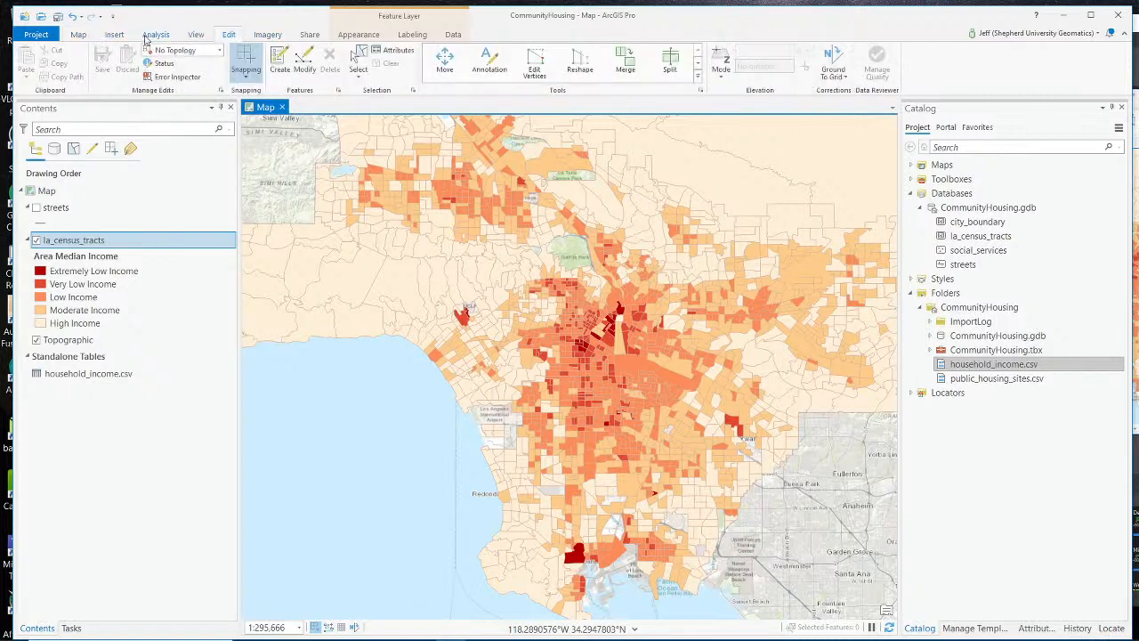
pyautogui.click(147, 38)
pyautogui.click(148, 62)
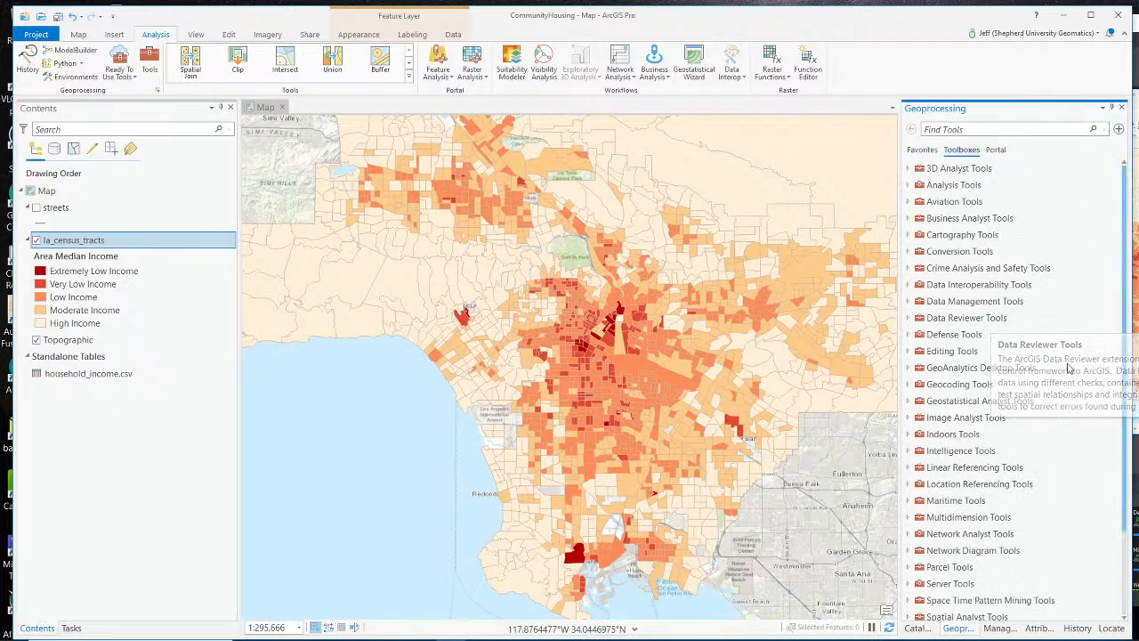
pyautogui.click(958, 388)
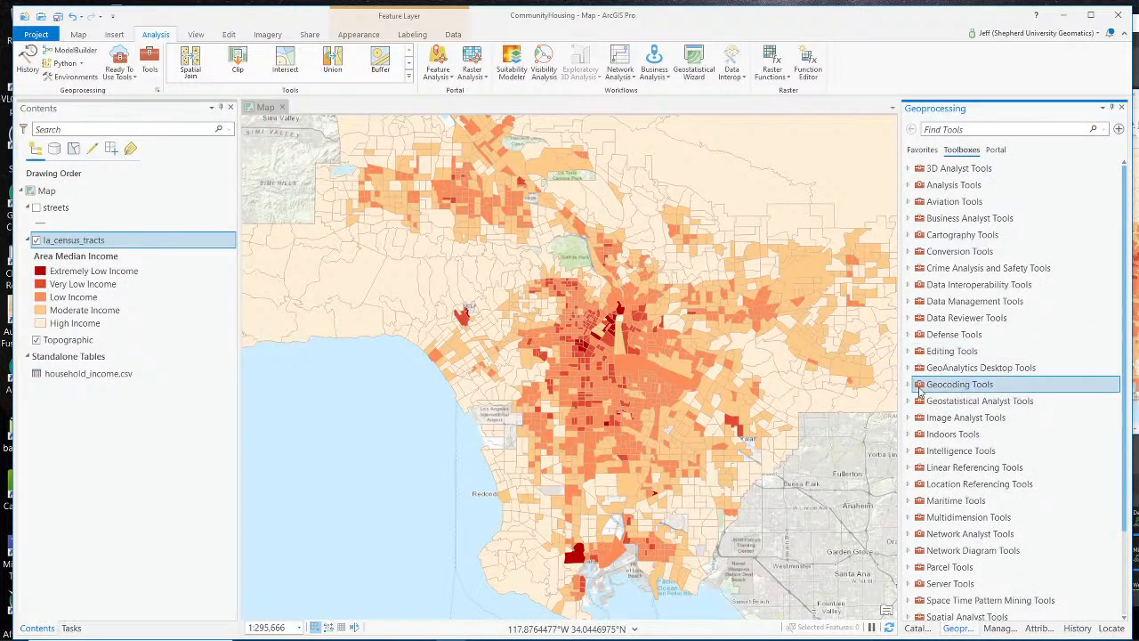
pyautogui.doubleClick(926, 388)
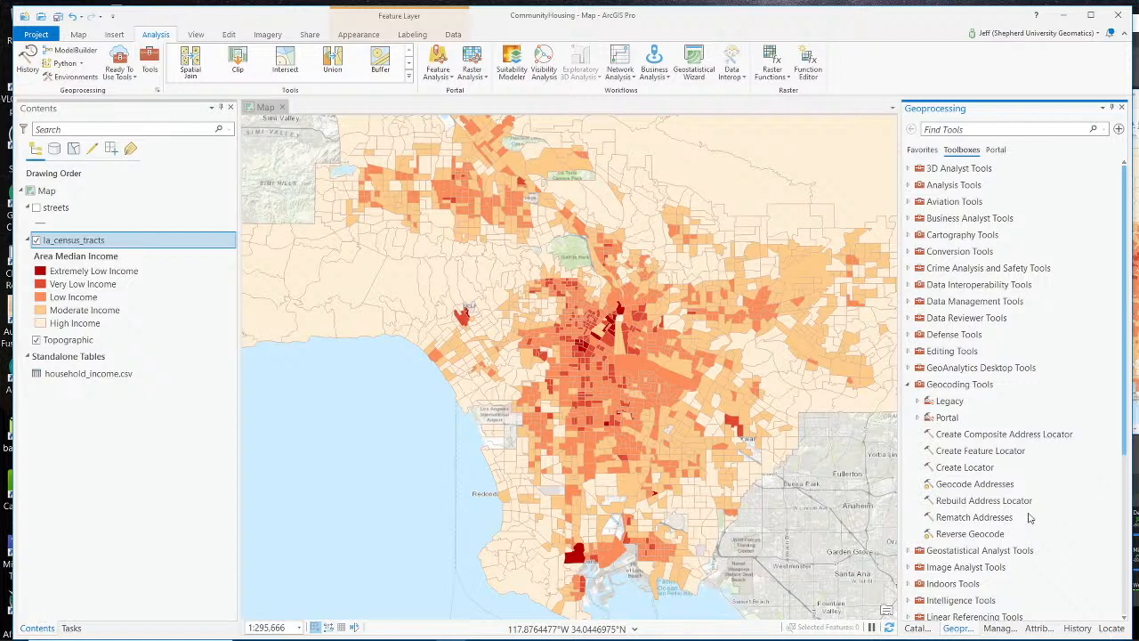
pyautogui.click(917, 403)
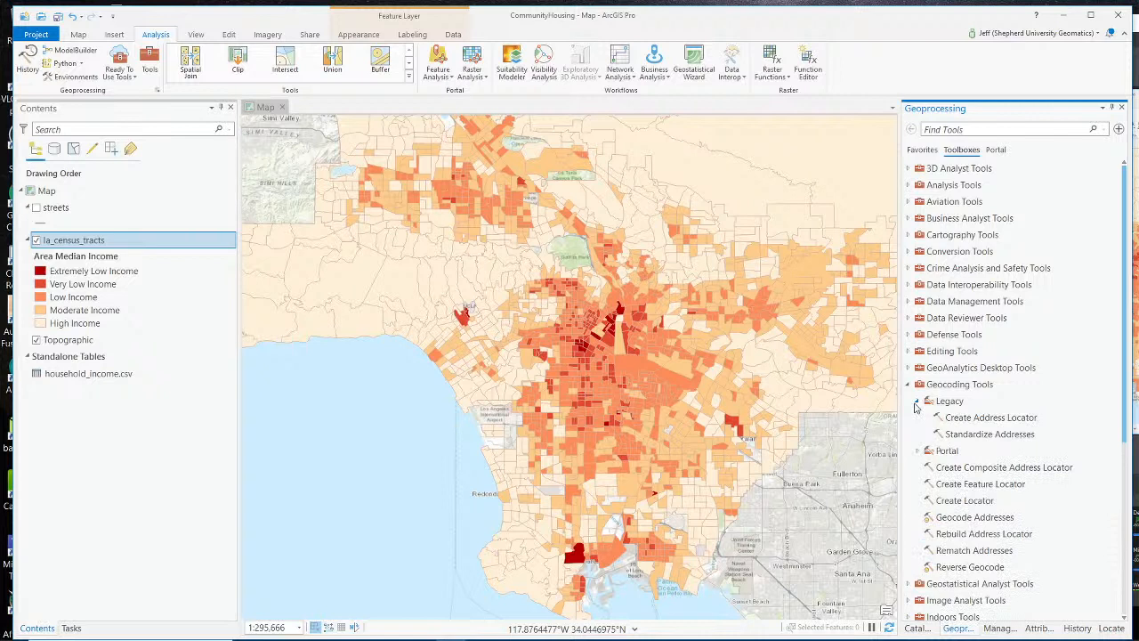
pyautogui.click(997, 424)
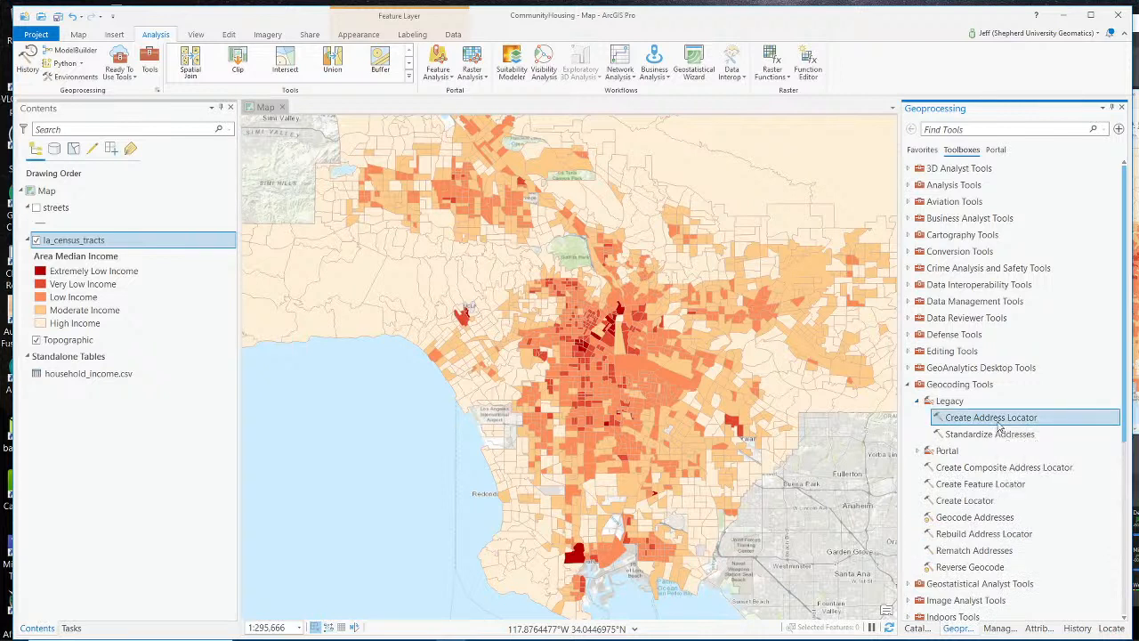
pyautogui.doubleClick(998, 424)
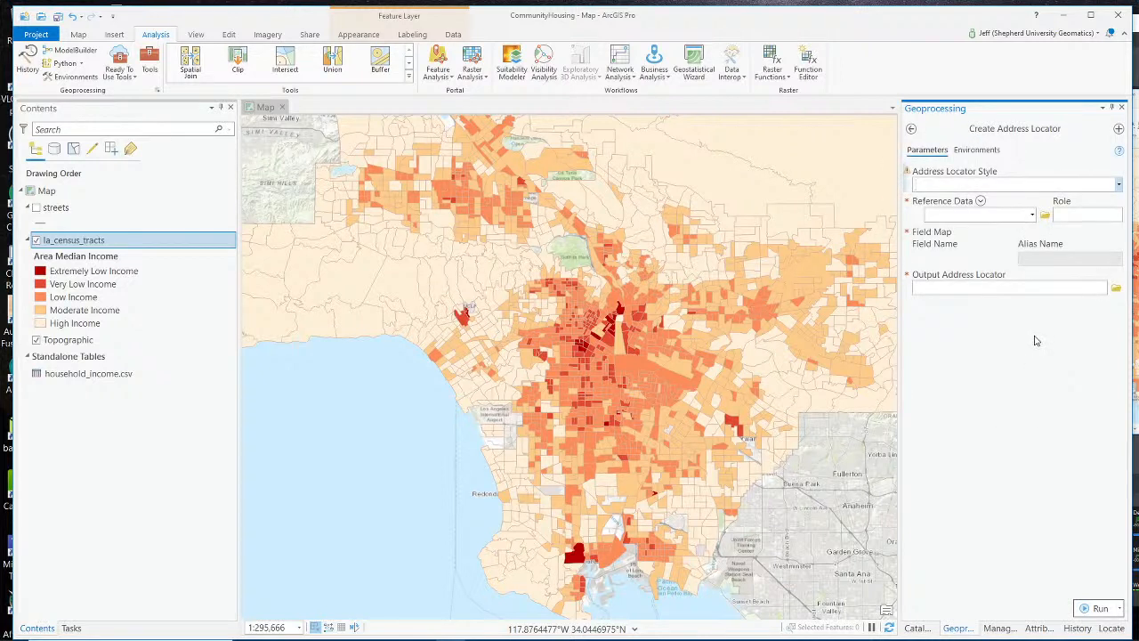
# Step: Set the address locator style to US Address - Dual Ranges and use streets as the reference data with the Primary Table role
pyautogui.click(1120, 185)
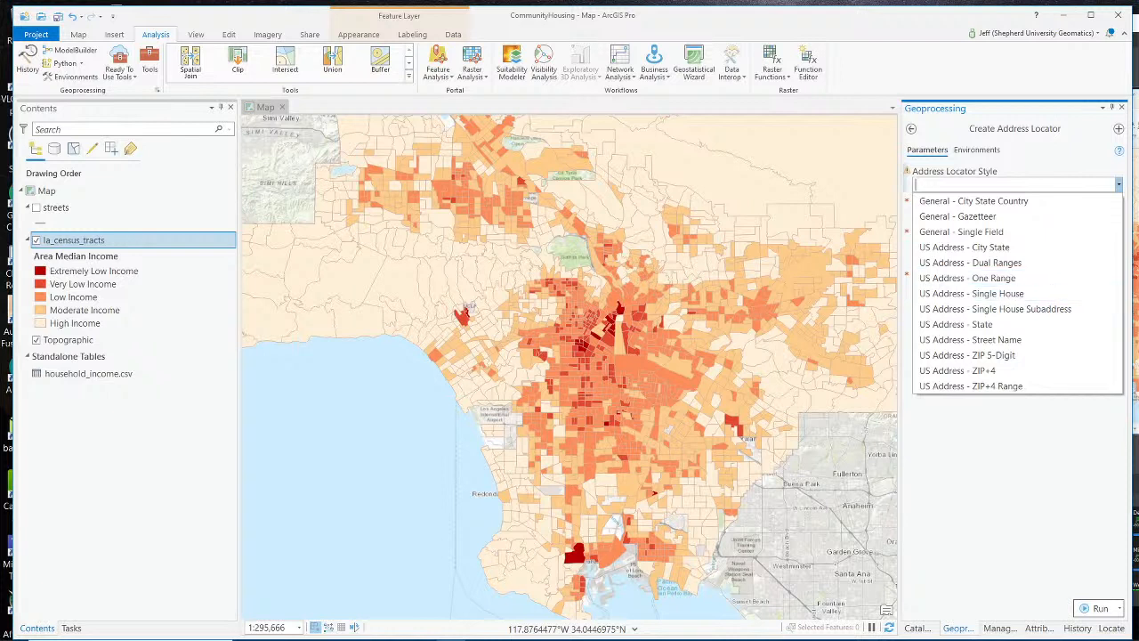
pyautogui.click(1024, 262)
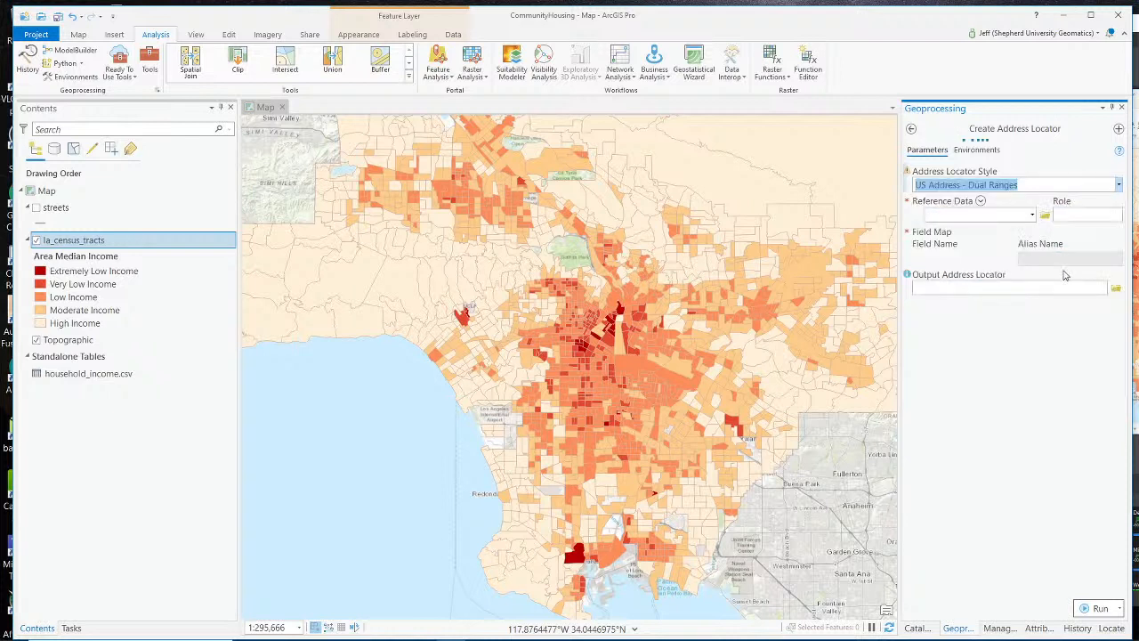
pyautogui.click(1033, 216)
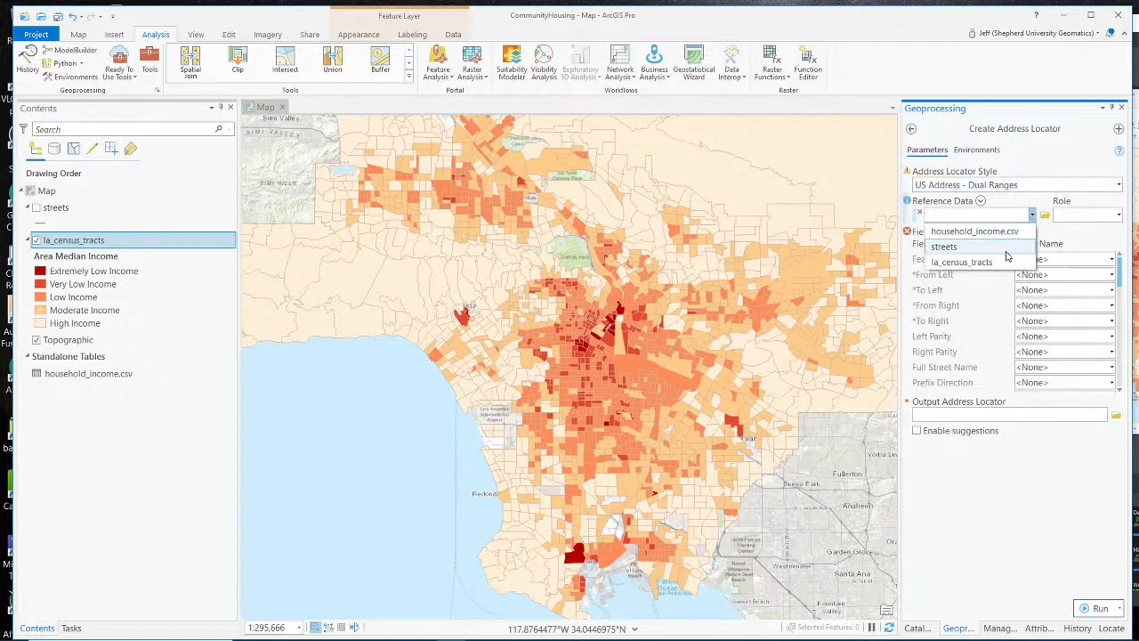
pyautogui.click(1007, 253)
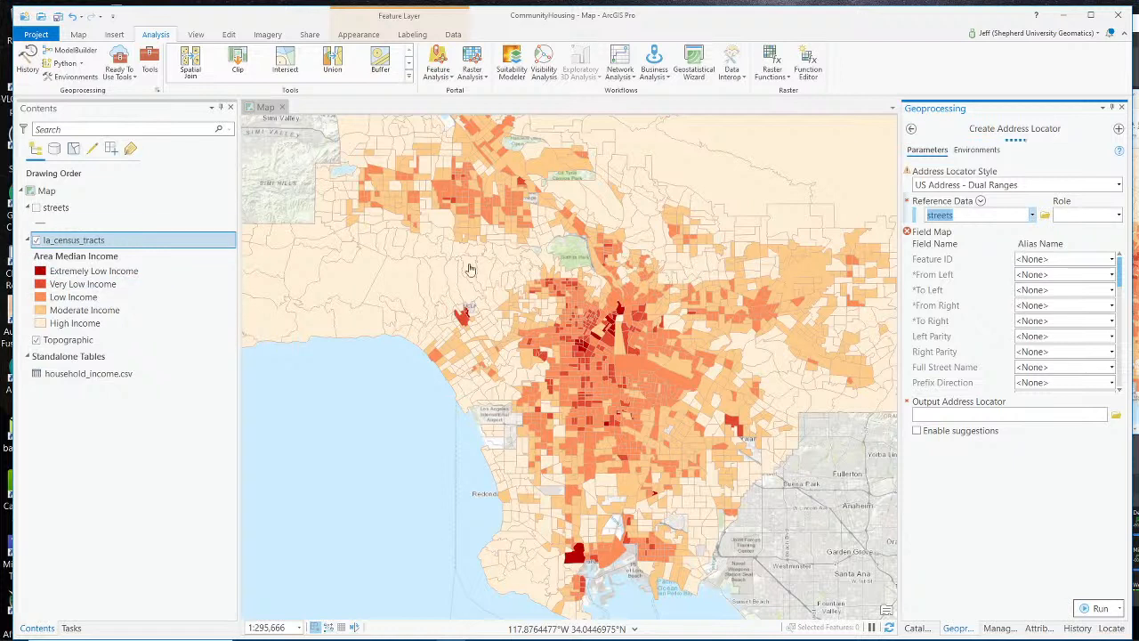
pyautogui.click(1118, 215)
pyautogui.click(1120, 234)
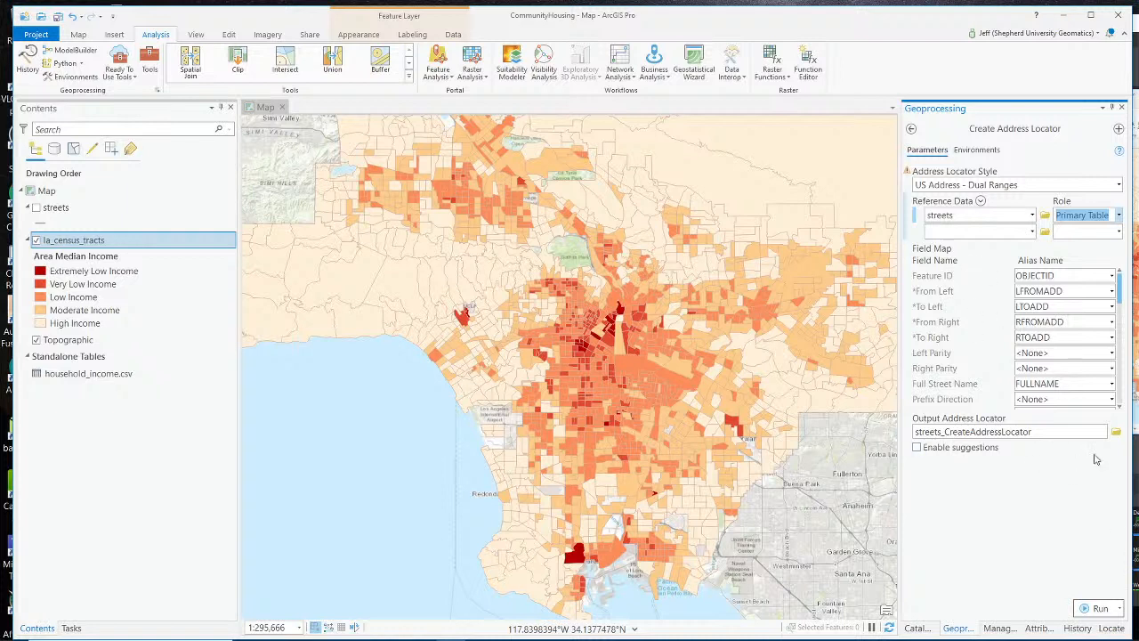
# Step: Review the address locator's field map to check which street attributes are matched to the locator fields
pyautogui.scroll(-3, 945, 299)
pyautogui.scroll(3, 943, 303)
pyautogui.scroll(-3, 946, 293)
pyautogui.scroll(-10, 931, 341)
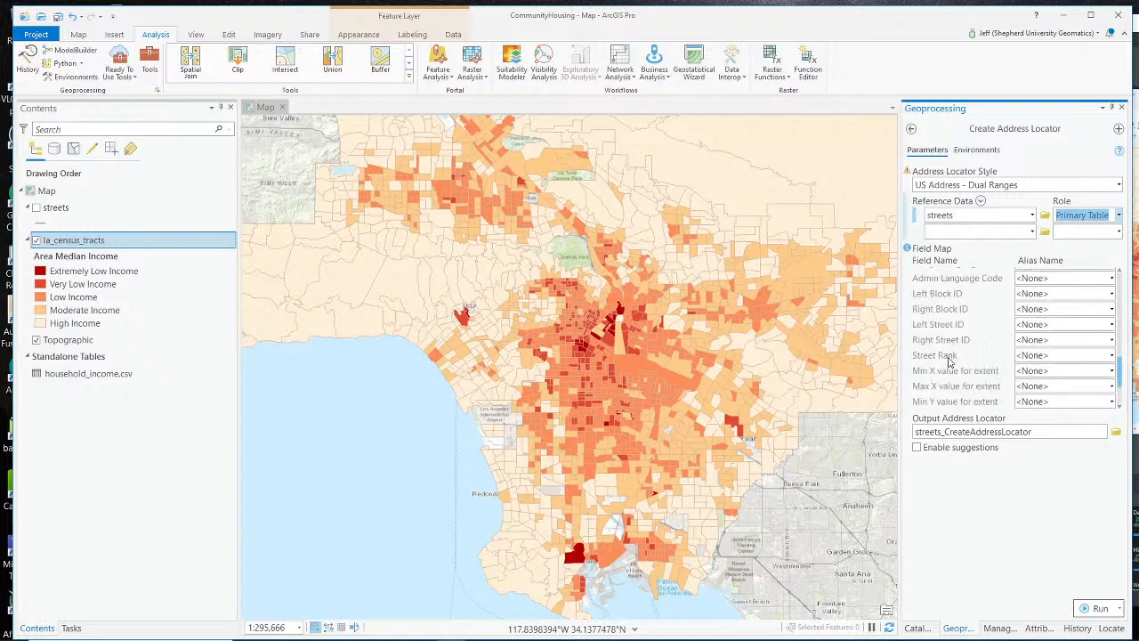
pyautogui.scroll(10, 947, 365)
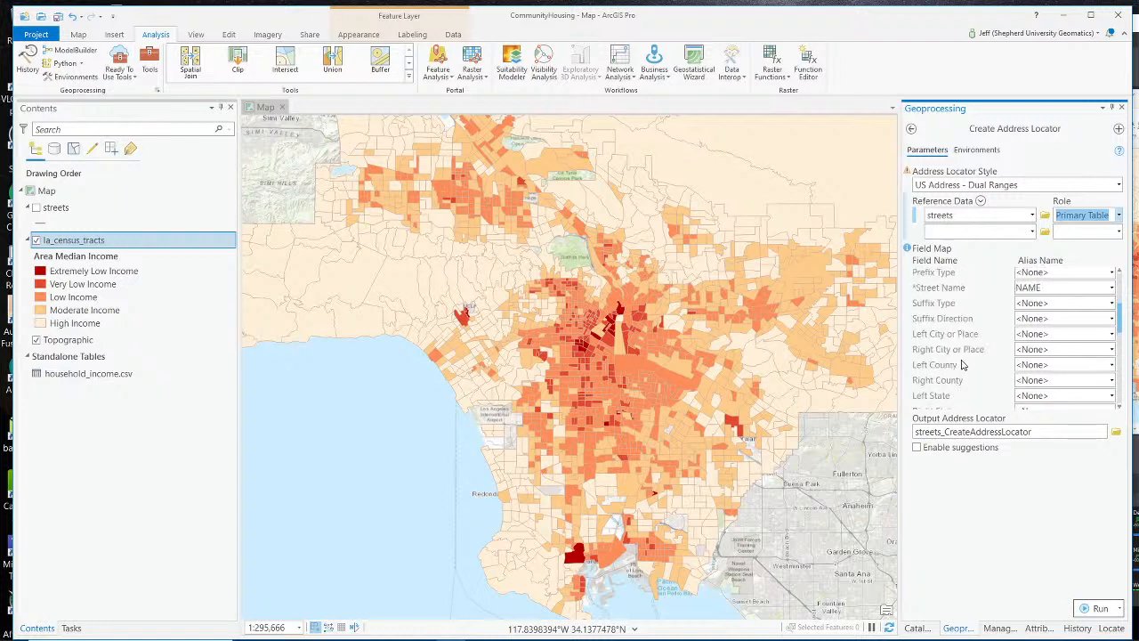
pyautogui.scroll(3, 961, 365)
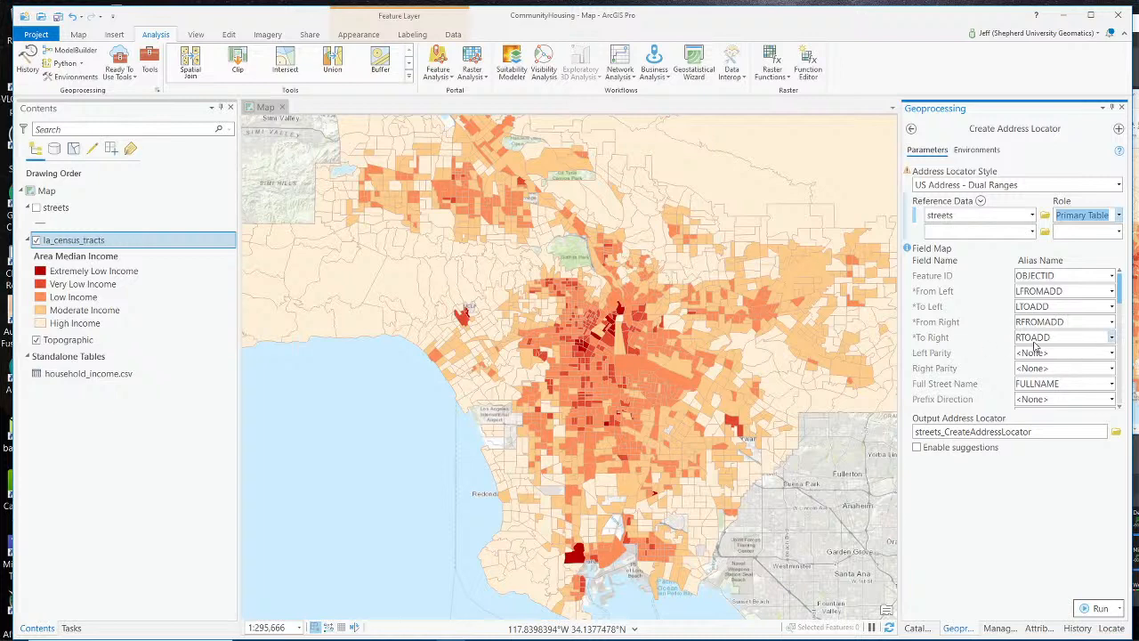
# Step: Open the streets attribute table and examine the address range fields LFROMADD, LTOADD, RFROMADD and RTOADD
pyautogui.rightClick(50, 208)
pyautogui.click(93, 259)
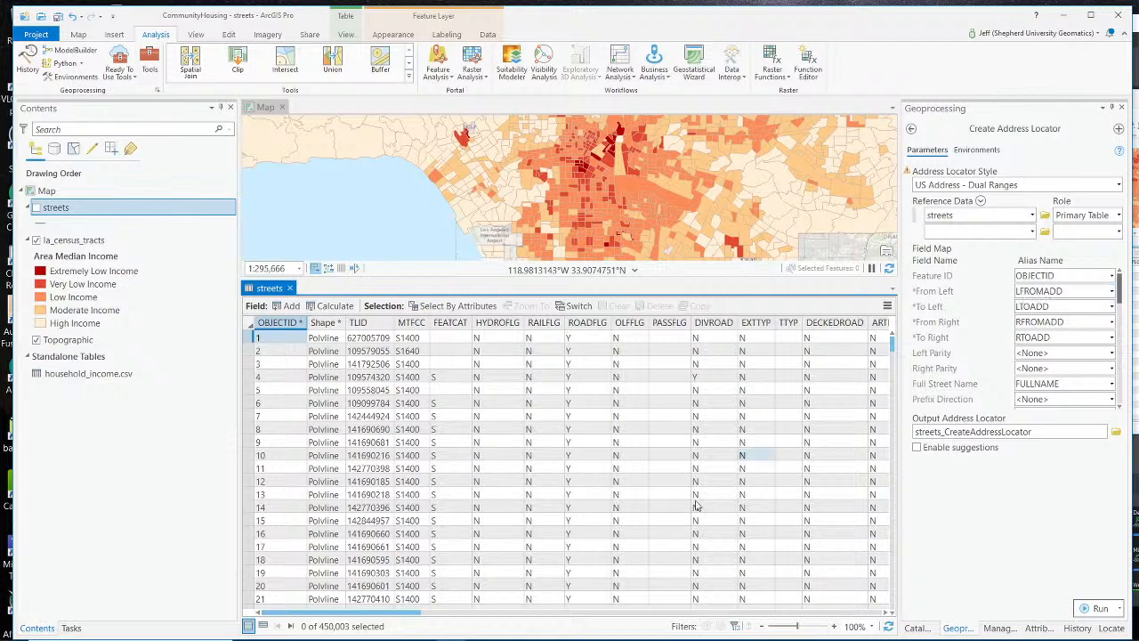
pyautogui.moveTo(402, 612); pyautogui.dragTo(579, 627)
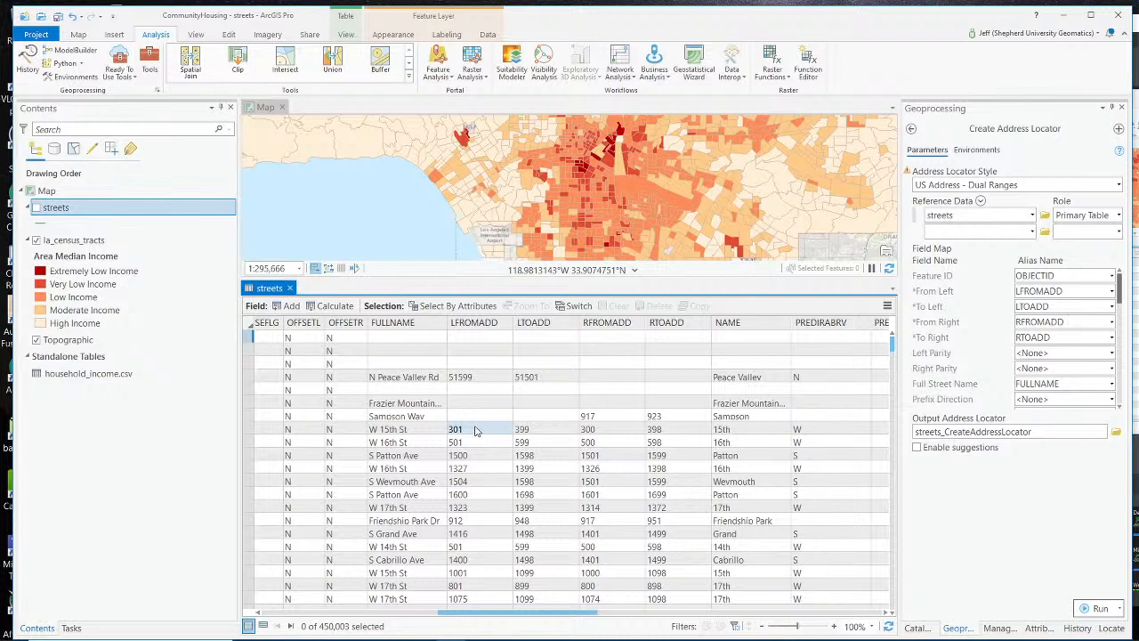
# Step: Close the streets attribute table and review the rest of the address locator's field map
pyautogui.click(524, 431)
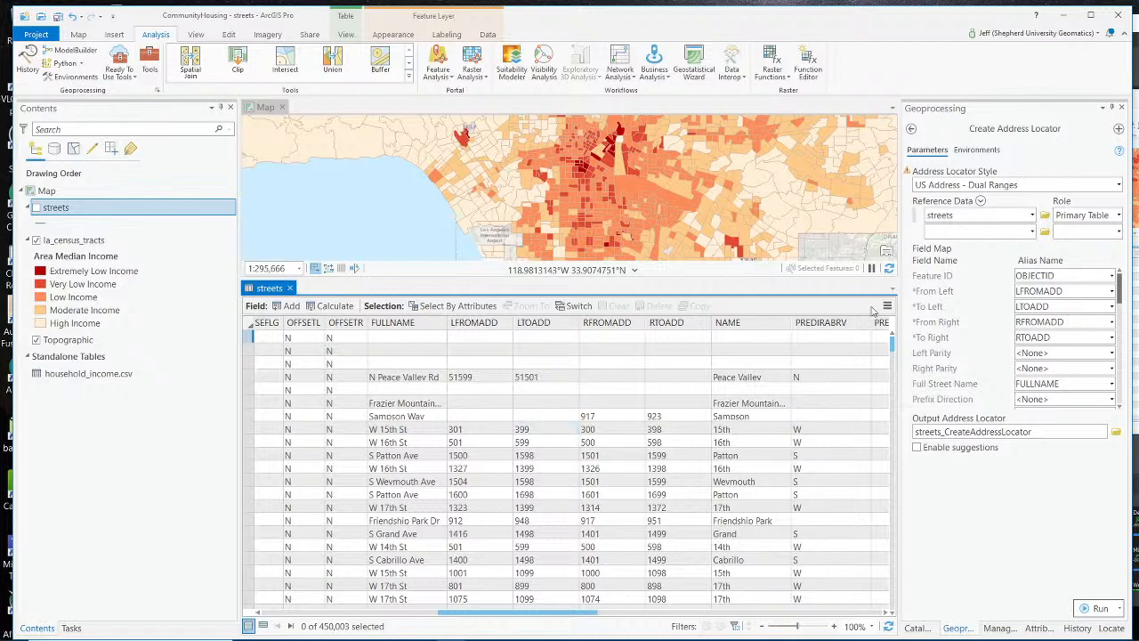
pyautogui.click(289, 288)
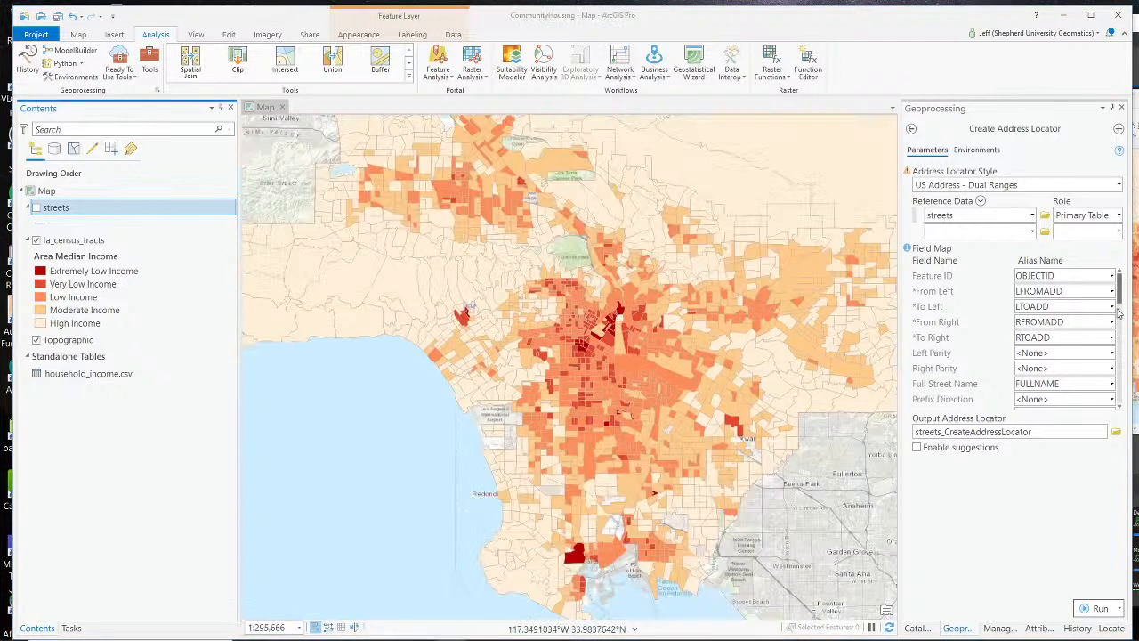
pyautogui.scroll(-2, 1119, 312)
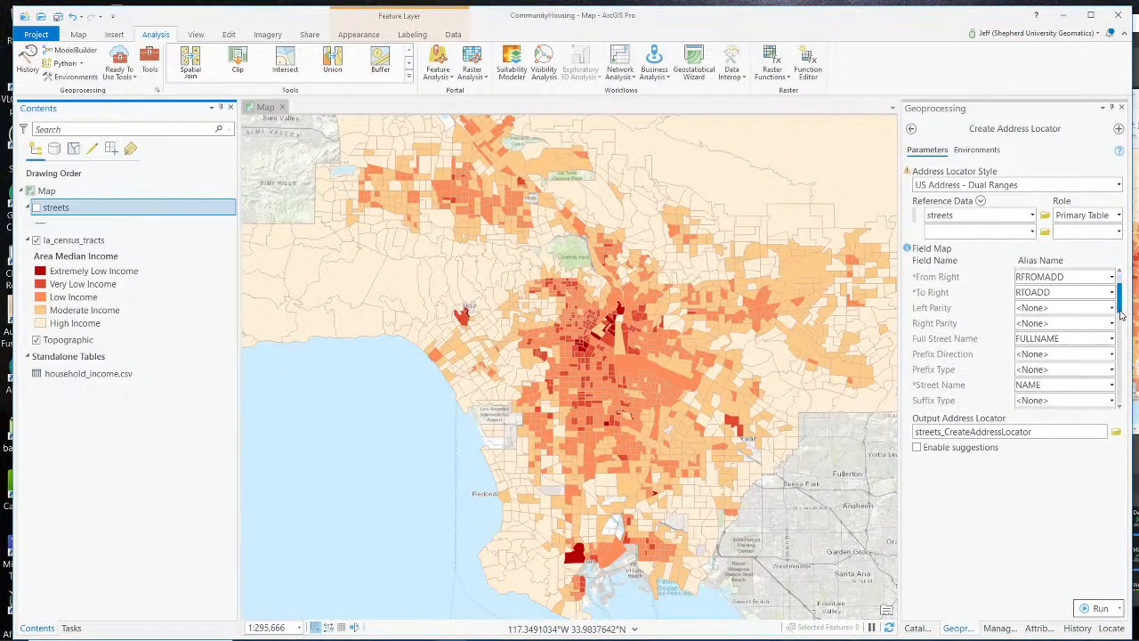
pyautogui.moveTo(1120, 313); pyautogui.dragTo(1119, 328)
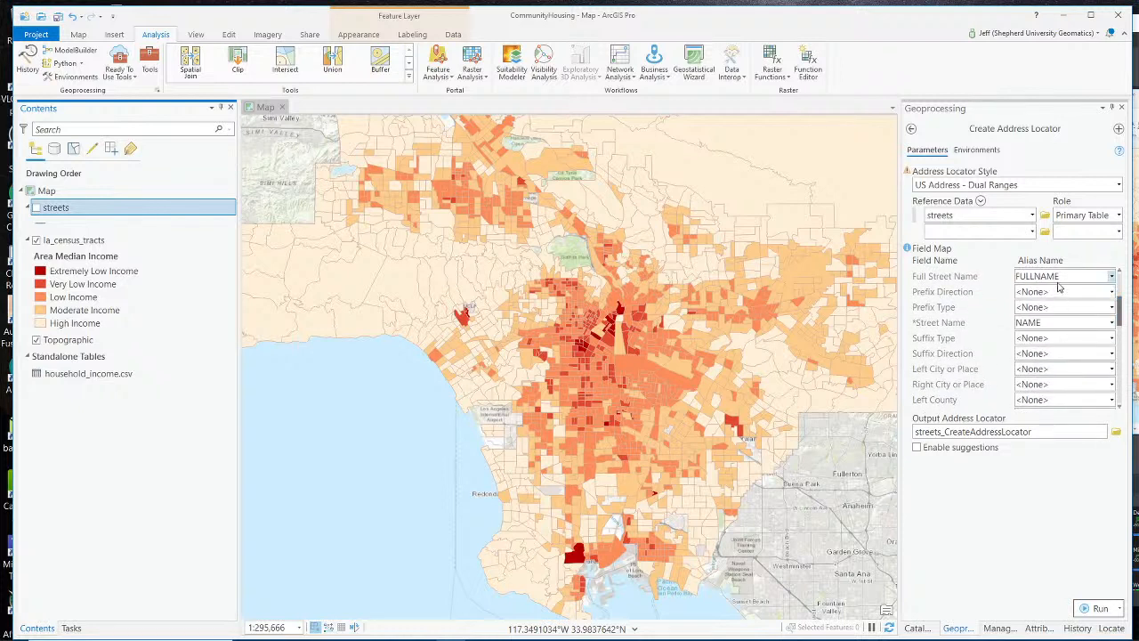
pyautogui.moveTo(1119, 324); pyautogui.dragTo(1116, 378)
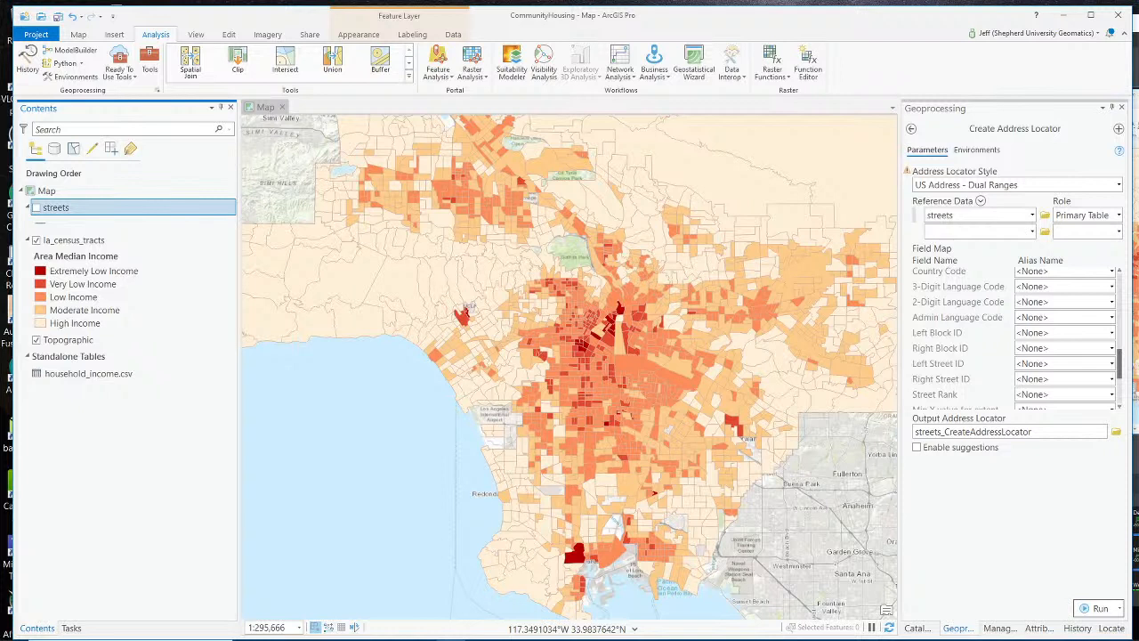
pyautogui.moveTo(1120, 365); pyautogui.dragTo(1120, 305)
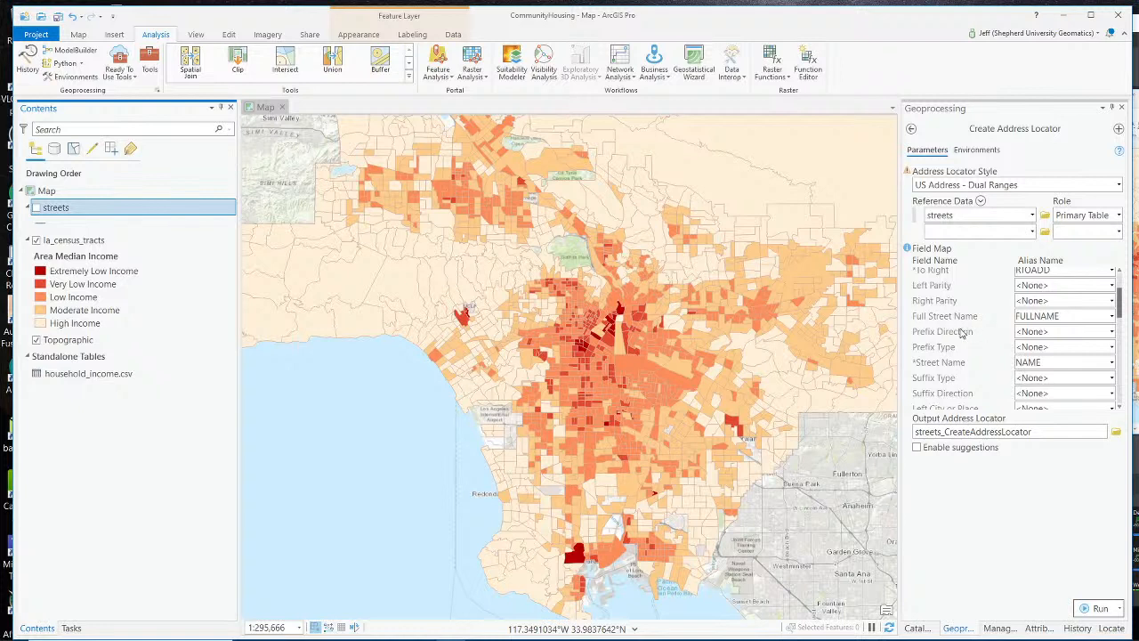
# Step: Map the locator's Prefix Direction field to PREDIRABRV and its Prefix Type field to PRETYPABRV
pyautogui.click(1110, 334)
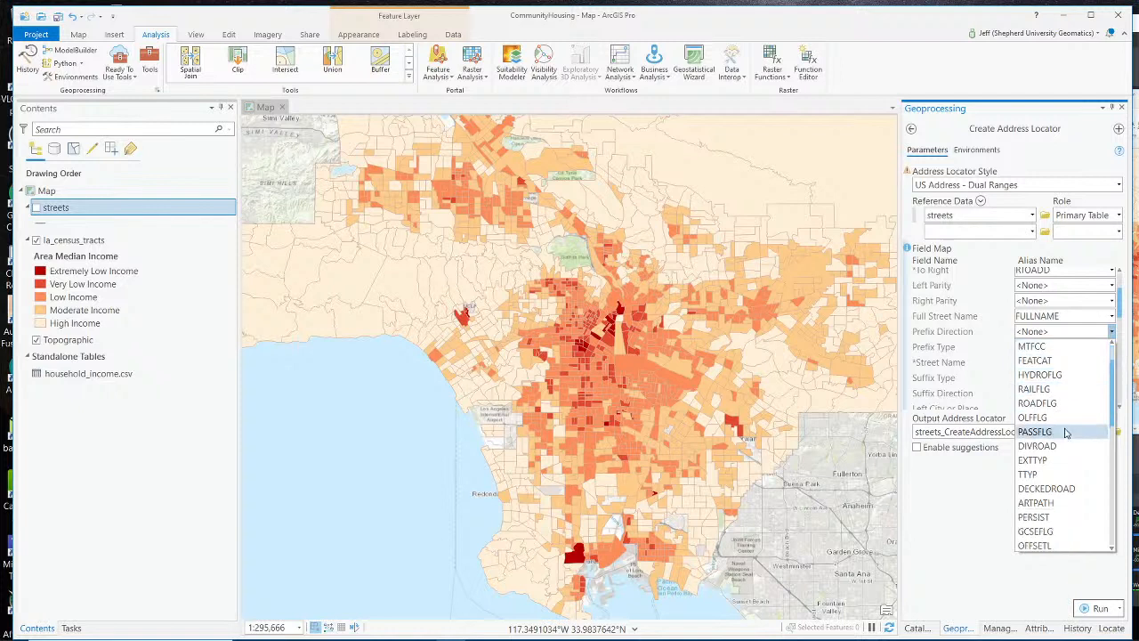
pyautogui.scroll(-3, 1066, 432)
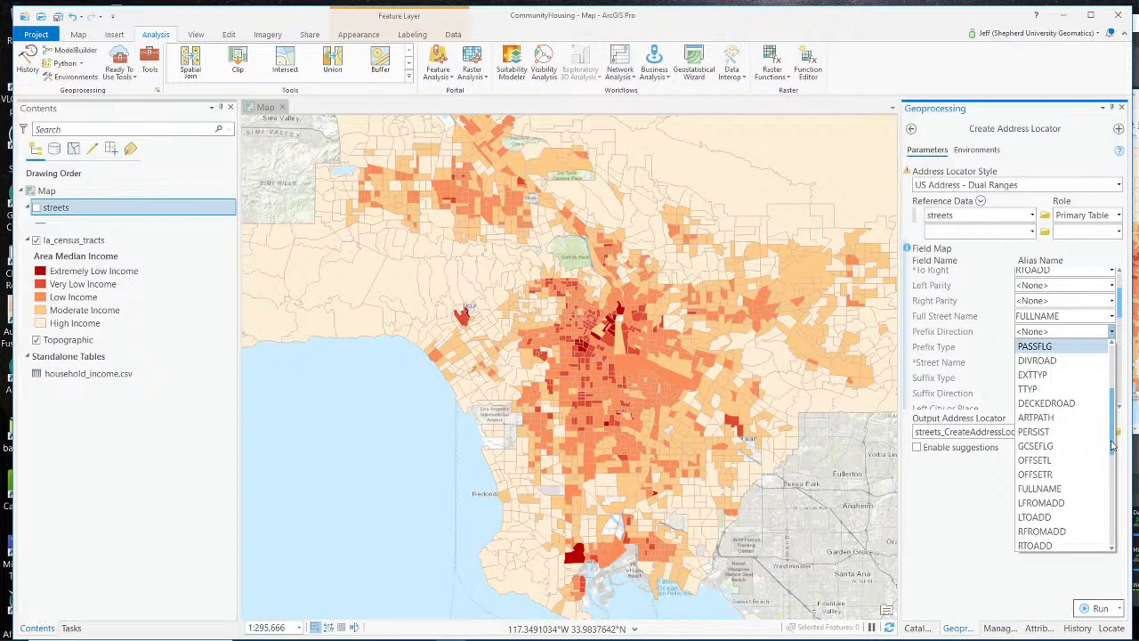
pyautogui.moveTo(1113, 433); pyautogui.dragTo(1112, 473)
pyautogui.click(1074, 460)
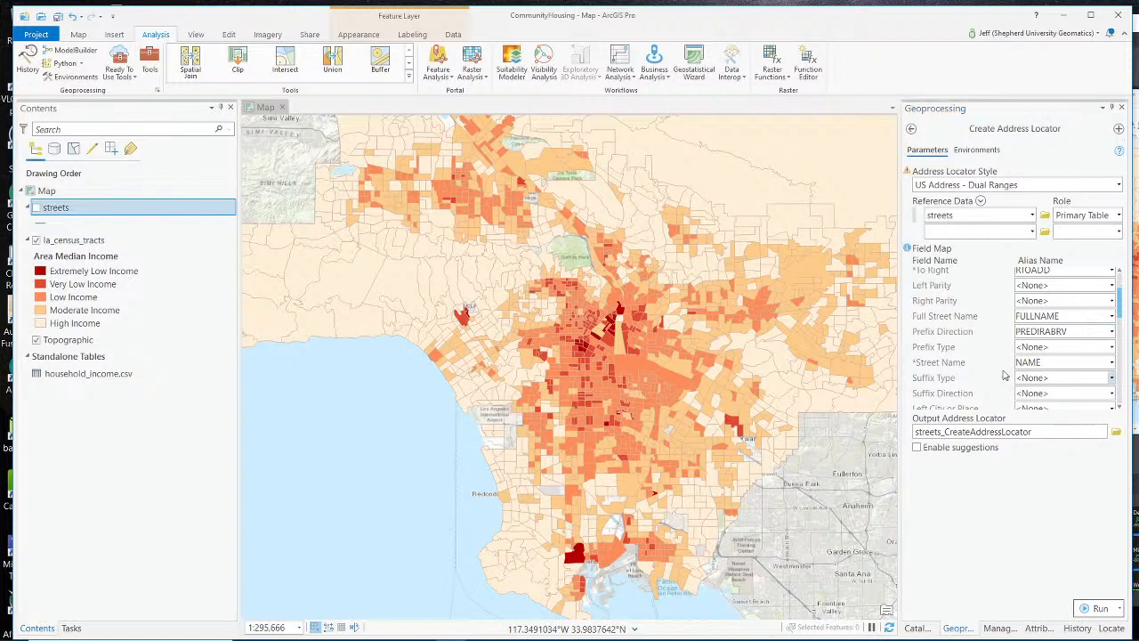
pyautogui.click(1112, 348)
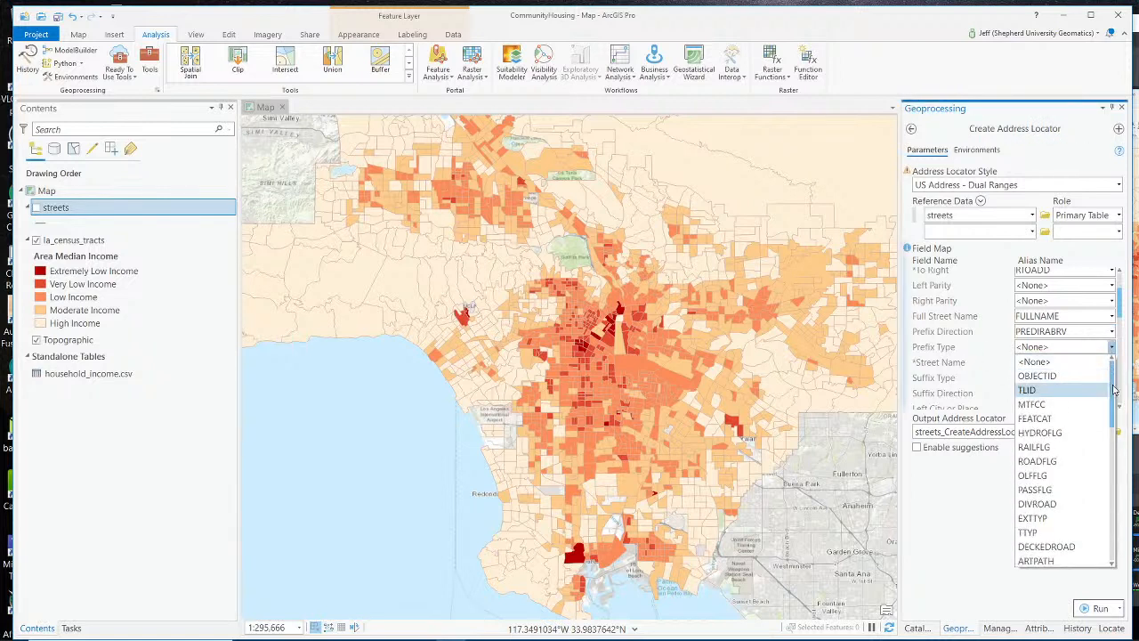
pyautogui.moveTo(1115, 390); pyautogui.dragTo(1118, 480)
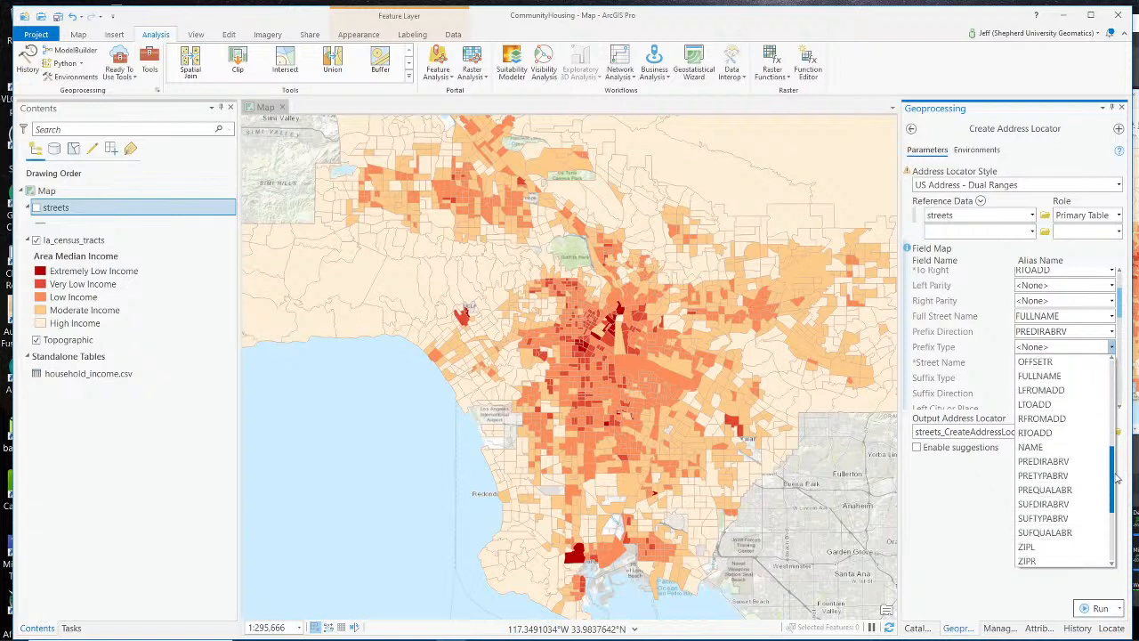
pyautogui.click(1055, 480)
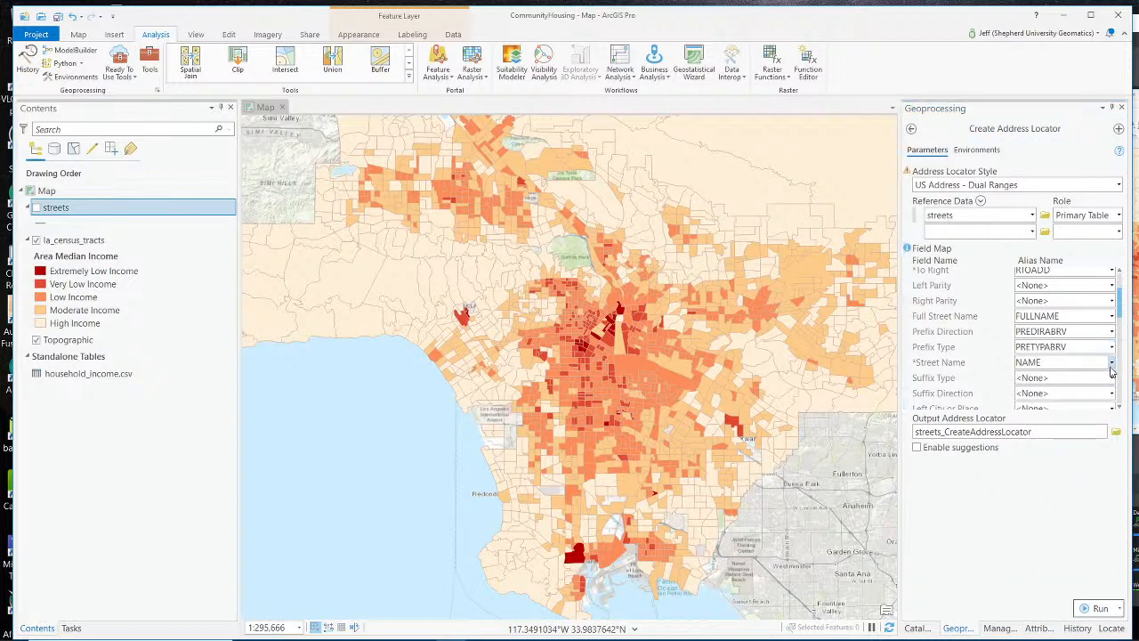
# Step: Map the locator's Suffix Type field to SUFTYPABRV and its Suffix Direction field to SUFDIRABRV
pyautogui.moveTo(1120, 307); pyautogui.dragTo(1119, 332)
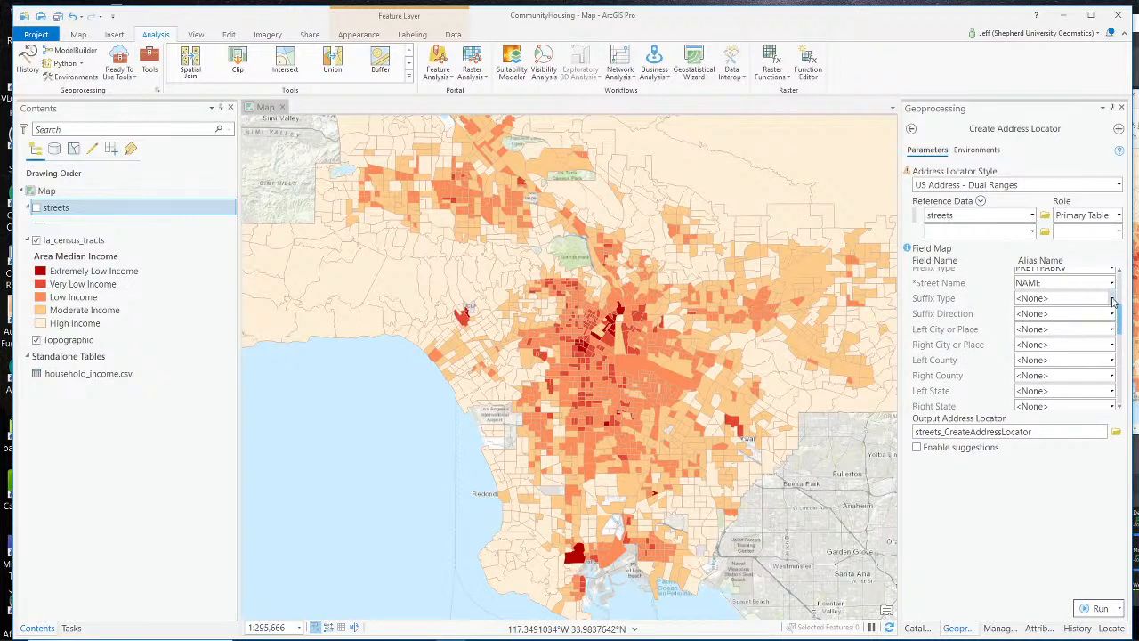
pyautogui.click(1112, 299)
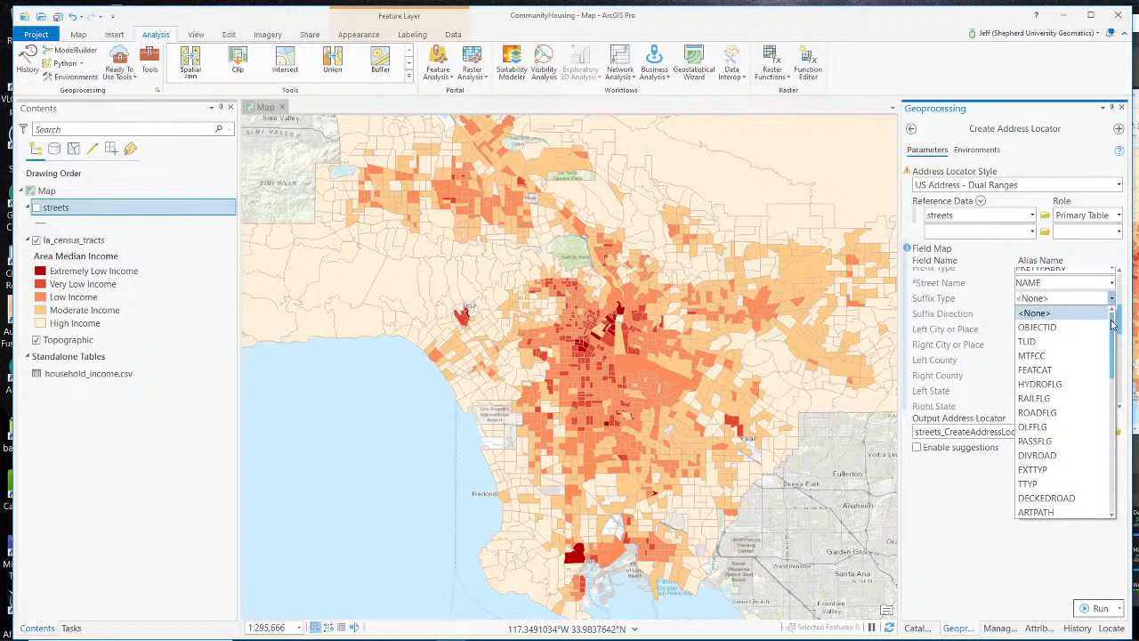
pyautogui.moveTo(1112, 326); pyautogui.dragTo(1119, 411)
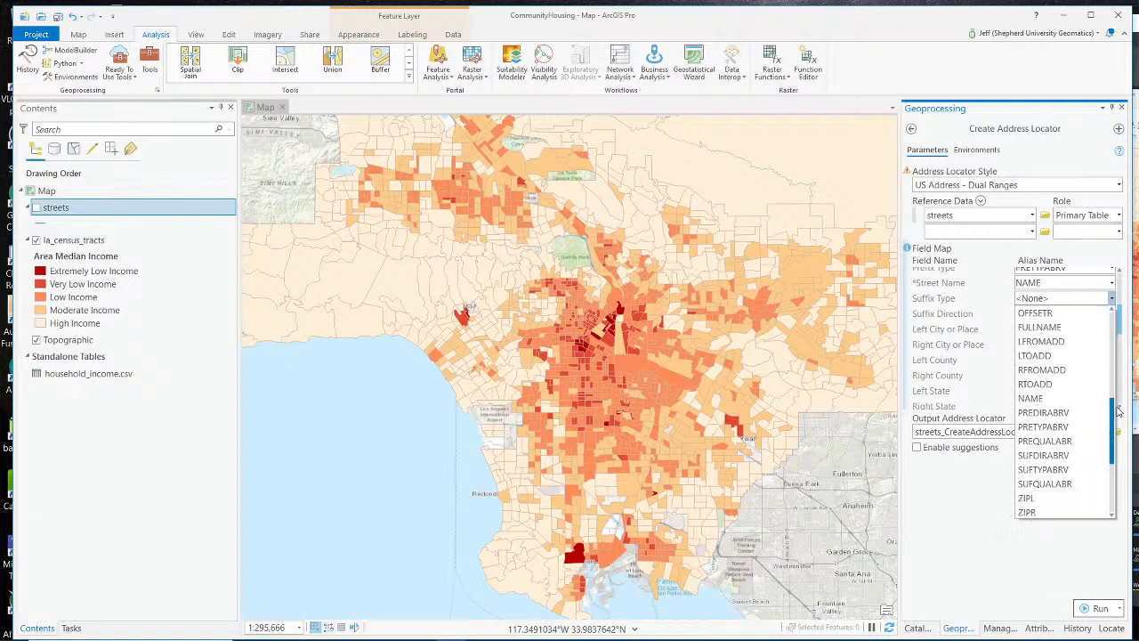
pyautogui.click(1063, 469)
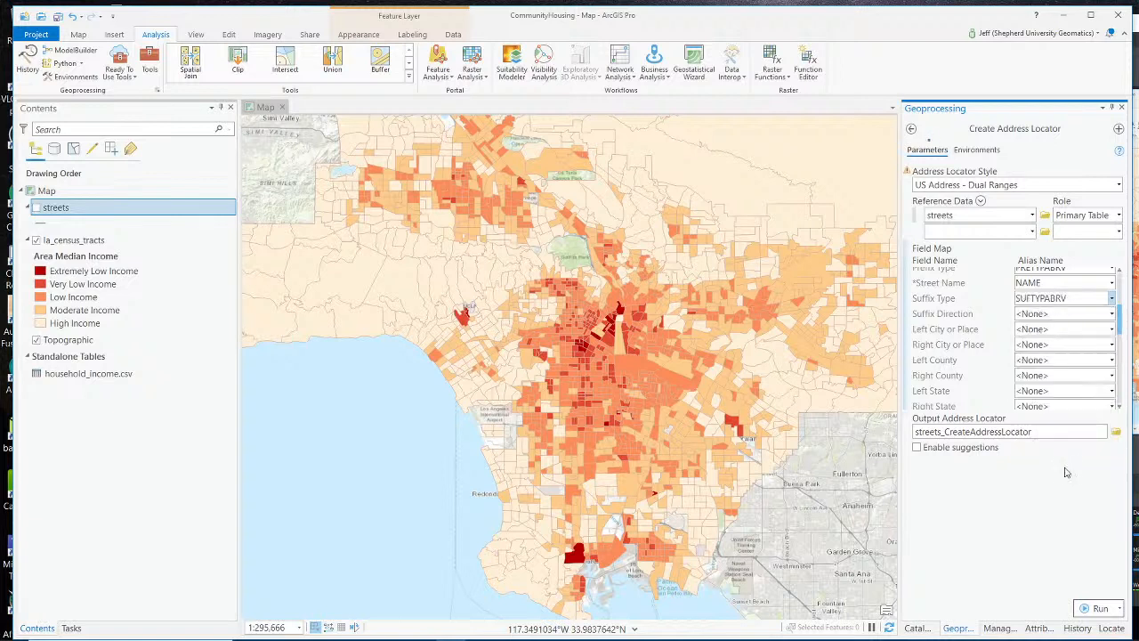
pyautogui.click(1110, 314)
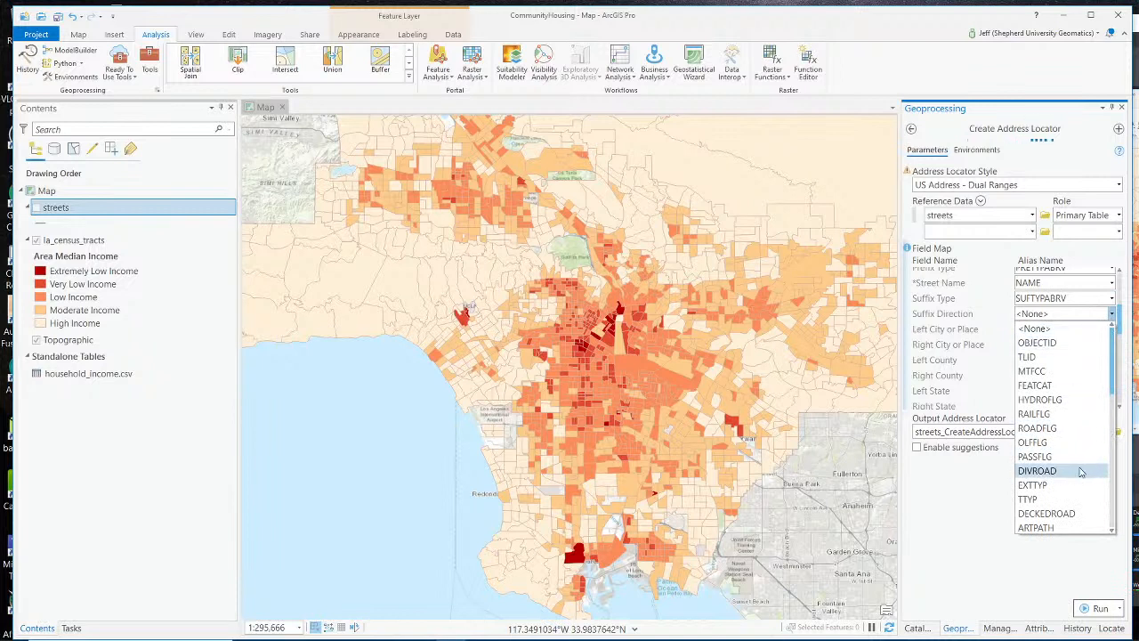
pyautogui.click(1113, 380)
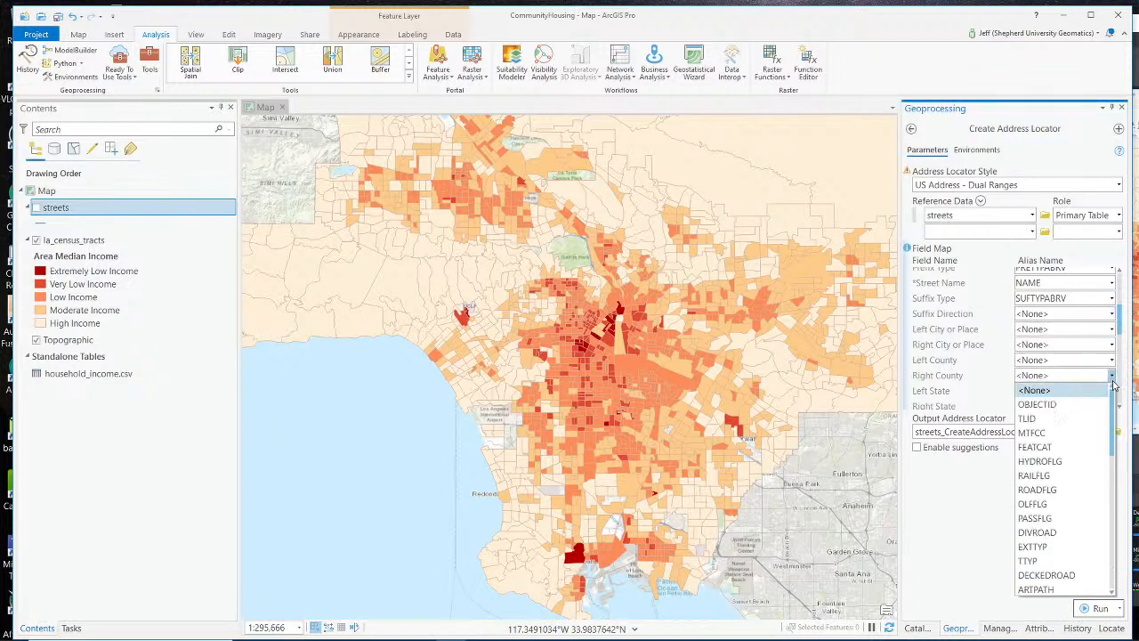
pyautogui.click(1116, 315)
pyautogui.click(1111, 314)
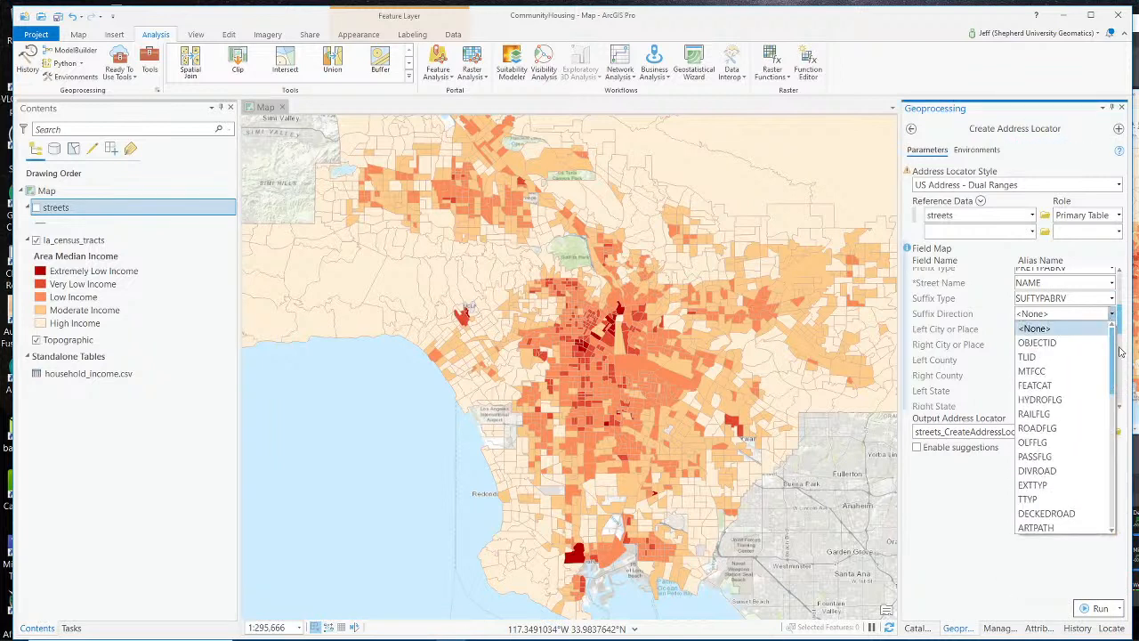
pyautogui.moveTo(1115, 353); pyautogui.dragTo(1113, 464)
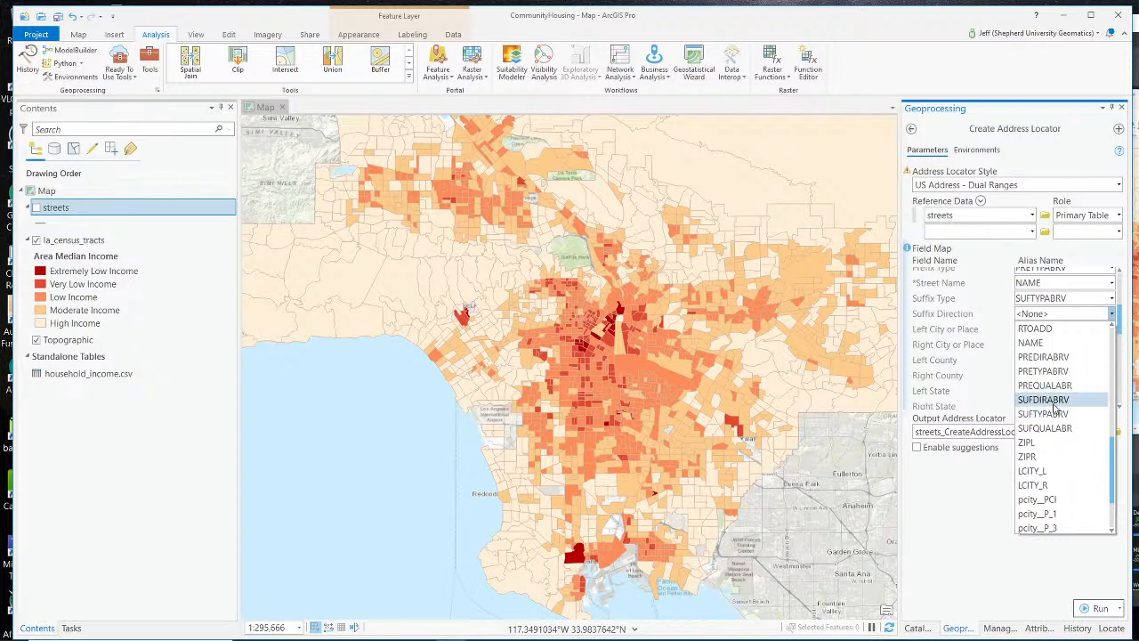
pyautogui.click(1055, 401)
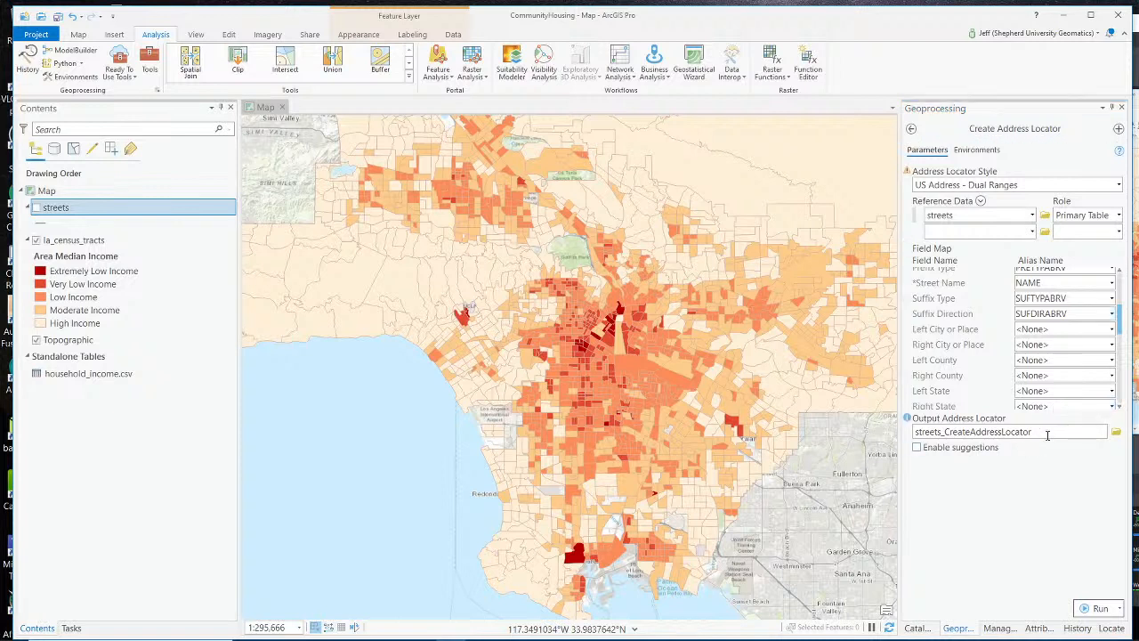
# Step: Name the output locator Housing_Address_Locator in the CommunityHousing folder and run the Create Address Locator tool
pyautogui.click(1117, 432)
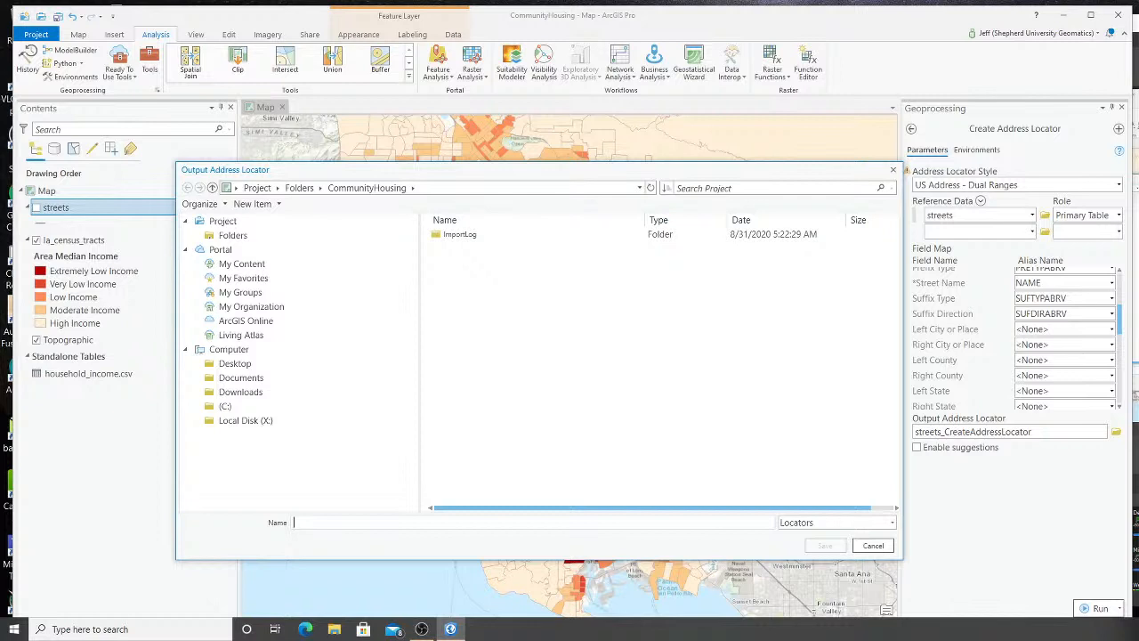
pyautogui.write('Housing_ad')
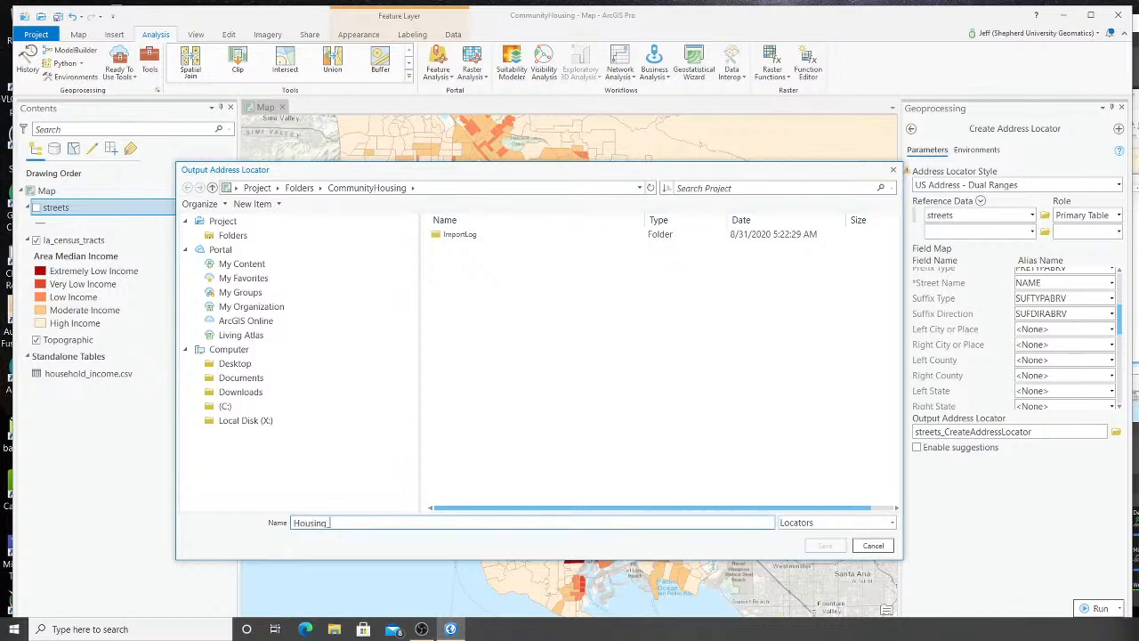
pyautogui.press('BackSpace')
pyautogui.press('BackSpace')
pyautogui.write('Address_loca')
pyautogui.press('BackSpace')
pyautogui.press('BackSpace')
pyautogui.write('Loc')
pyautogui.press('BackSpace')
pyautogui.press('BackSpace')
pyautogui.write('oca')
pyautogui.click(824, 545)
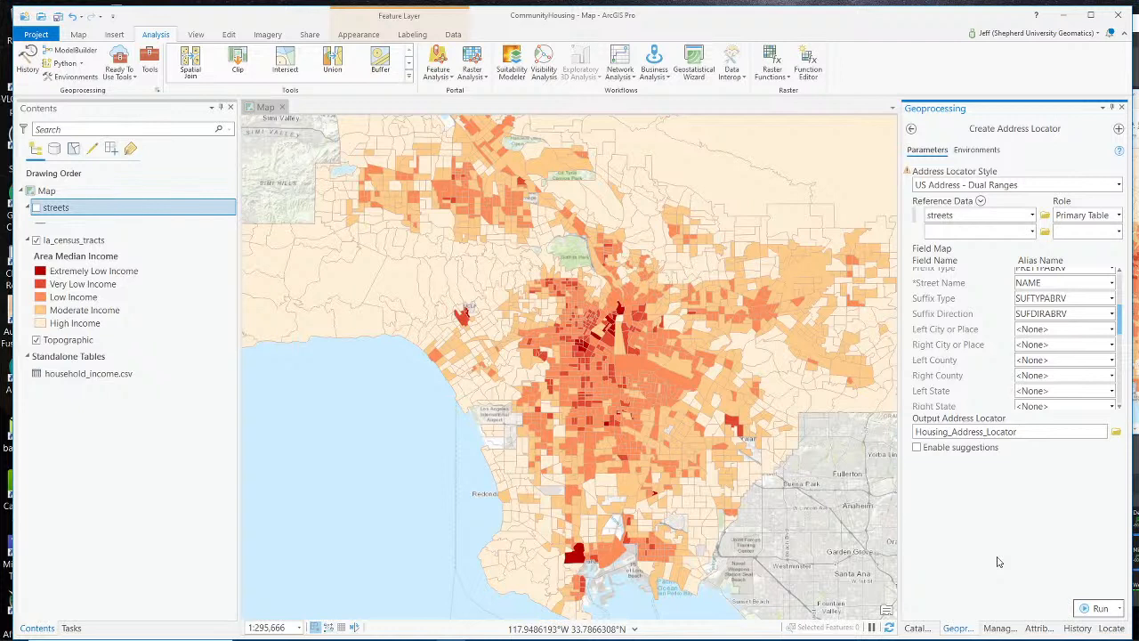
pyautogui.click(1098, 608)
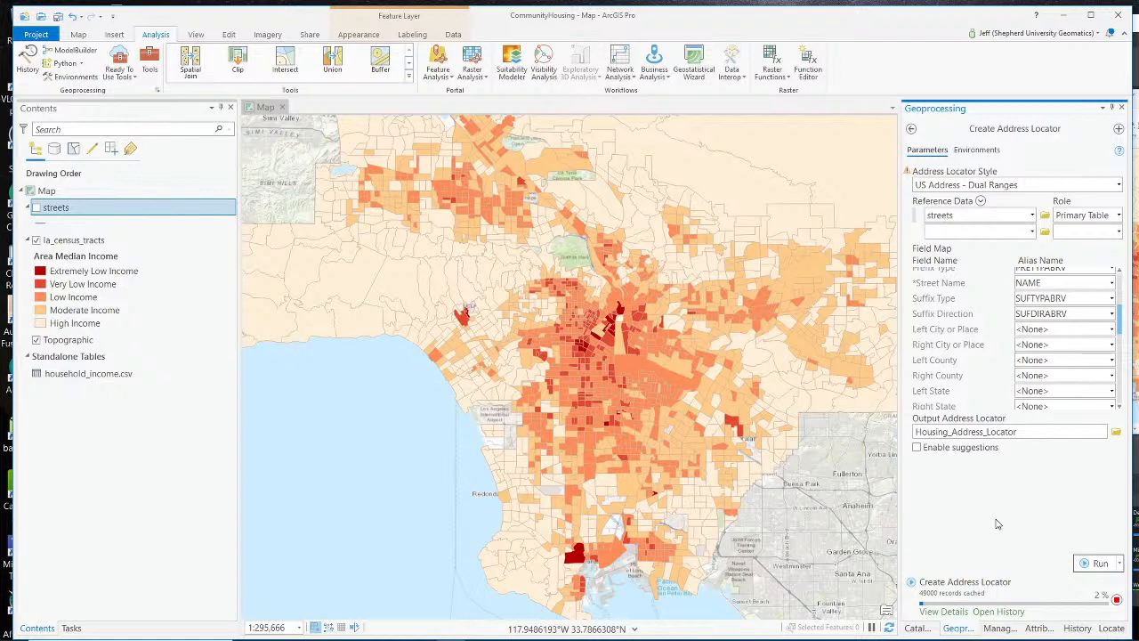
pyautogui.hotkey('alt', 'Tab')
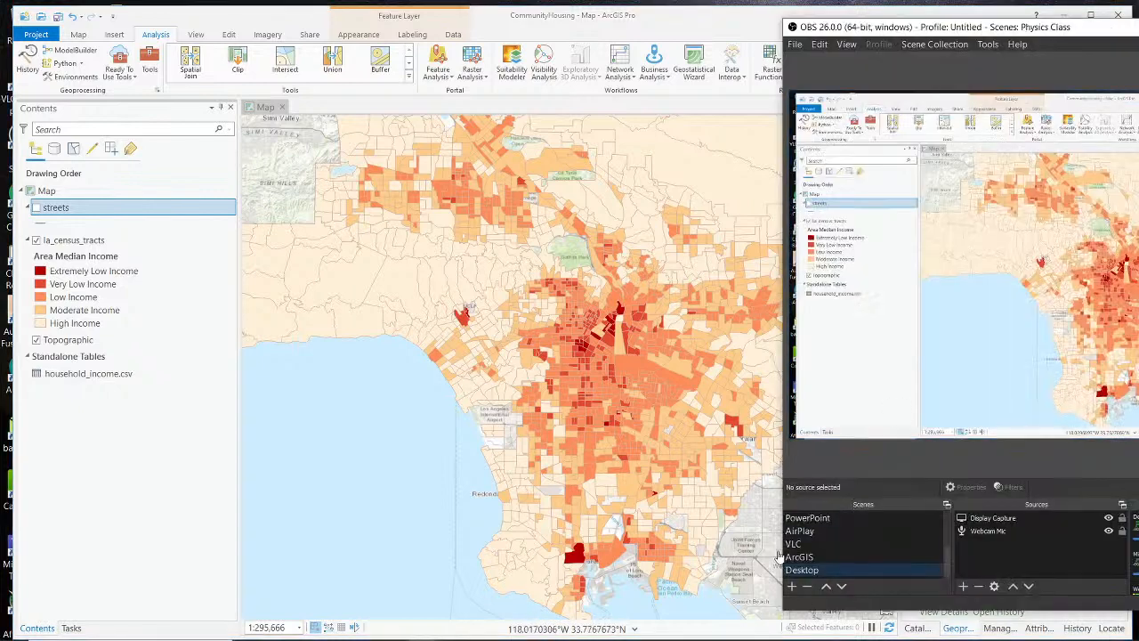
pyautogui.scroll(3, 833, 555)
pyautogui.click(833, 544)
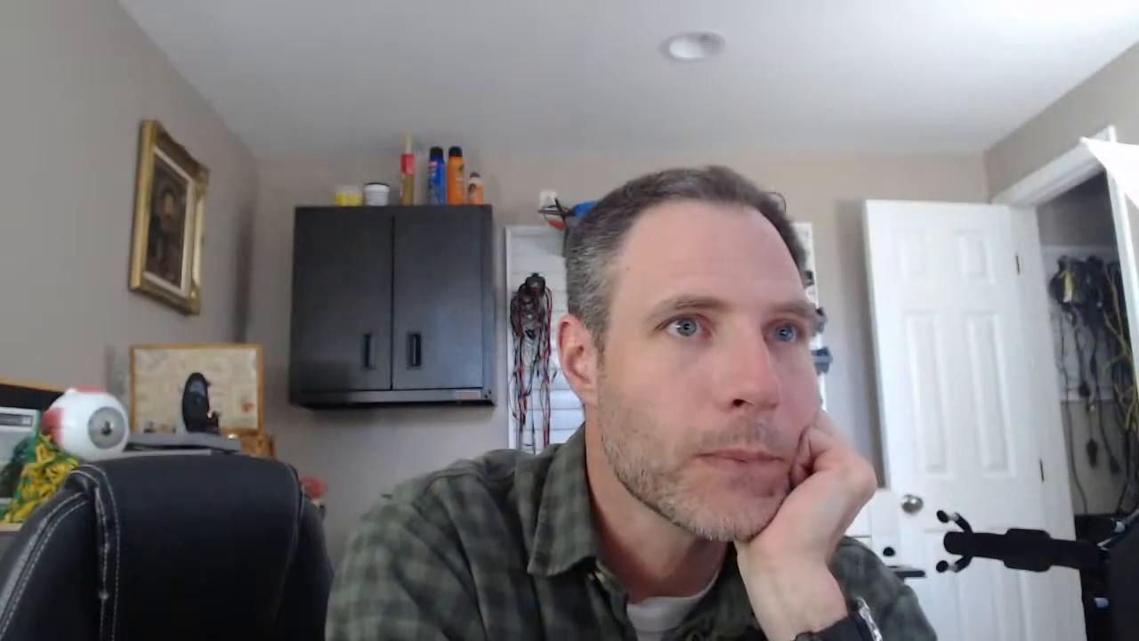
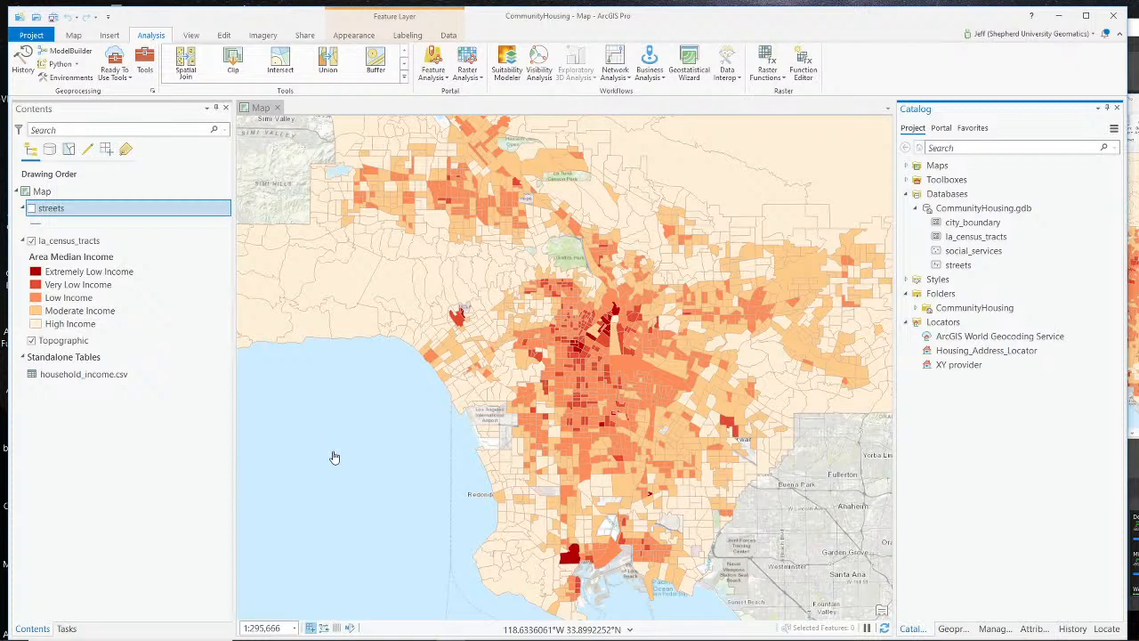
# Step: Add public_housing_sites.csv from the CommunityHousing project folder to the current map
pyautogui.click(934, 265)
pyautogui.doubleClick(928, 308)
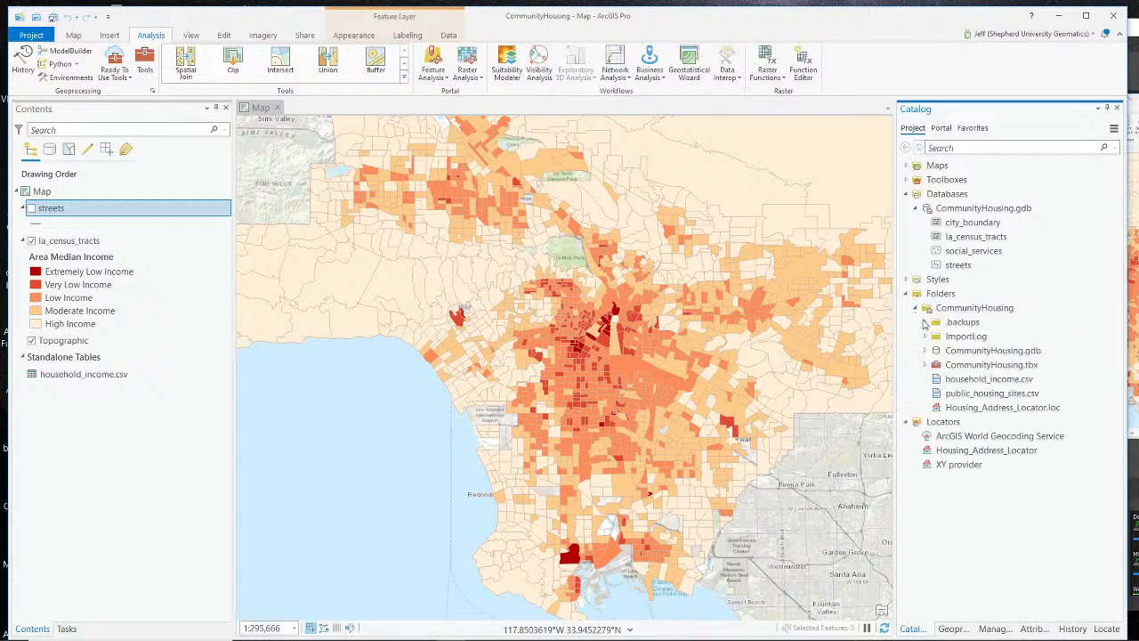
pyautogui.rightClick(948, 400)
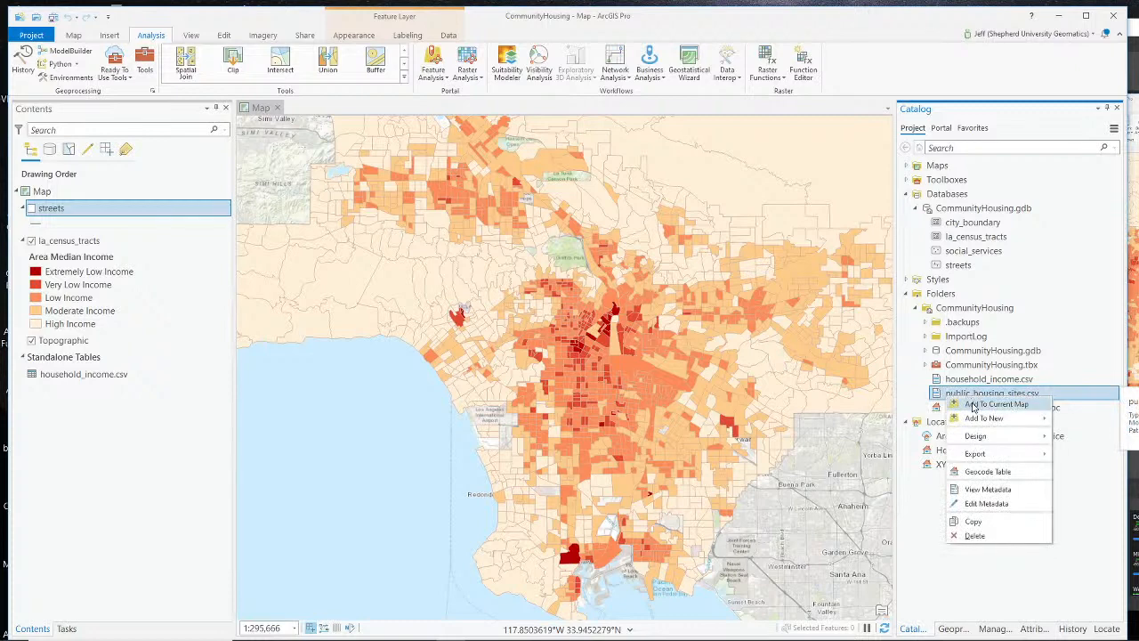
pyautogui.click(979, 411)
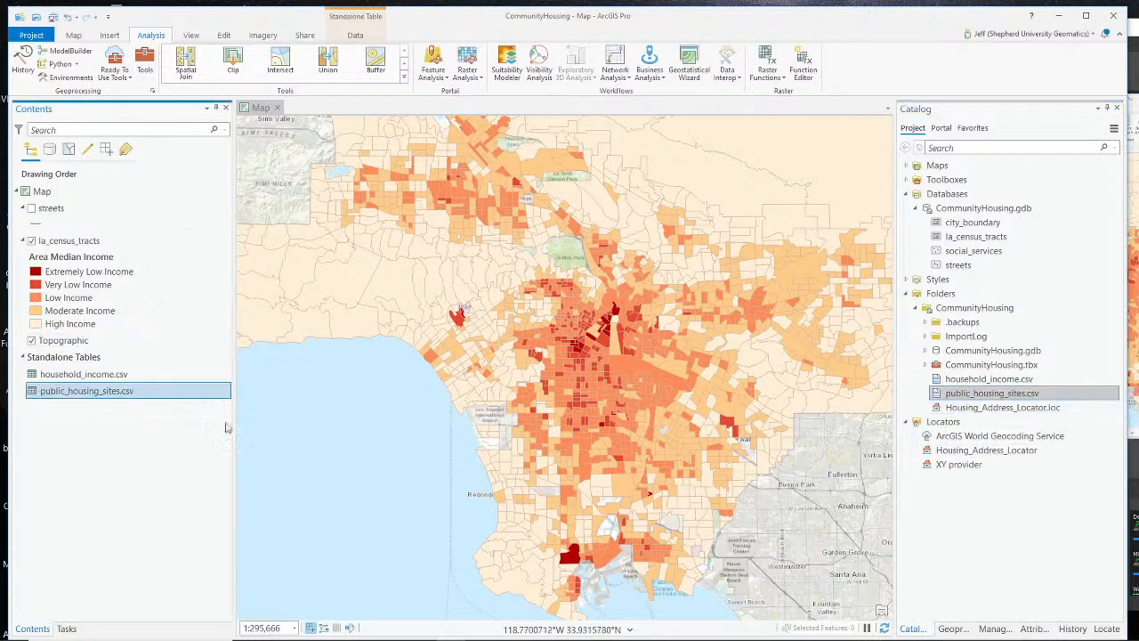
# Step: Open the public_housing_sites.csv table and examine its records and the address, city, state and ZIP fields
pyautogui.rightClick(104, 399)
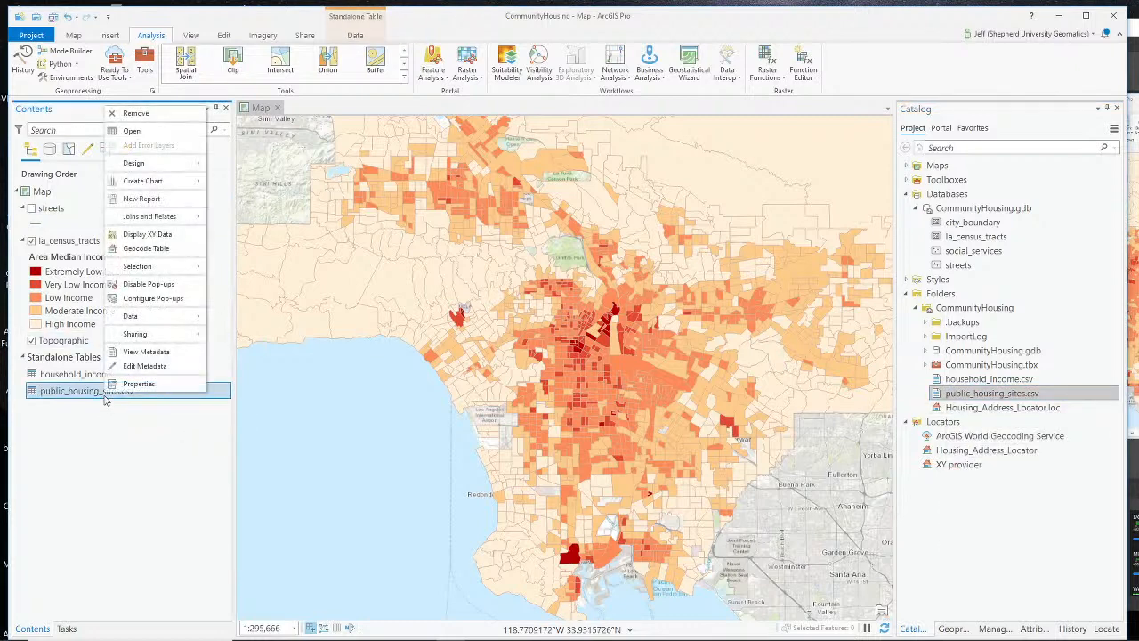
pyautogui.click(132, 131)
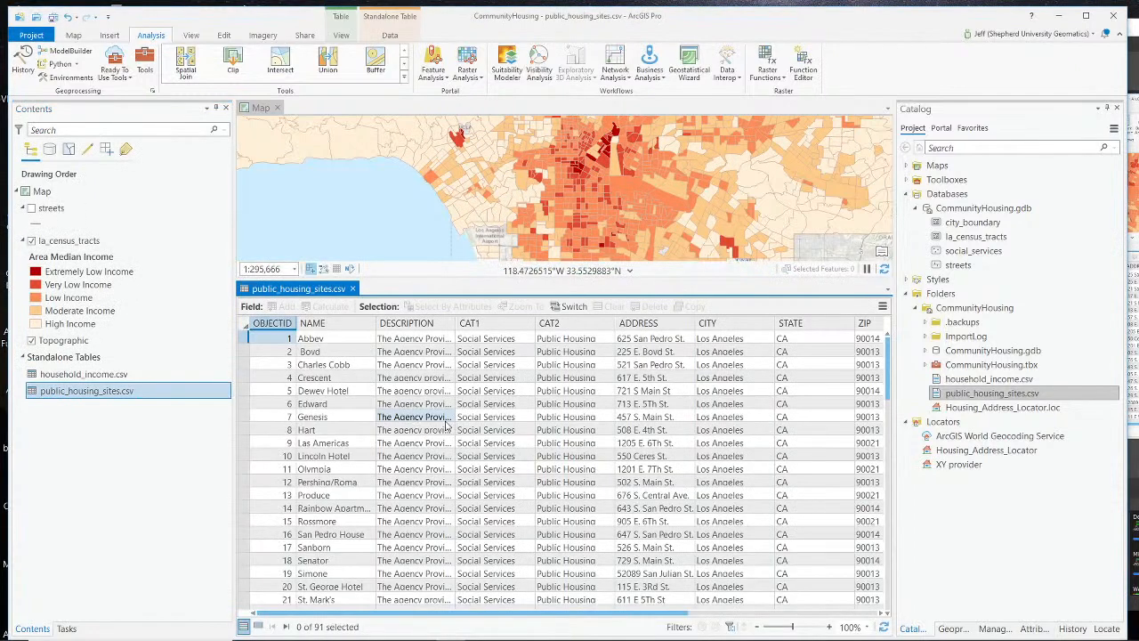
pyautogui.scroll(-10, 449, 427)
pyautogui.scroll(-13, 460, 493)
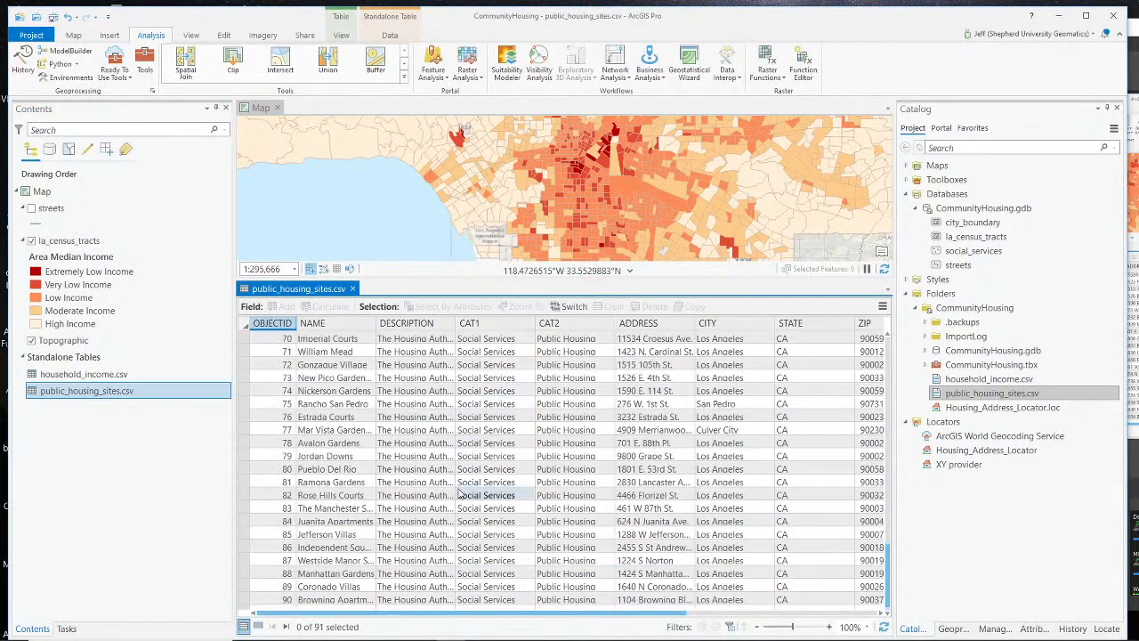
pyautogui.scroll(20, 446, 501)
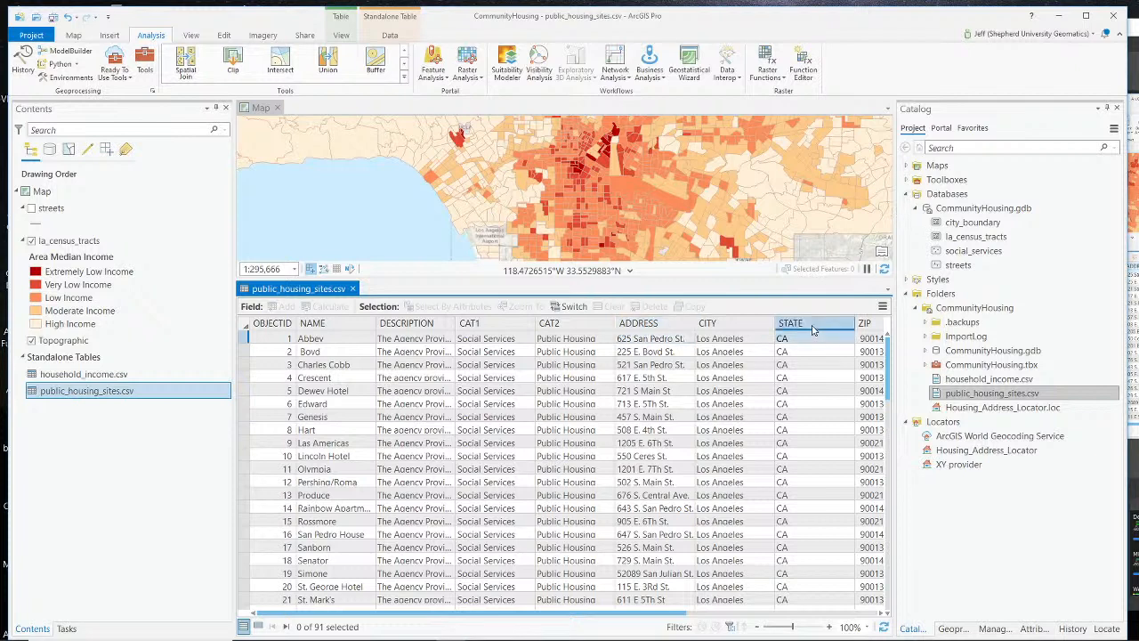
# Step: Examine the ZIP and UNITS fields in the public housing sites table
pyautogui.click(874, 326)
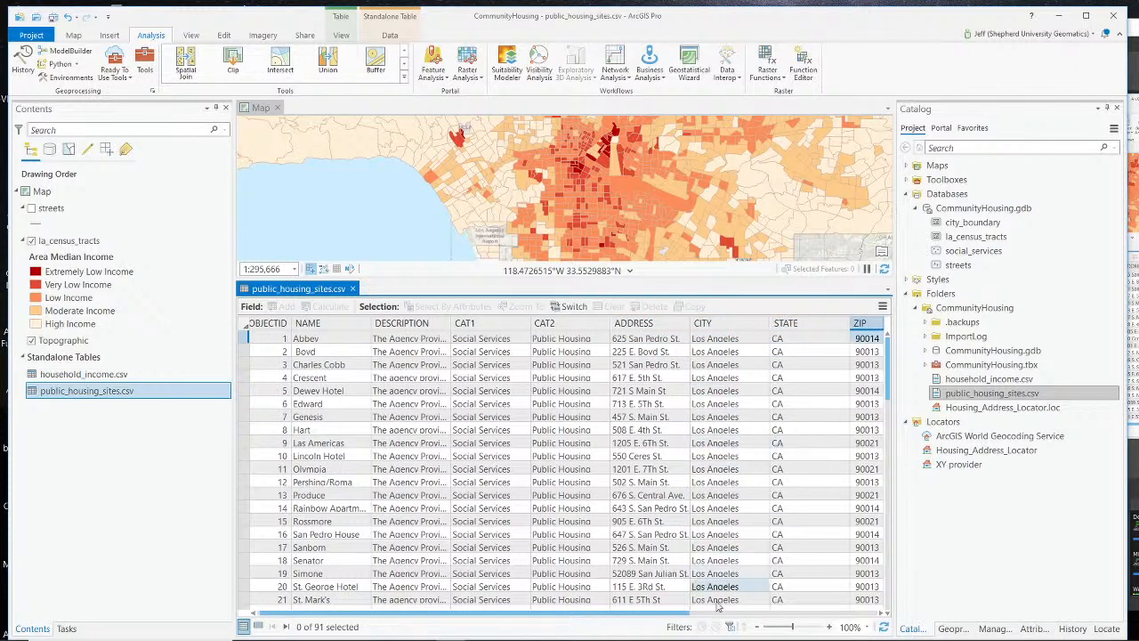
pyautogui.moveTo(684, 614); pyautogui.dragTo(755, 614)
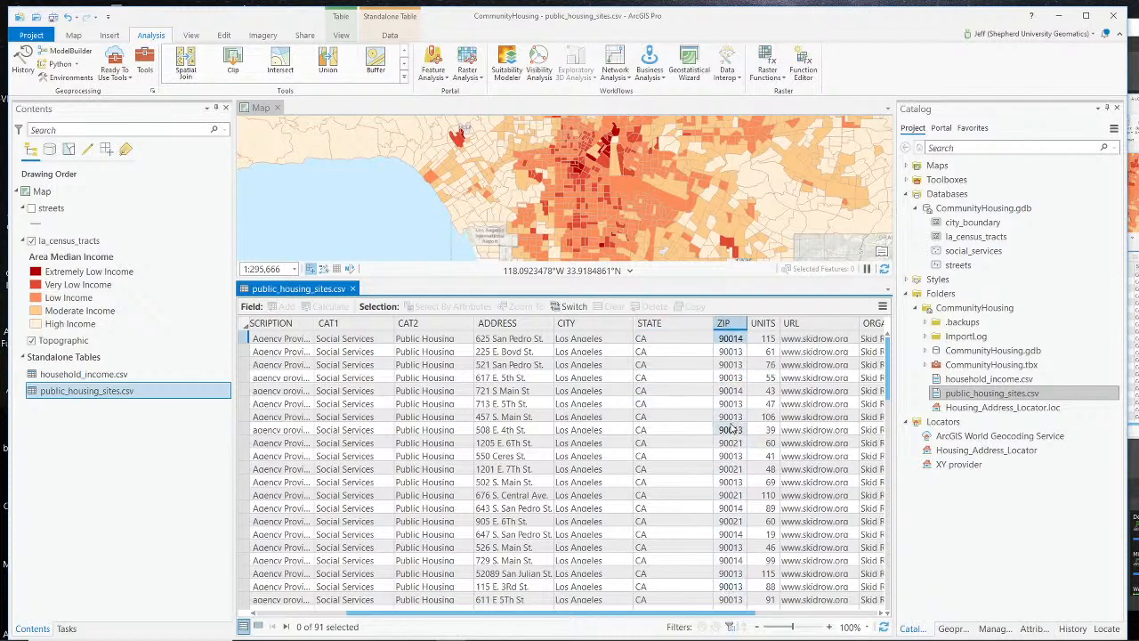
pyautogui.scroll(-2, 736, 437)
pyautogui.scroll(2, 737, 437)
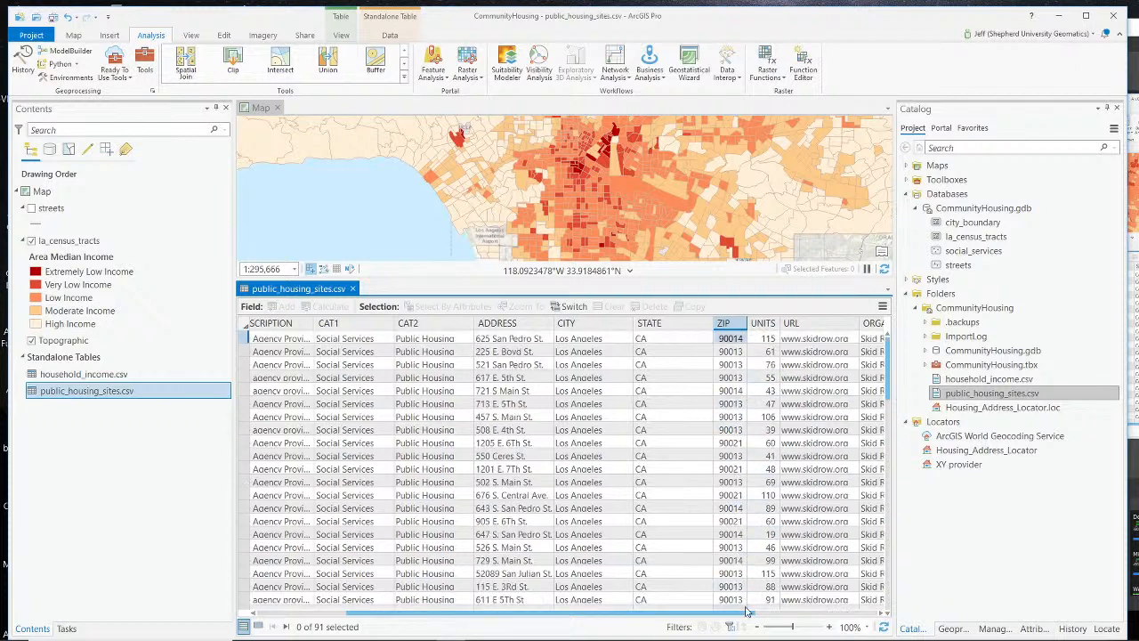
pyautogui.click(758, 324)
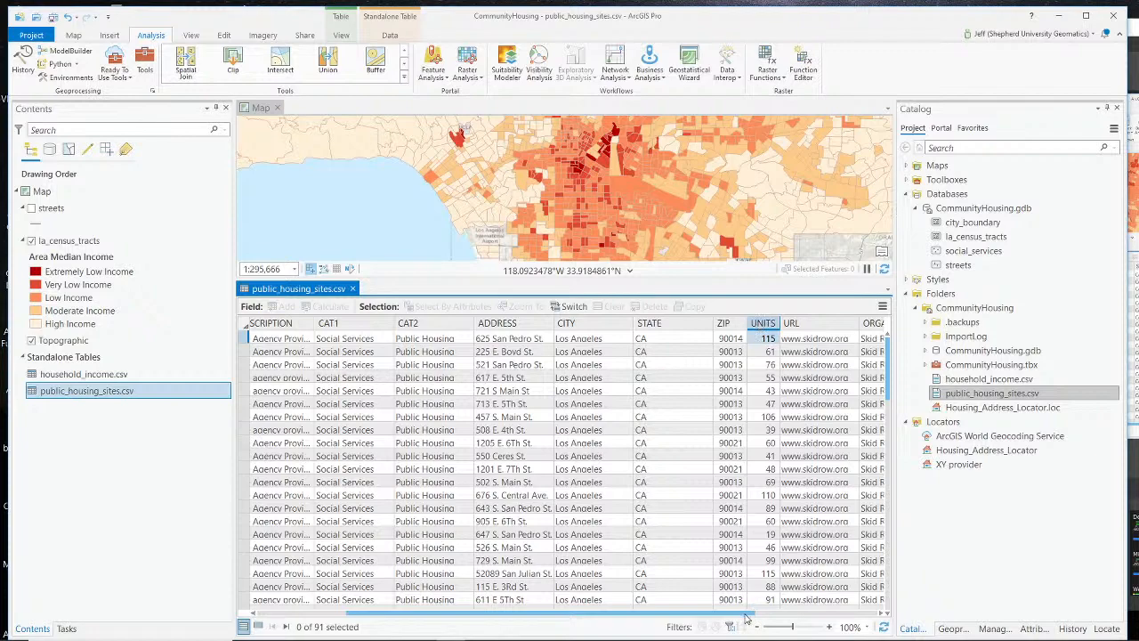
# Step: Widen the ORGANIZATION column in the public housing sites table and review the organizations listed across the records
pyautogui.moveTo(746, 615); pyautogui.dragTo(876, 619)
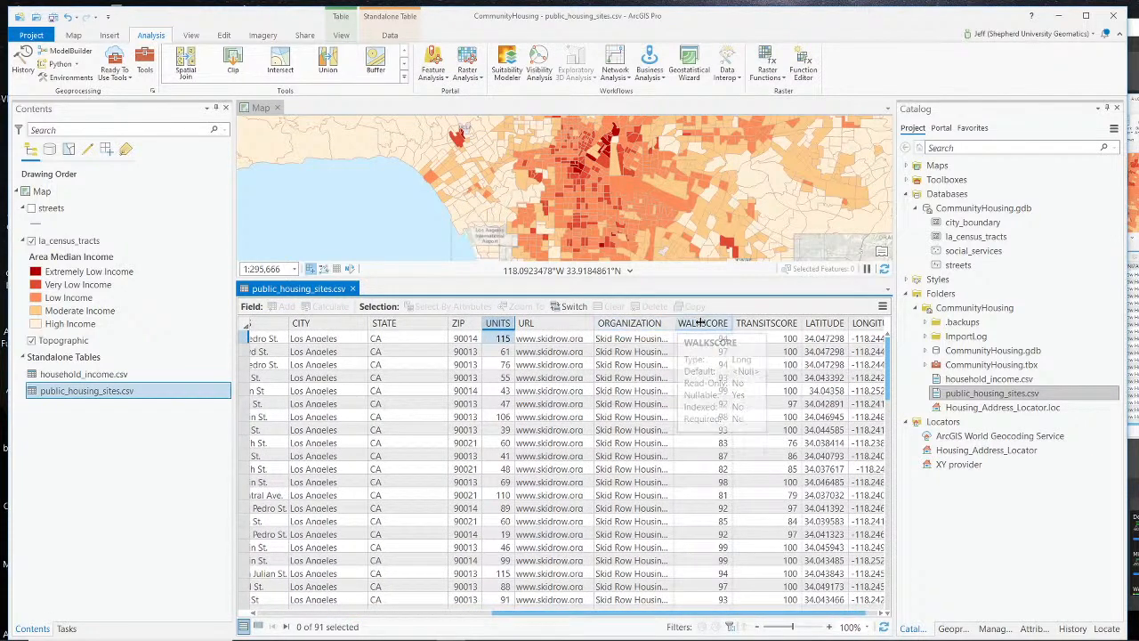
pyautogui.moveTo(674, 323); pyautogui.dragTo(765, 324)
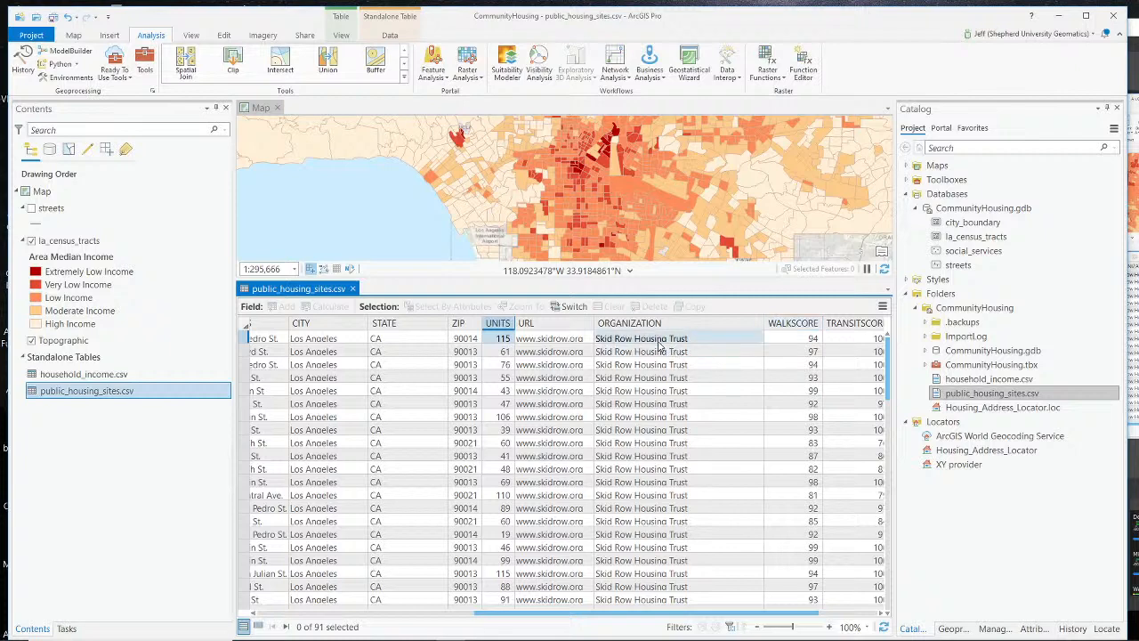
pyautogui.scroll(-3, 658, 378)
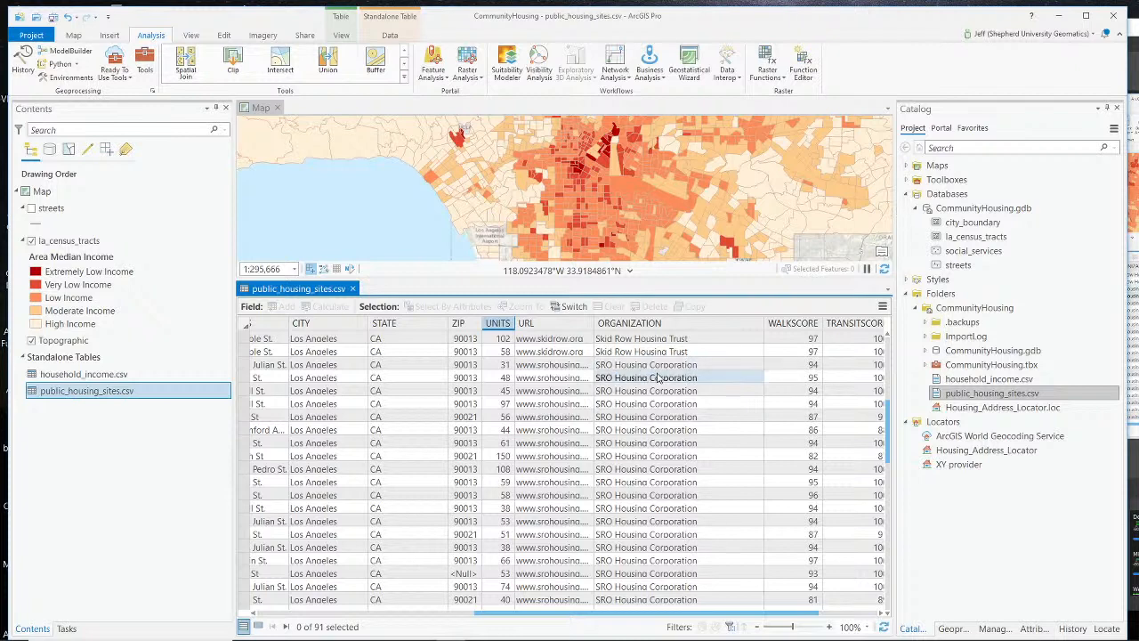
pyautogui.scroll(-5, 683, 378)
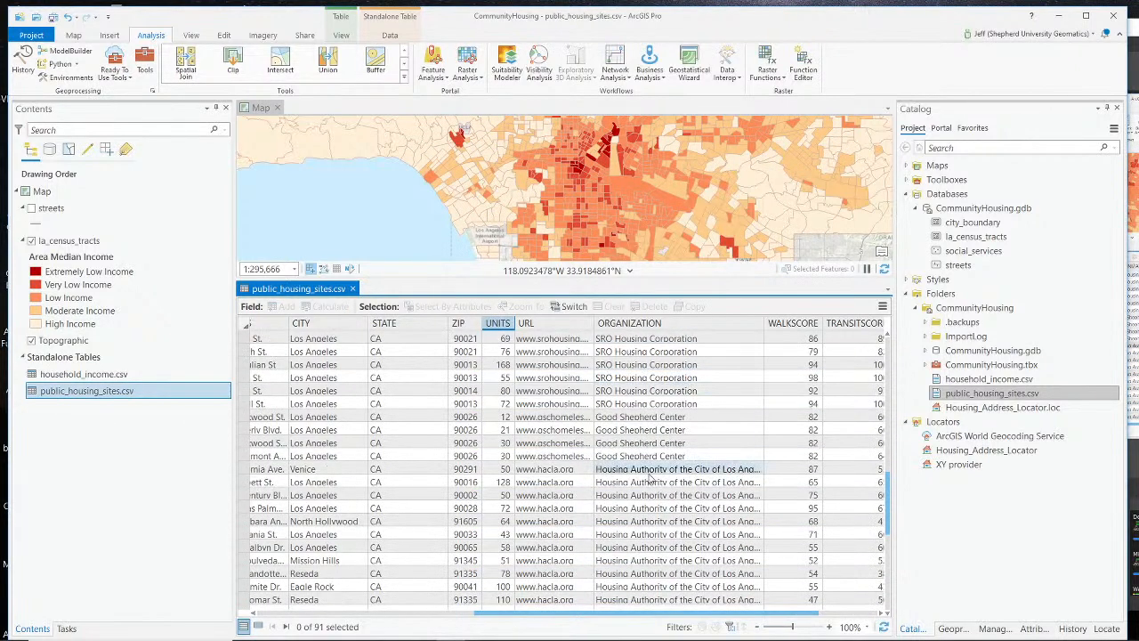
pyautogui.scroll(-2, 659, 442)
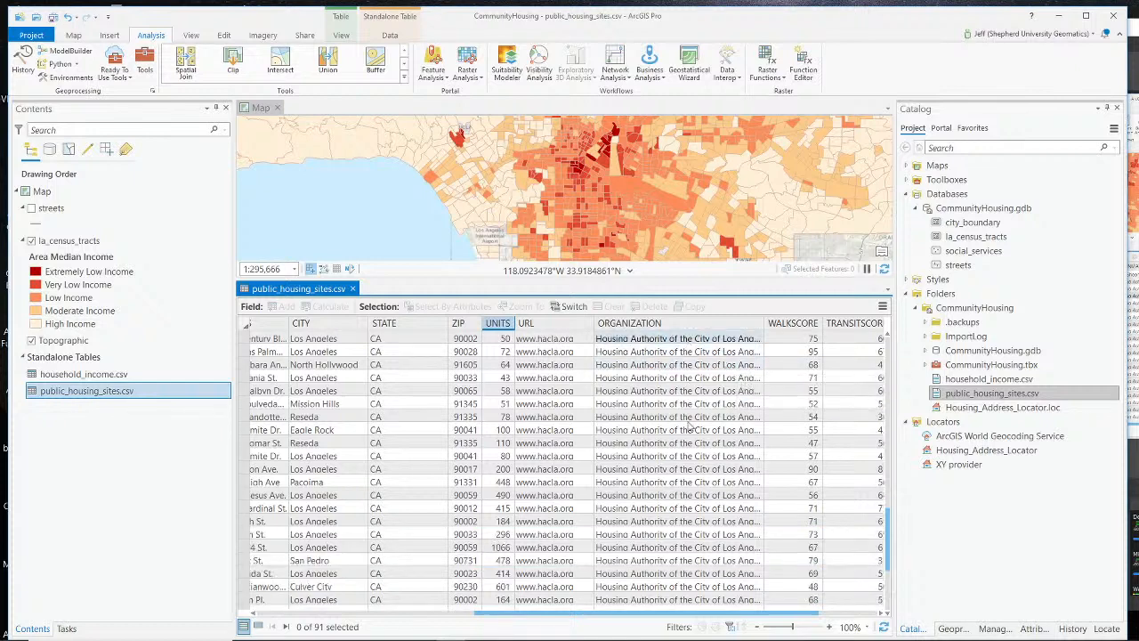
pyautogui.scroll(-6, 686, 436)
pyautogui.scroll(9, 681, 436)
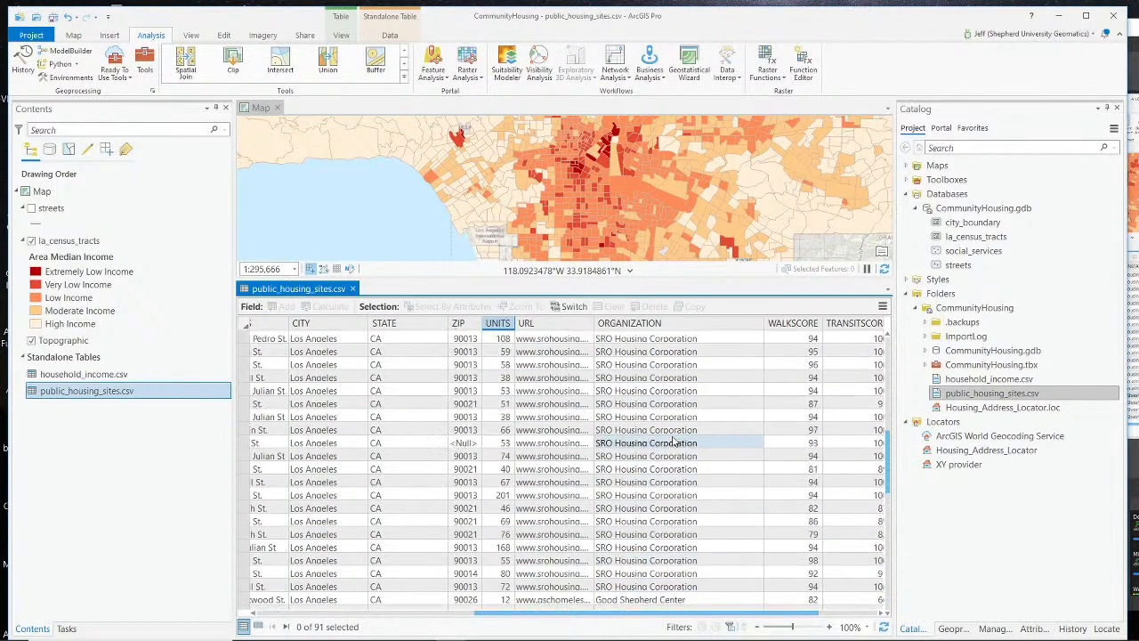
pyautogui.scroll(6, 674, 443)
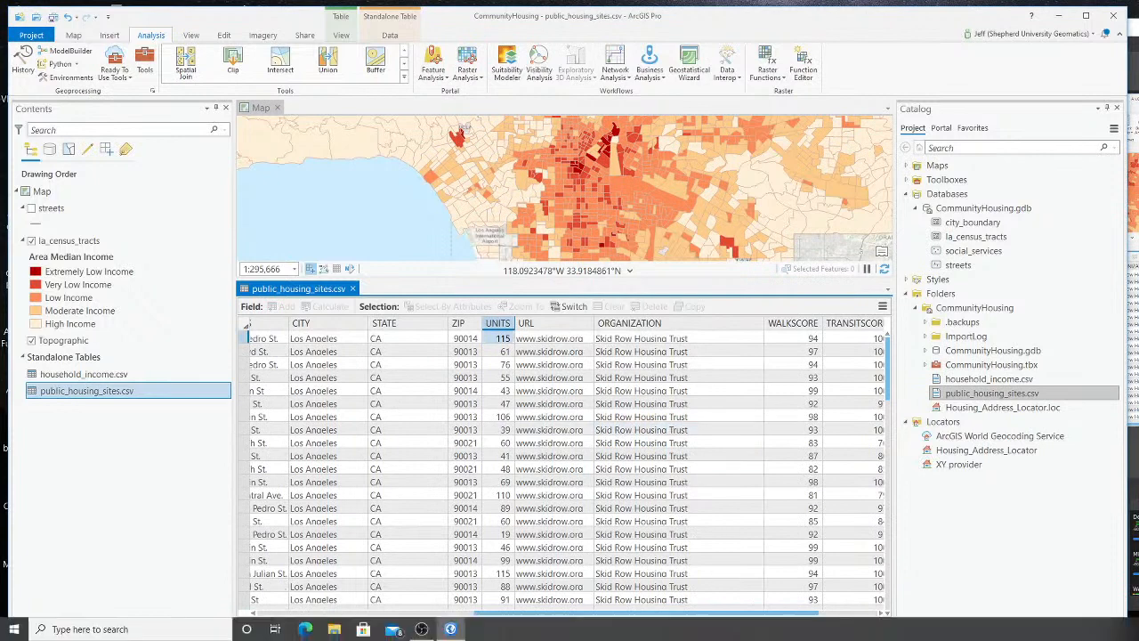
# Step: Check the WALKSCORE, TRANSITSCORE, LATITUDE and LONGITUDE fields, returning to the table's first columns
pyautogui.moveTo(746, 614); pyautogui.dragTo(832, 624)
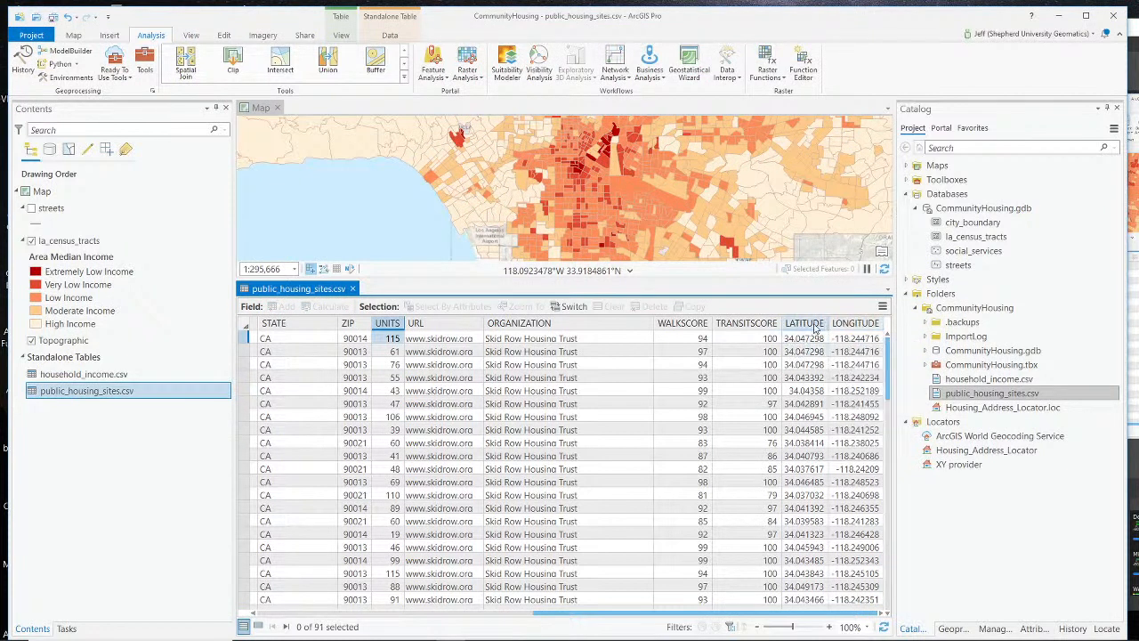
pyautogui.moveTo(703, 619)
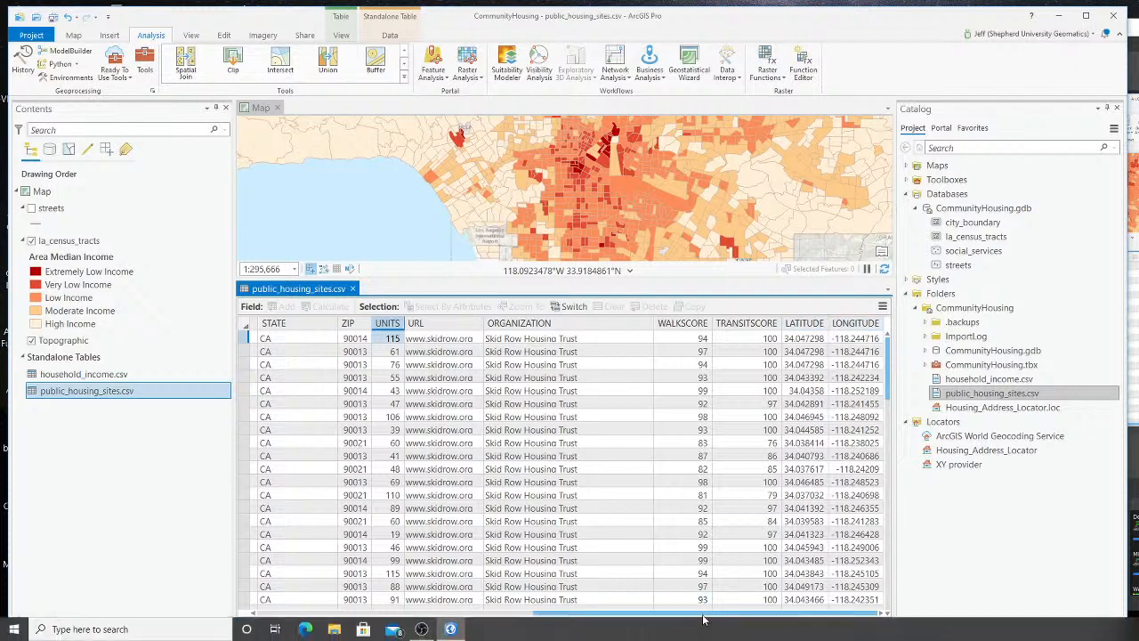
pyautogui.moveTo(703, 617); pyautogui.dragTo(410, 620)
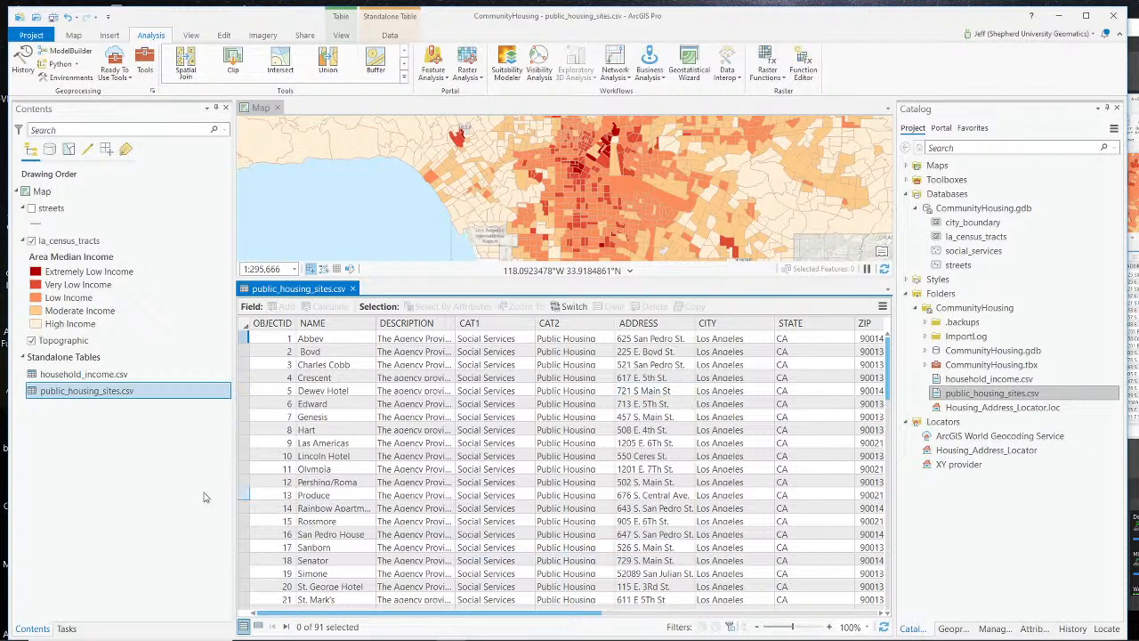
# Step: Open the Geocode Table tool for public_housing_sites.csv without the guided workflow and set Housing_Address_Locator as the input locator
pyautogui.rightClick(87, 400)
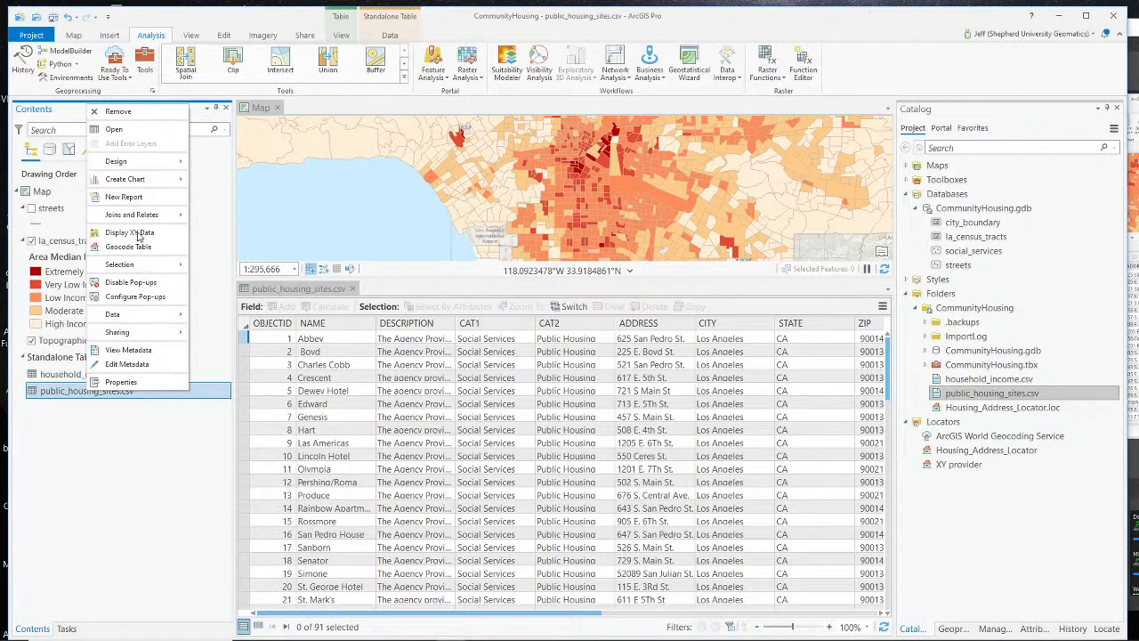
pyautogui.click(102, 395)
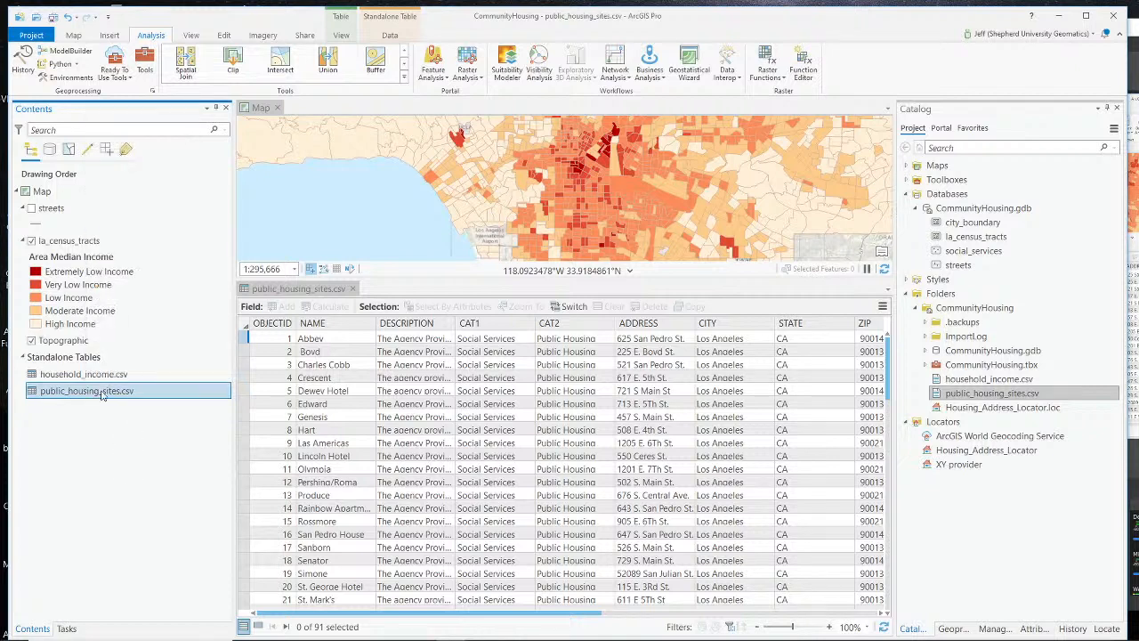
pyautogui.rightClick(103, 395)
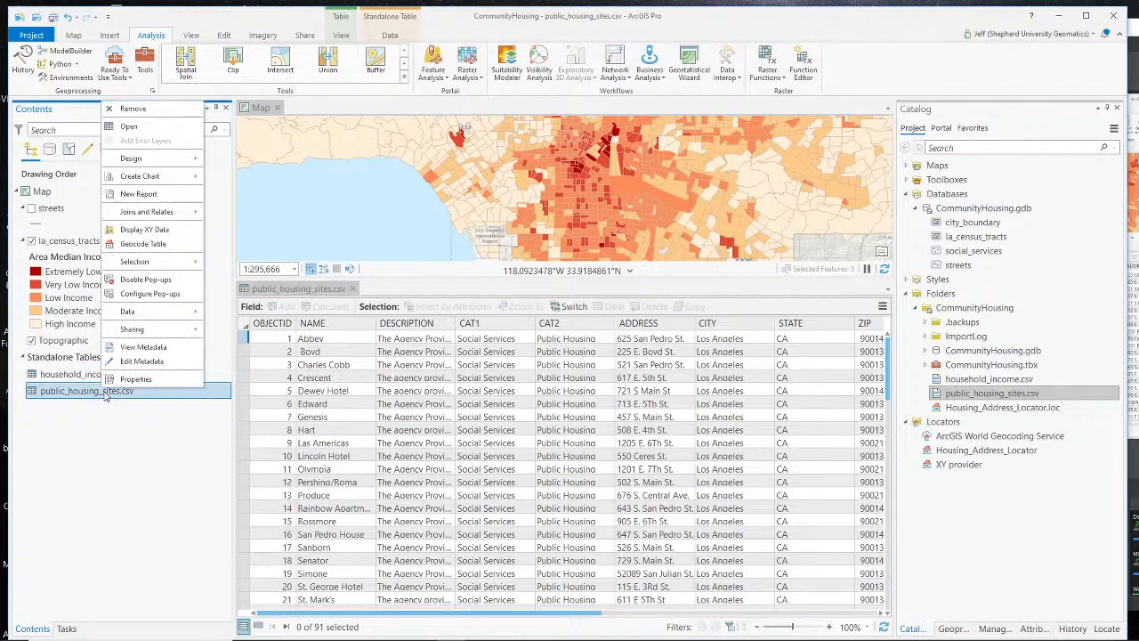
pyautogui.click(154, 245)
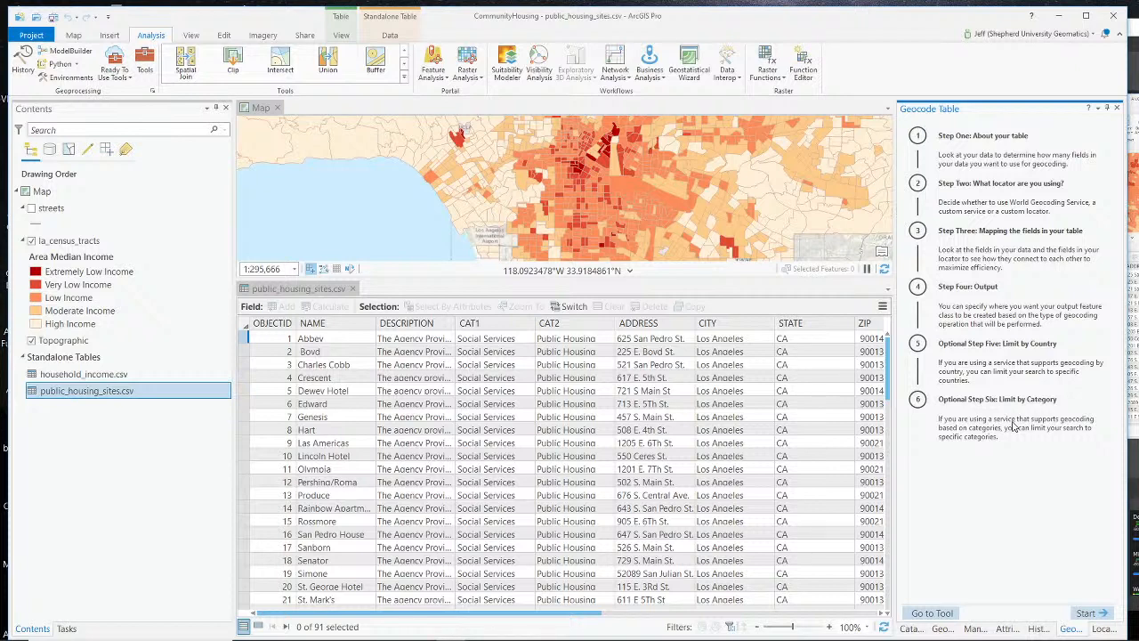
pyautogui.click(940, 612)
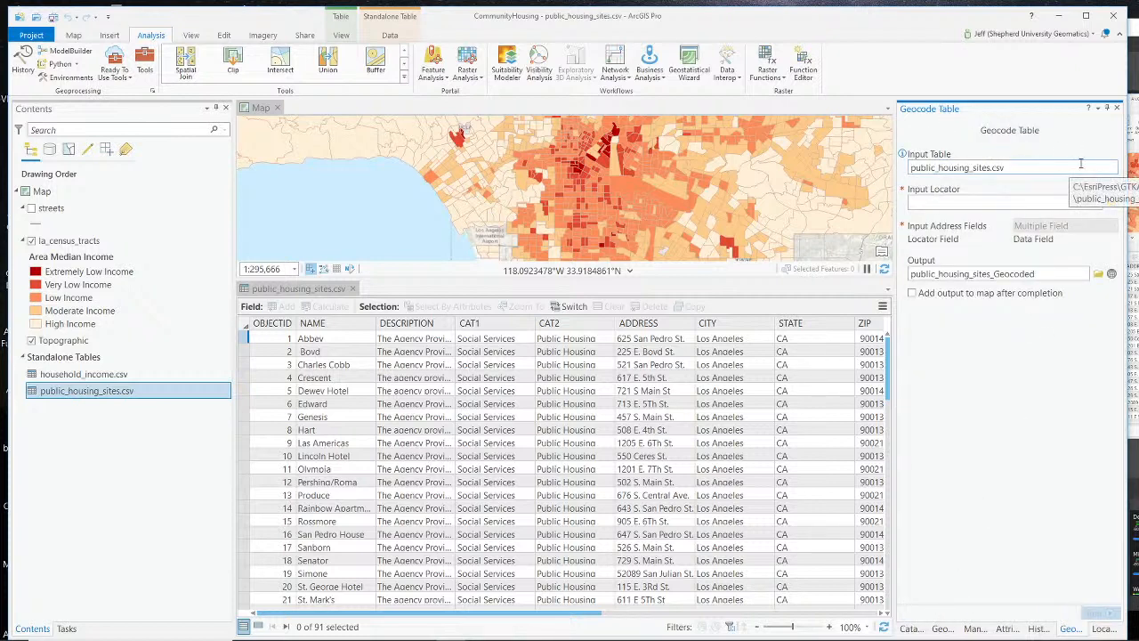
pyautogui.click(1098, 203)
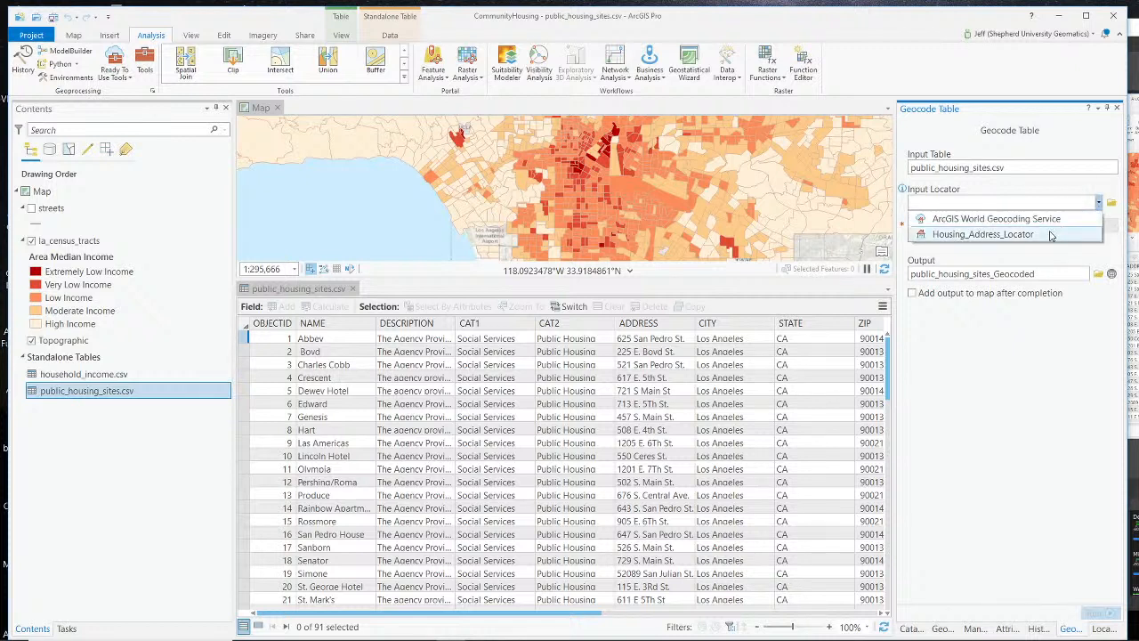
pyautogui.click(1020, 237)
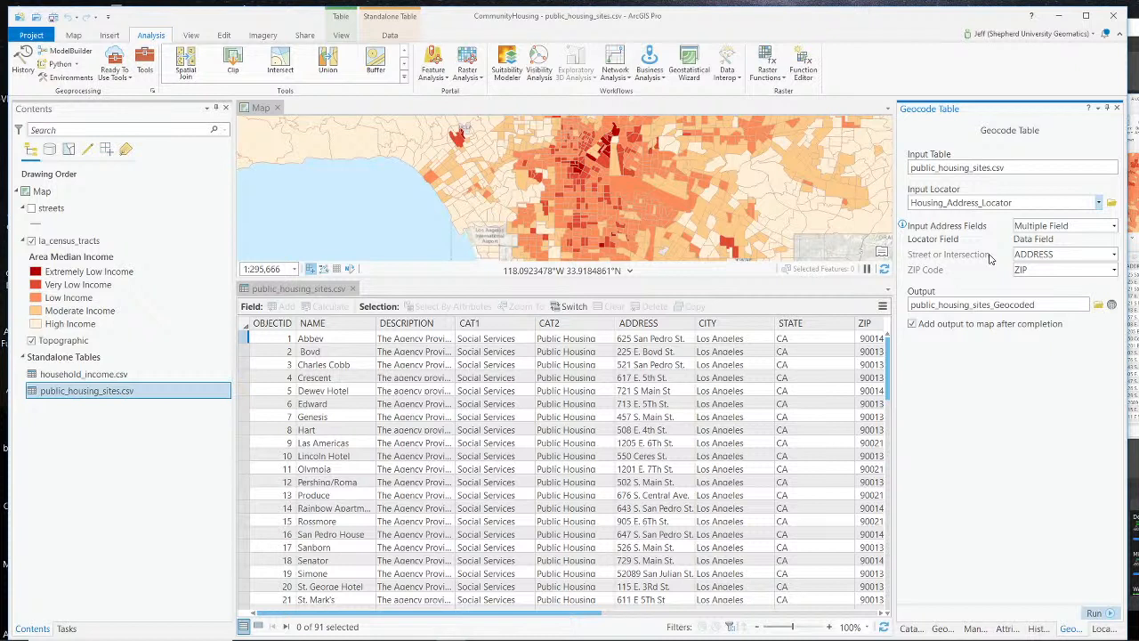
# Step: Map the locator's Street or Intersection field to ADDRESS and keep ZIP Code mapped to ZIP
pyautogui.click(1114, 255)
pyautogui.click(1115, 256)
pyautogui.click(1114, 254)
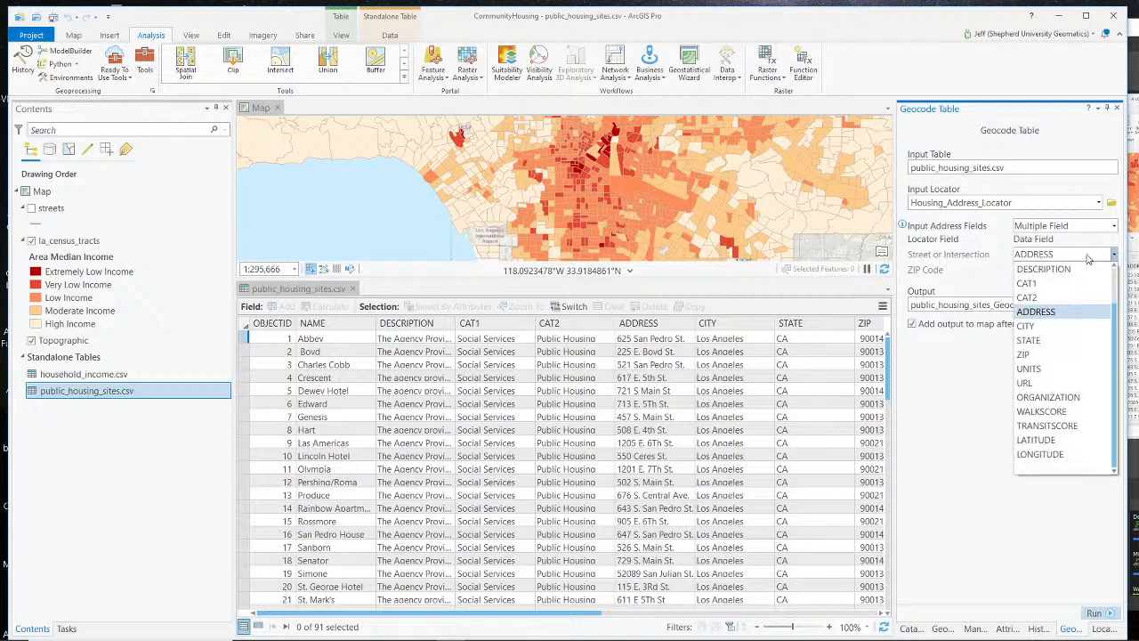
pyautogui.click(1071, 316)
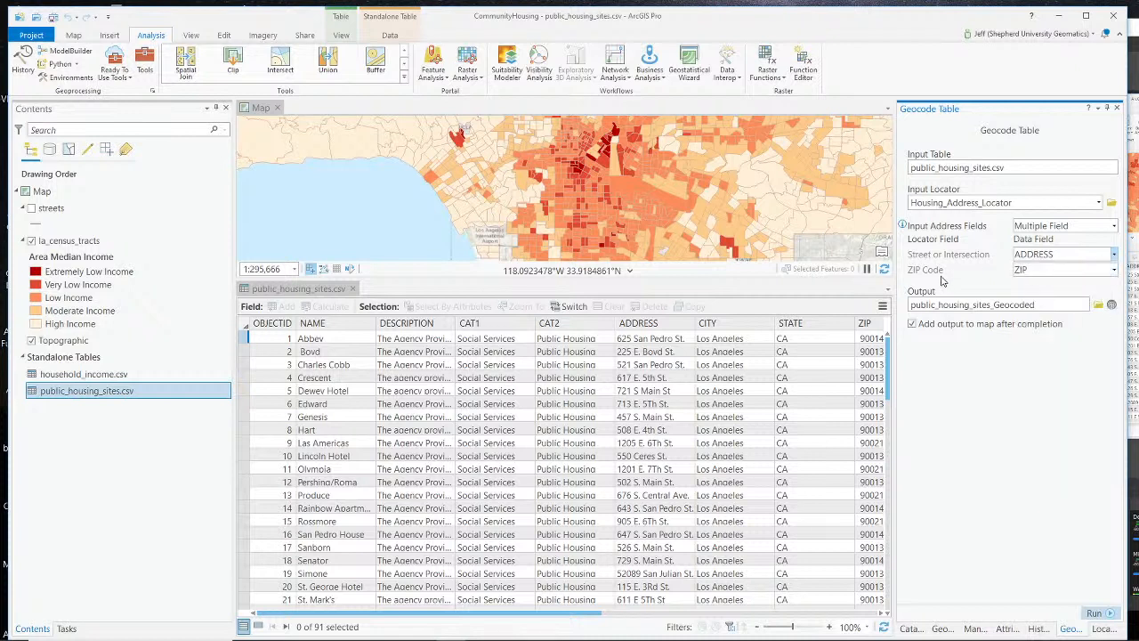
pyautogui.click(1037, 275)
pyautogui.click(1037, 275)
# Step: Name the geocoding output public_housing_sites_custom in CommunityHousing.gdb and run the Geocode Table tool
pyautogui.click(1098, 305)
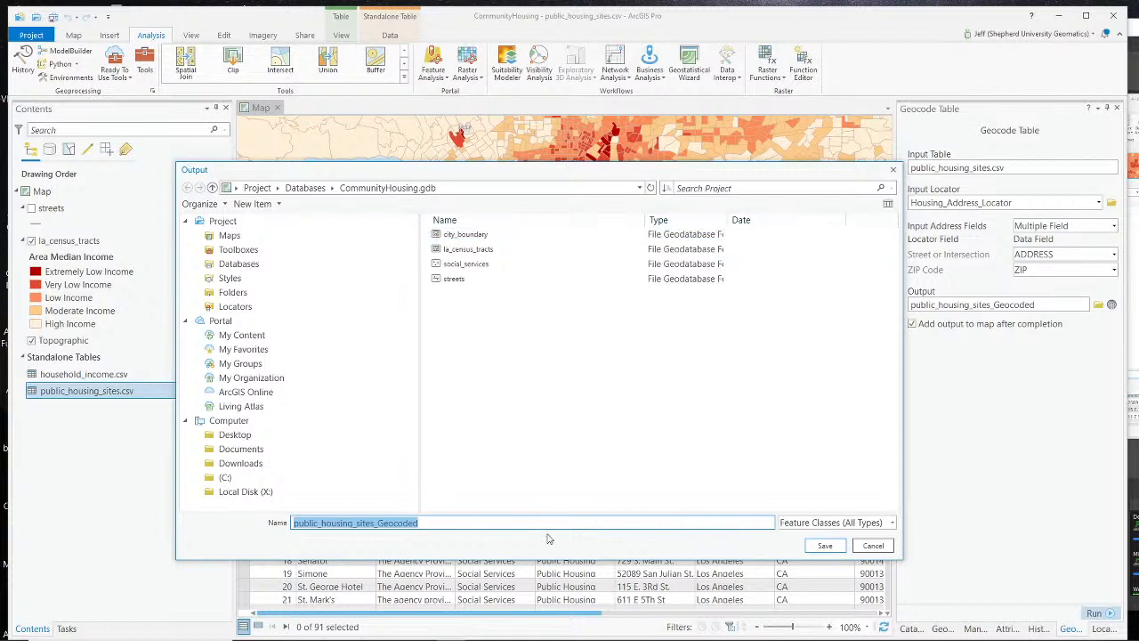
pyautogui.click(494, 526)
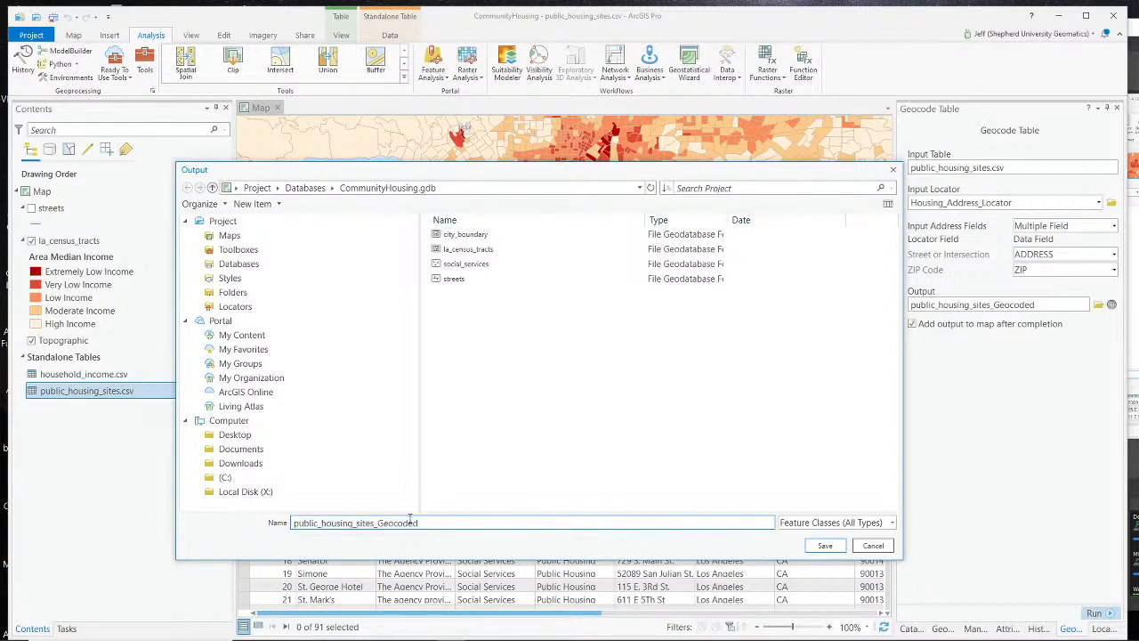
pyautogui.moveTo(419, 523); pyautogui.dragTo(377, 523)
pyautogui.write('custom')
pyautogui.click(825, 545)
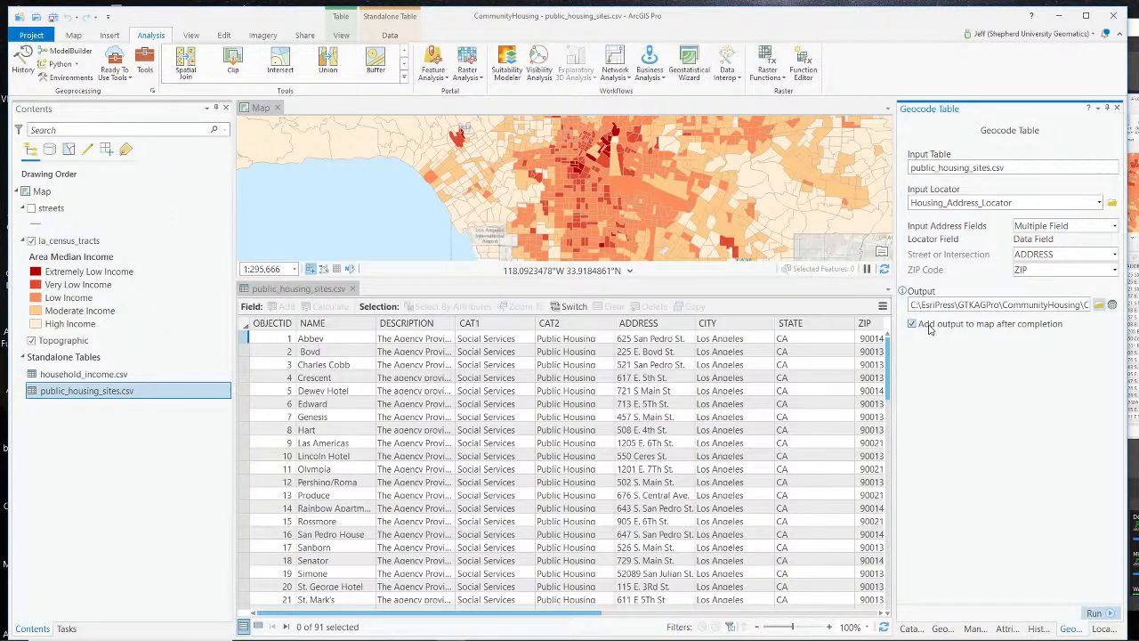
pyautogui.click(1093, 614)
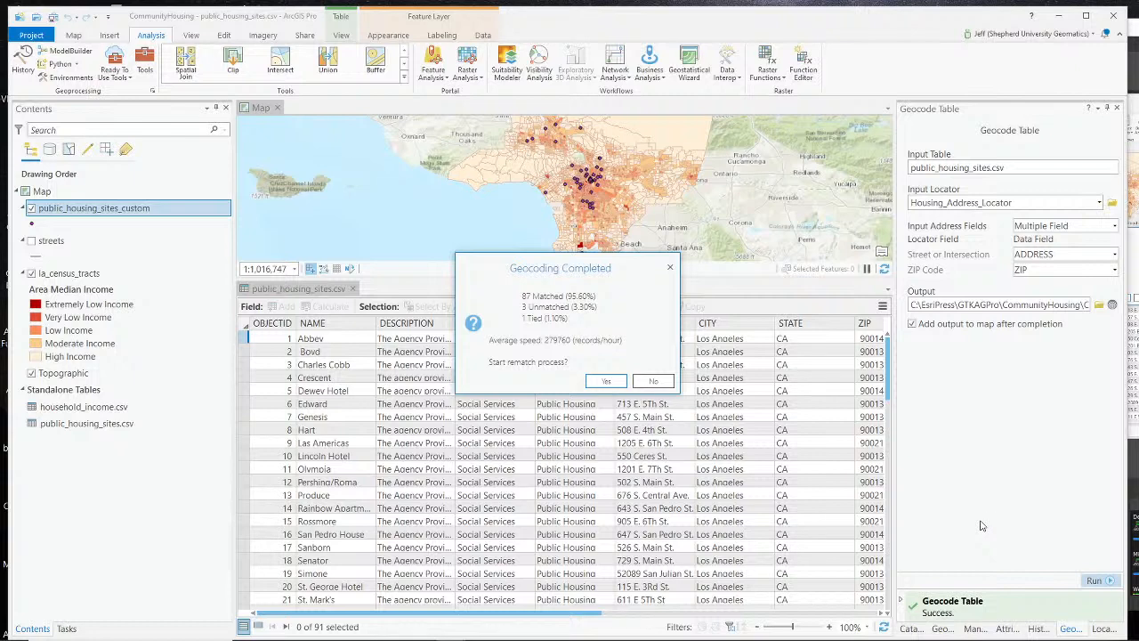
pyautogui.hotkey('alt', 'Tab')
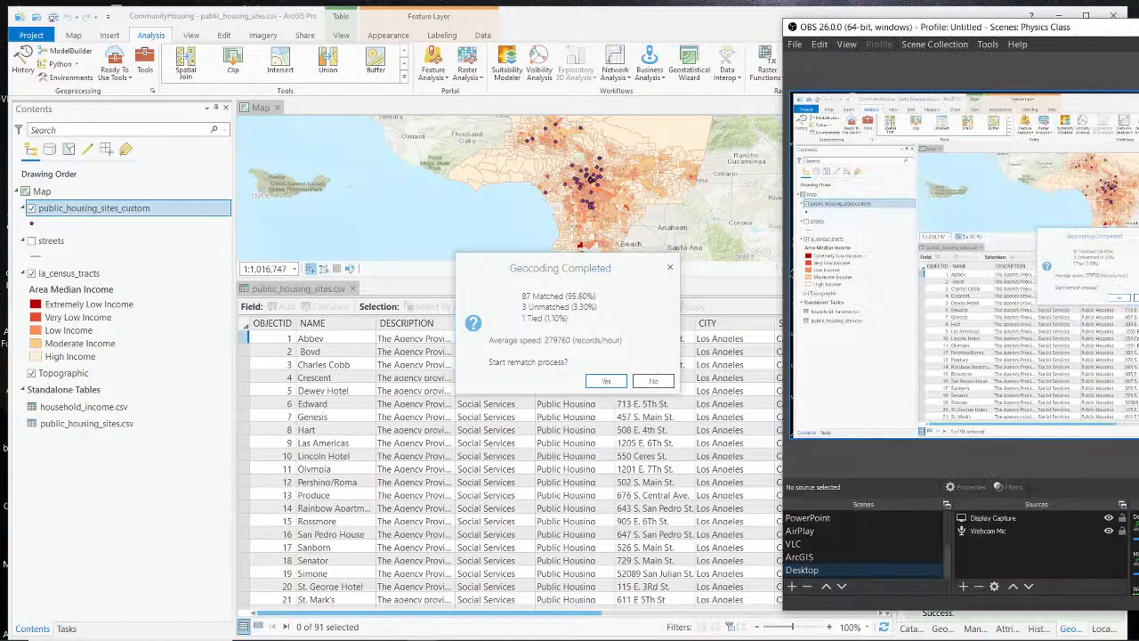
pyautogui.scroll(3, 889, 519)
pyautogui.click(889, 543)
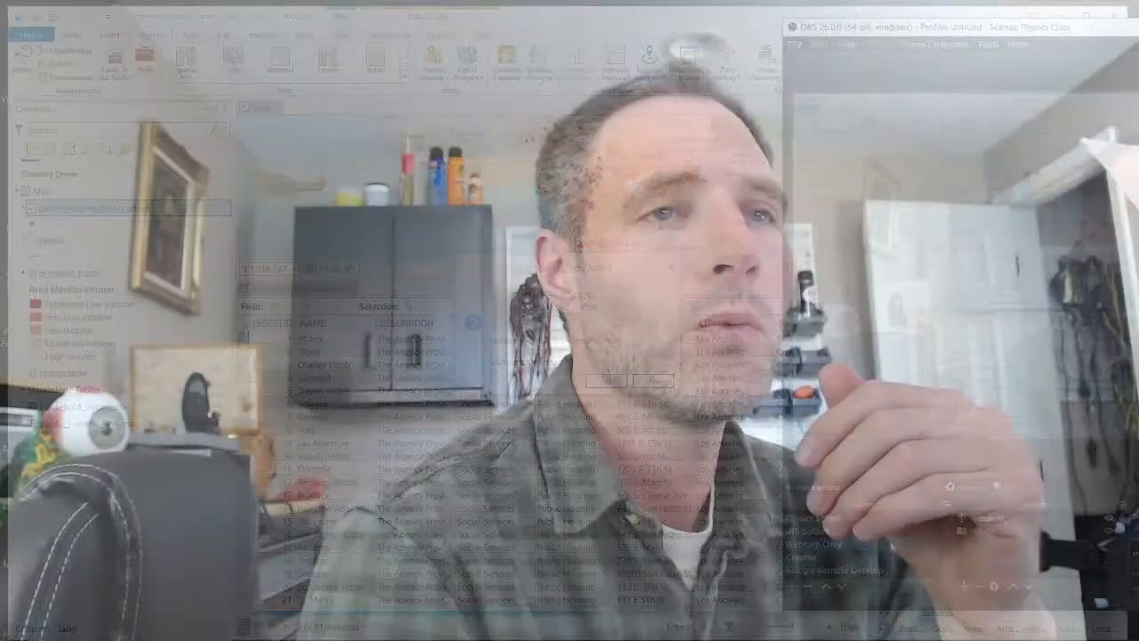
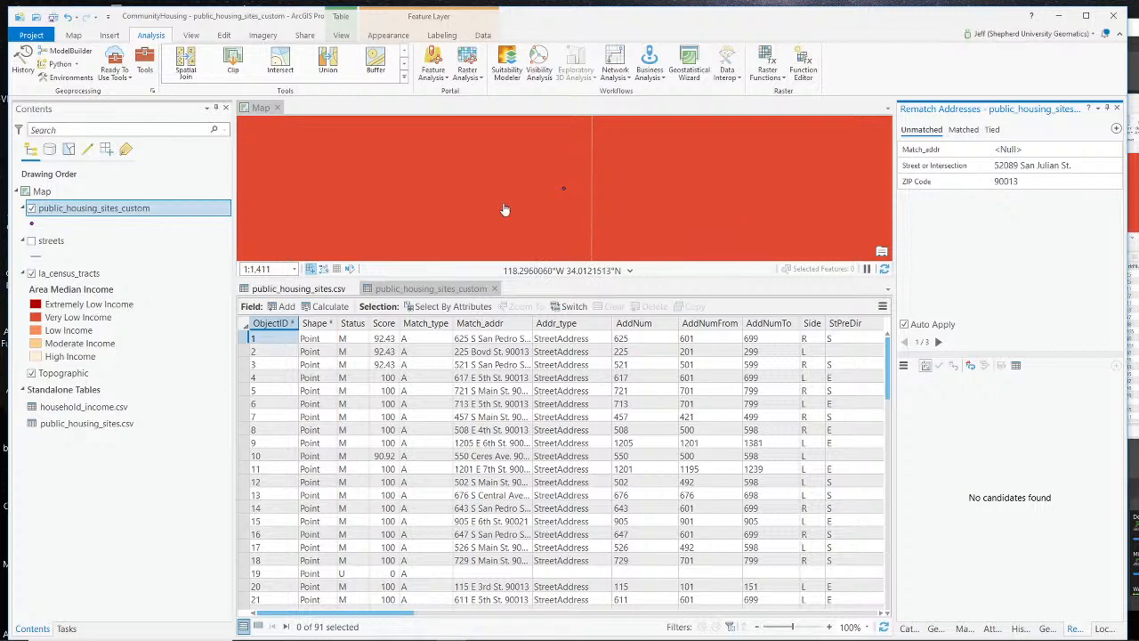
# Step: Hide the la_census_tracts layer and enlarge the map view to show the geocoded housing sites across Los Angeles
pyautogui.scroll(-10, 485, 208)
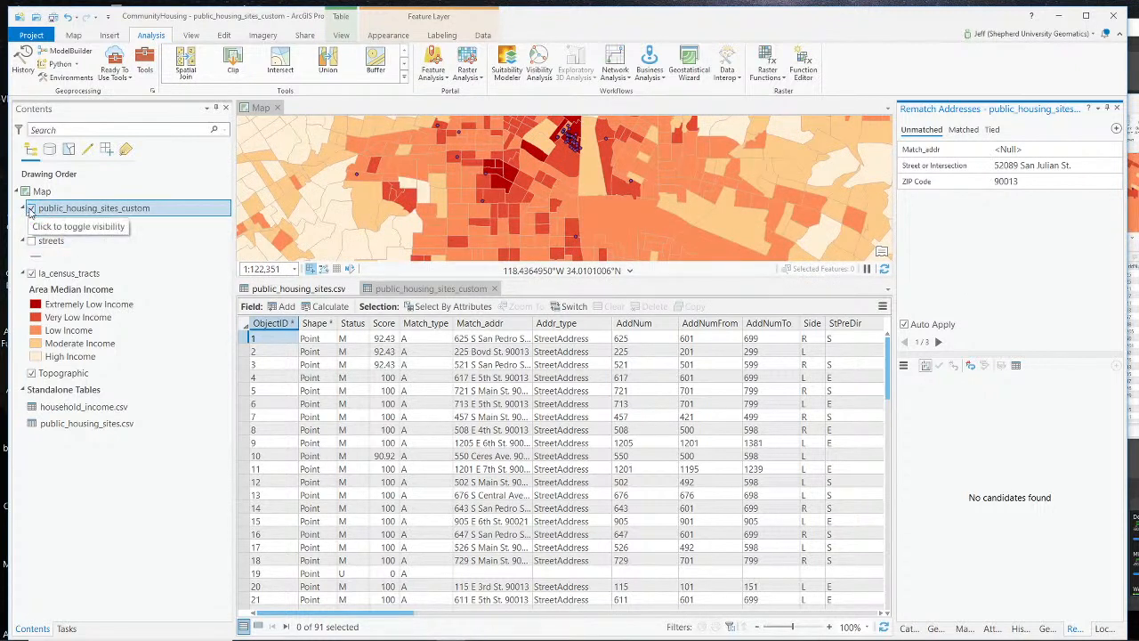
pyautogui.click(31, 273)
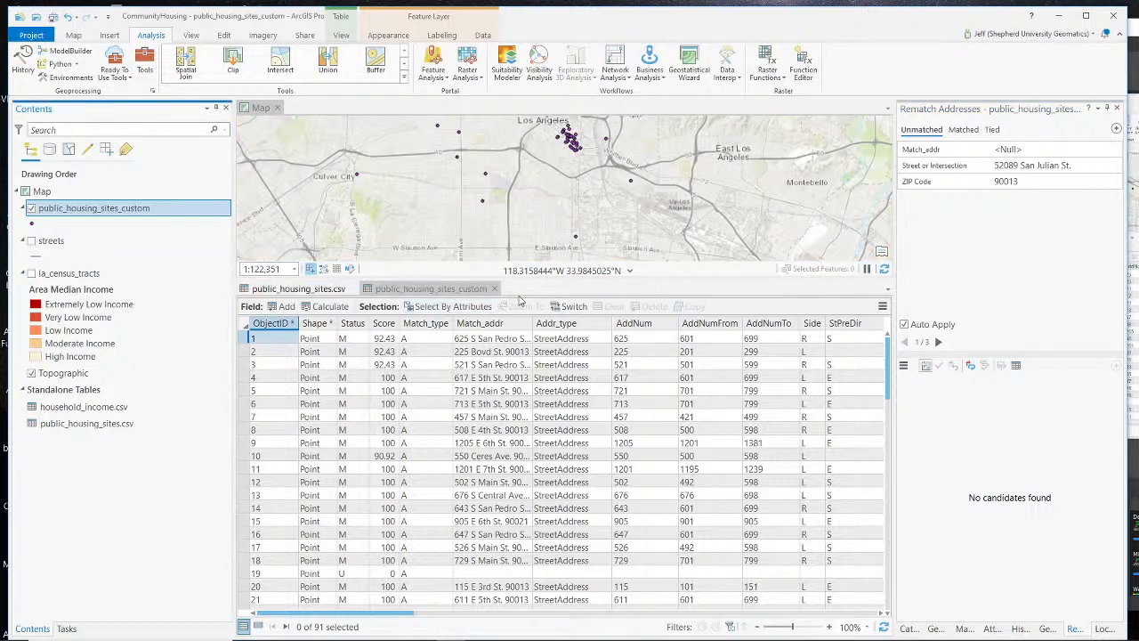
pyautogui.moveTo(525, 280); pyautogui.dragTo(526, 410)
pyautogui.scroll(-3, 514, 244)
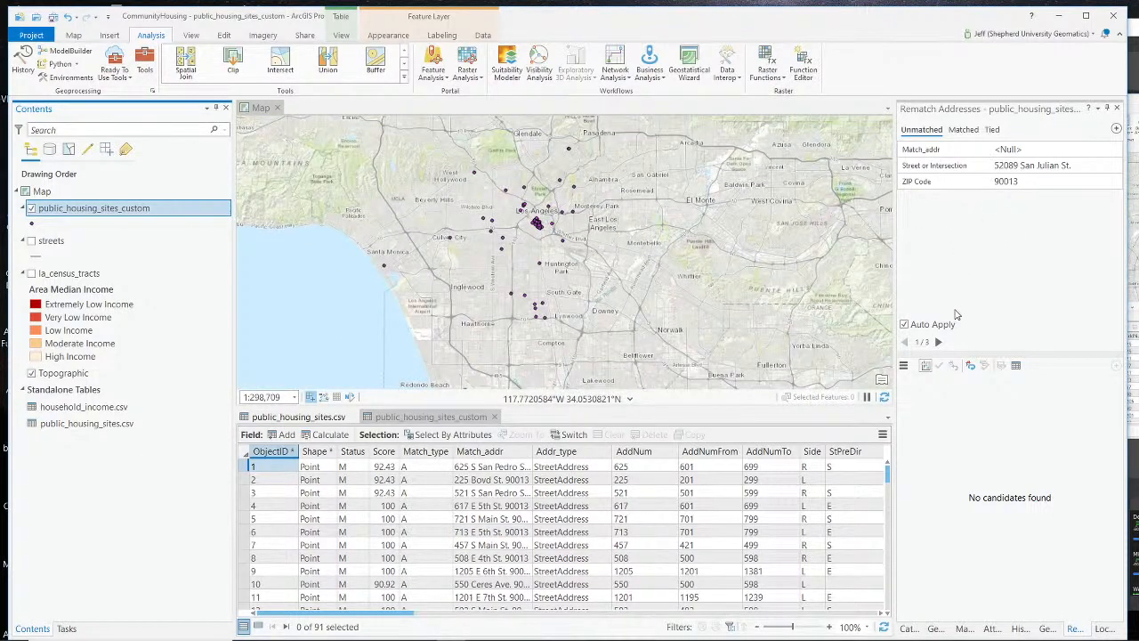
pyautogui.click(1037, 165)
pyautogui.click(1017, 181)
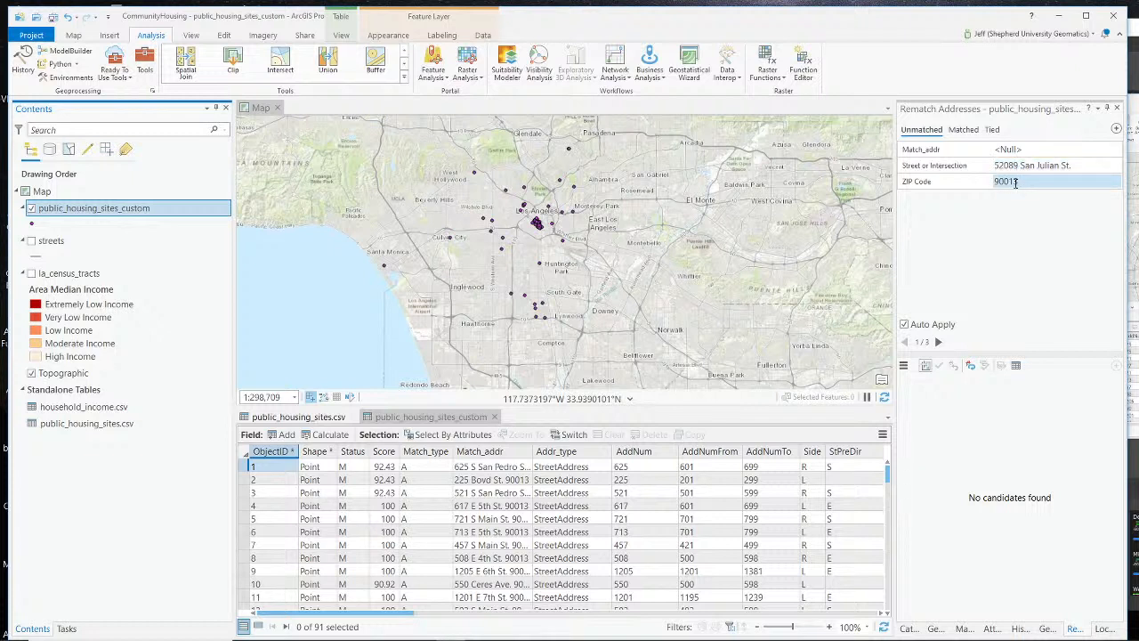
pyautogui.click(1004, 170)
pyautogui.click(1007, 171)
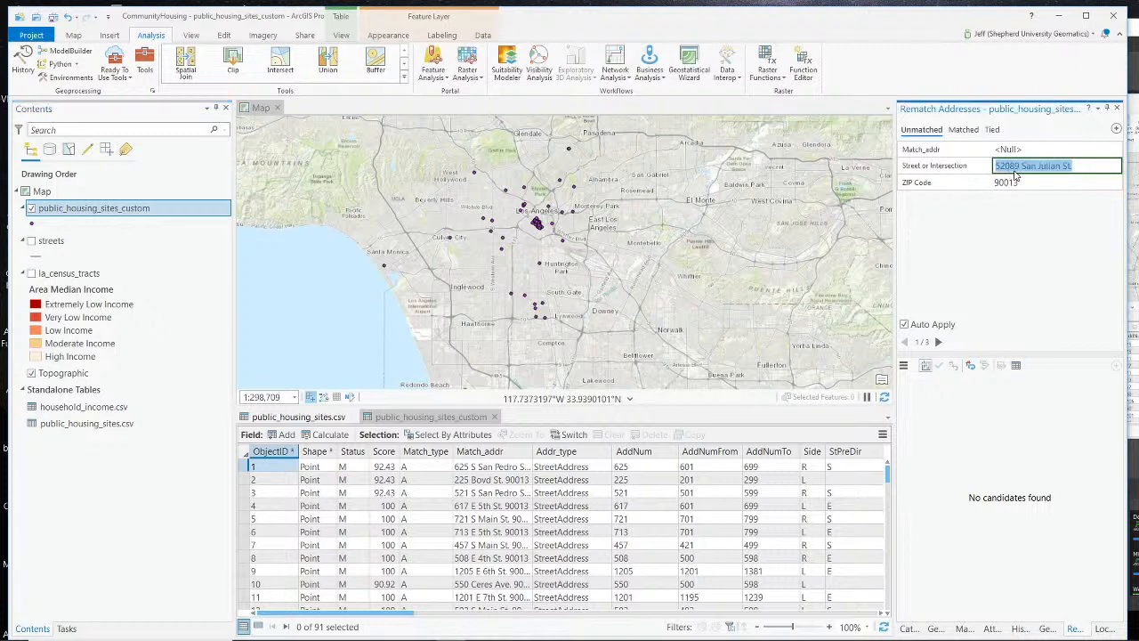
pyautogui.click(1009, 168)
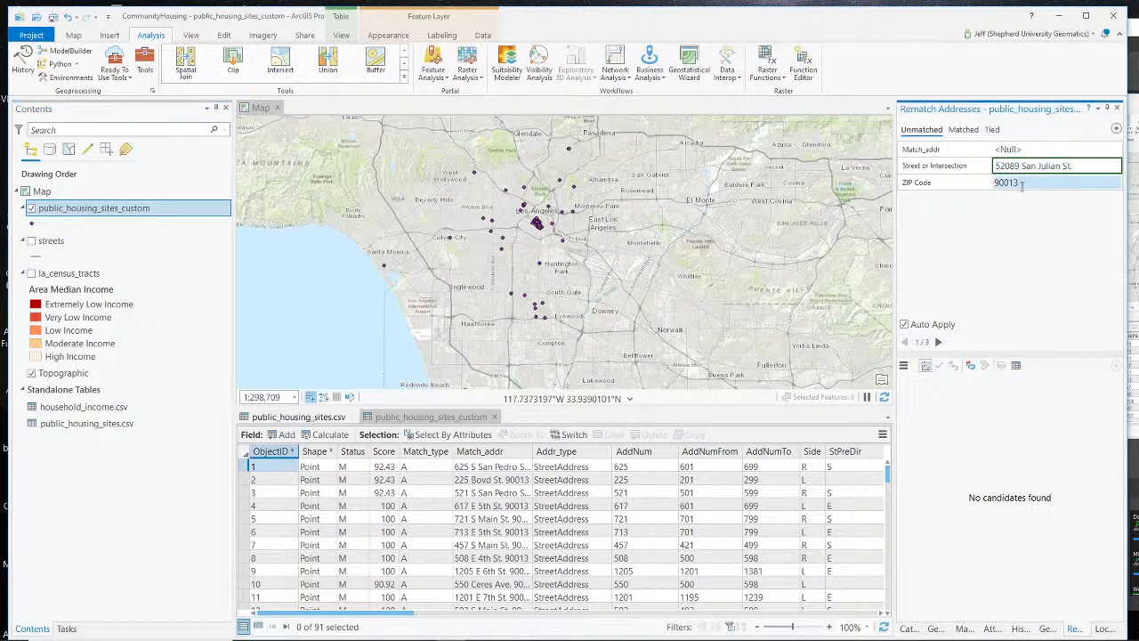
pyautogui.press('Delete')
pyautogui.press('Delete')
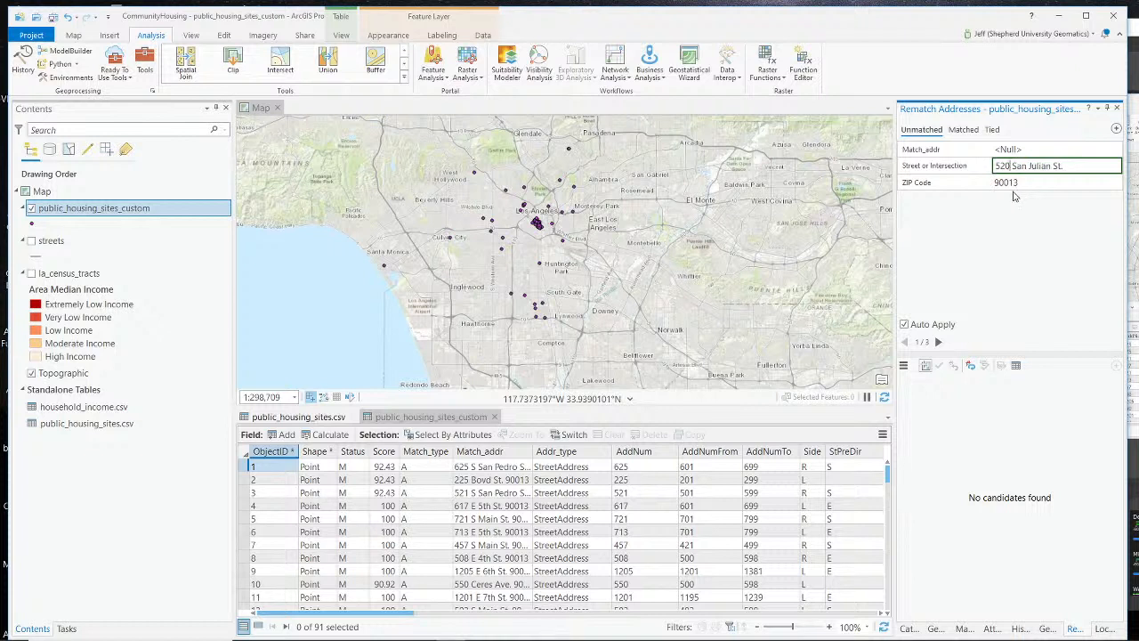
pyautogui.press('Return')
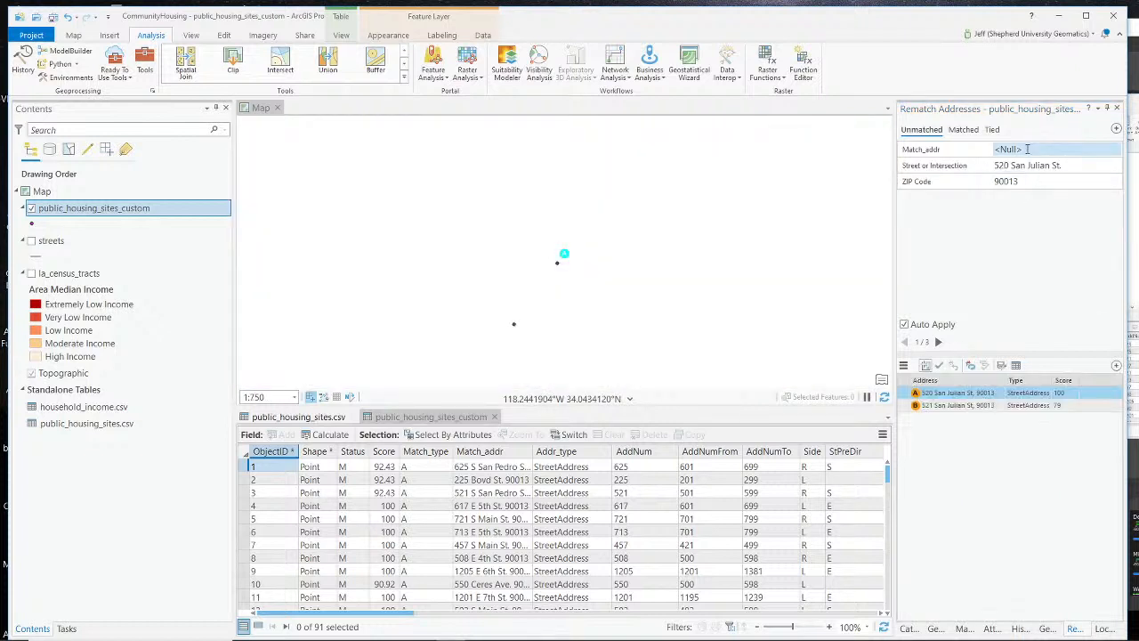
pyautogui.click(953, 394)
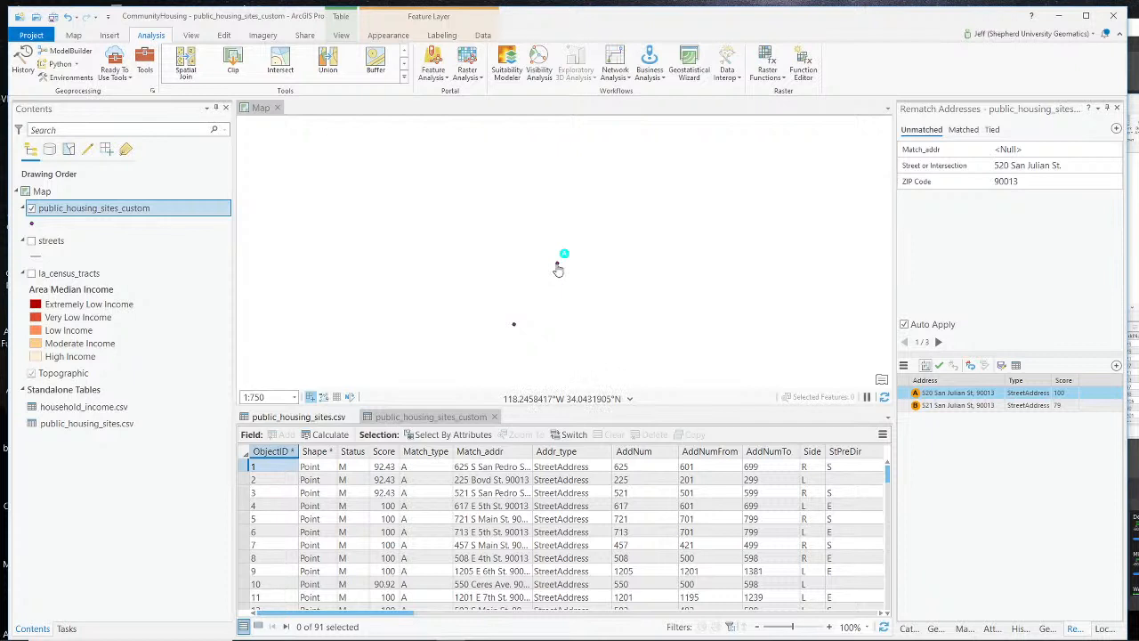
# Step: Inspect the pop-up attributes of the housing site next to candidate A on San Julian Street
pyautogui.click(558, 269)
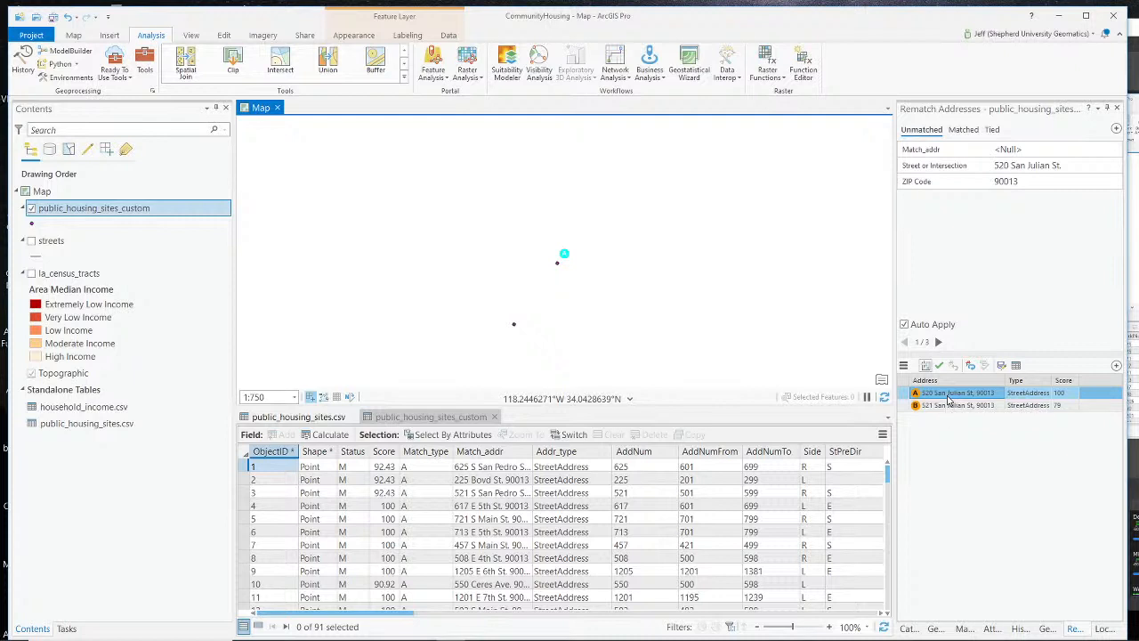
pyautogui.click(73, 36)
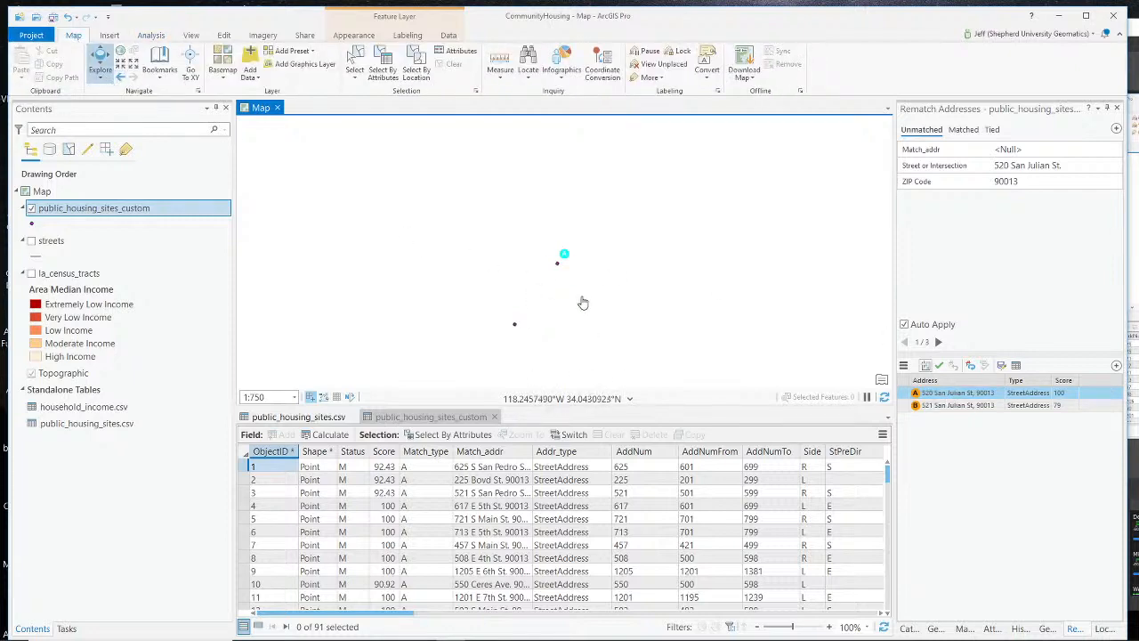
pyautogui.scroll(-4, 582, 303)
pyautogui.scroll(2, 572, 301)
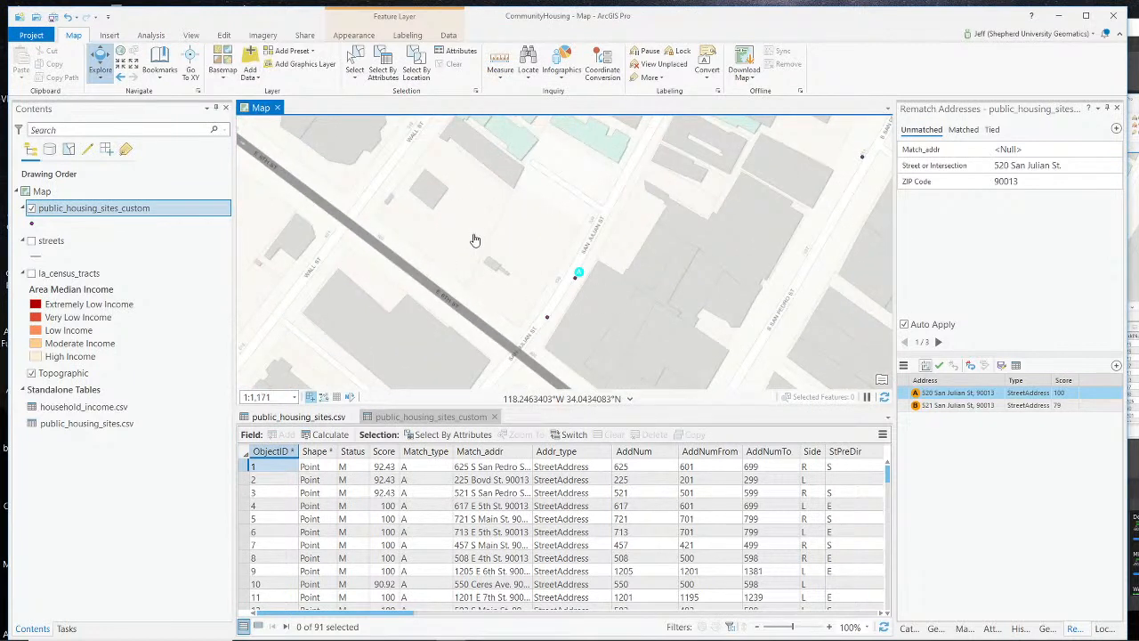
pyautogui.click(101, 79)
pyautogui.click(108, 106)
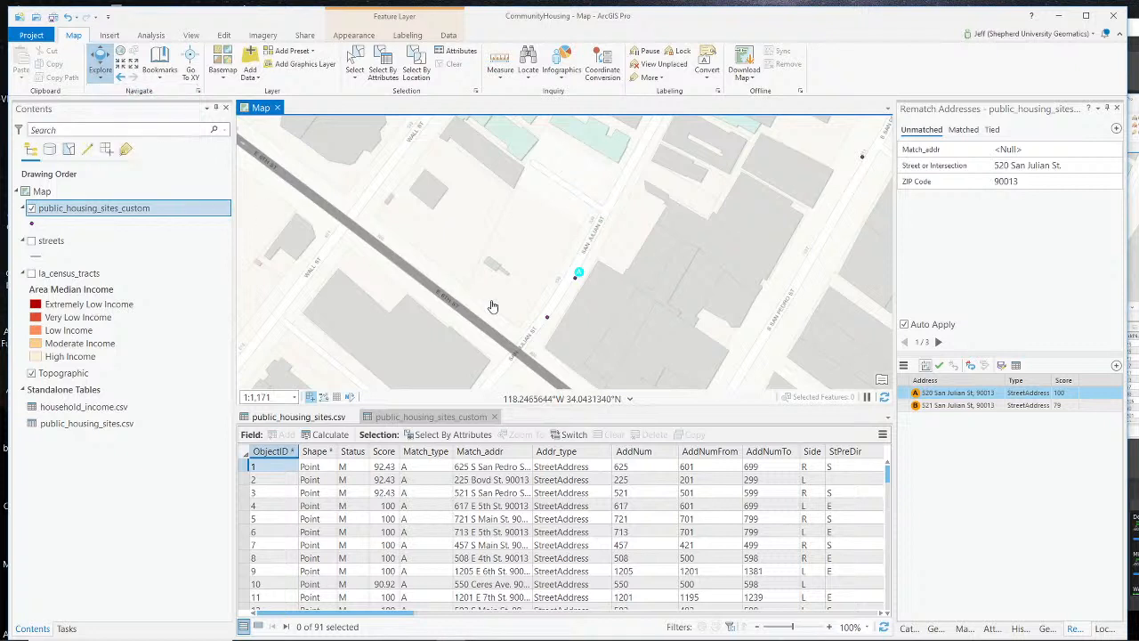
pyautogui.click(576, 283)
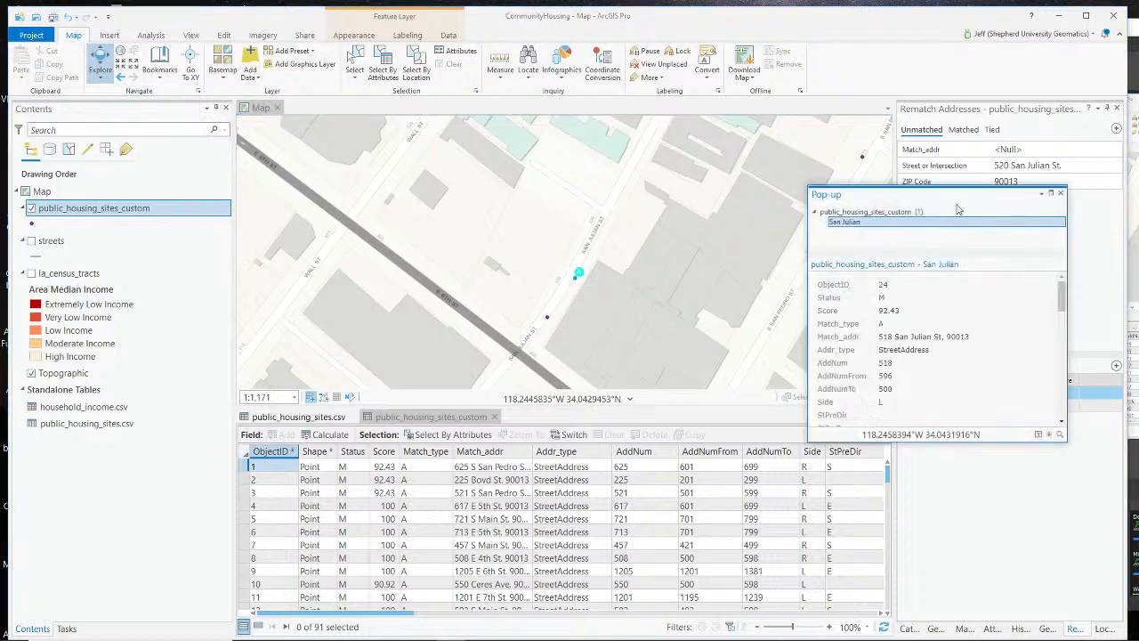
pyautogui.moveTo(946, 197); pyautogui.dragTo(527, 171)
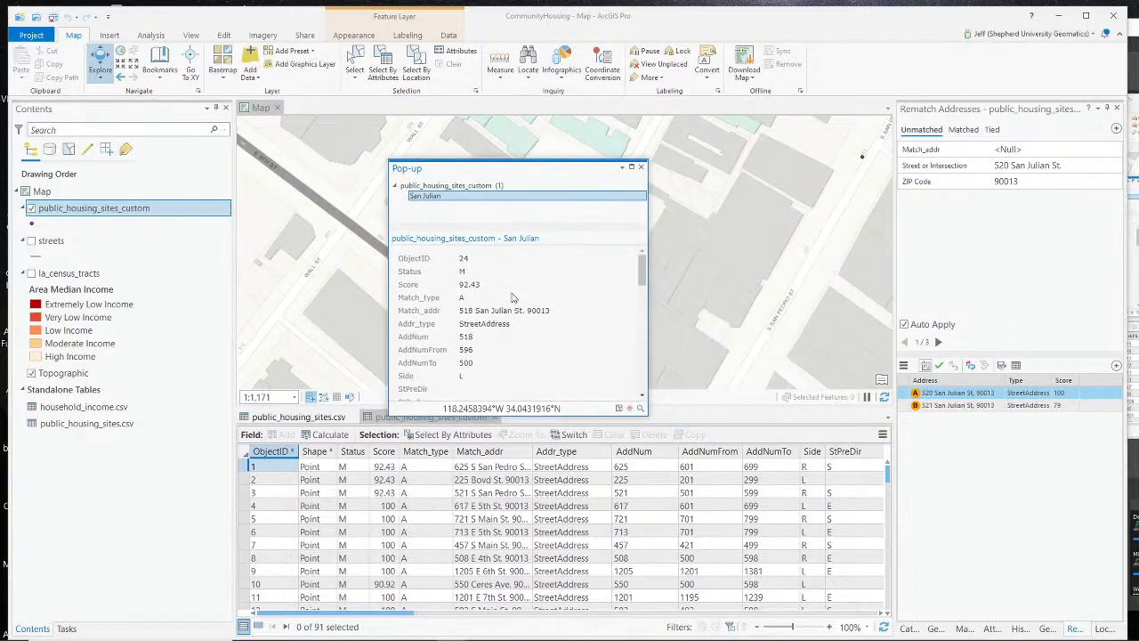
pyautogui.click(641, 166)
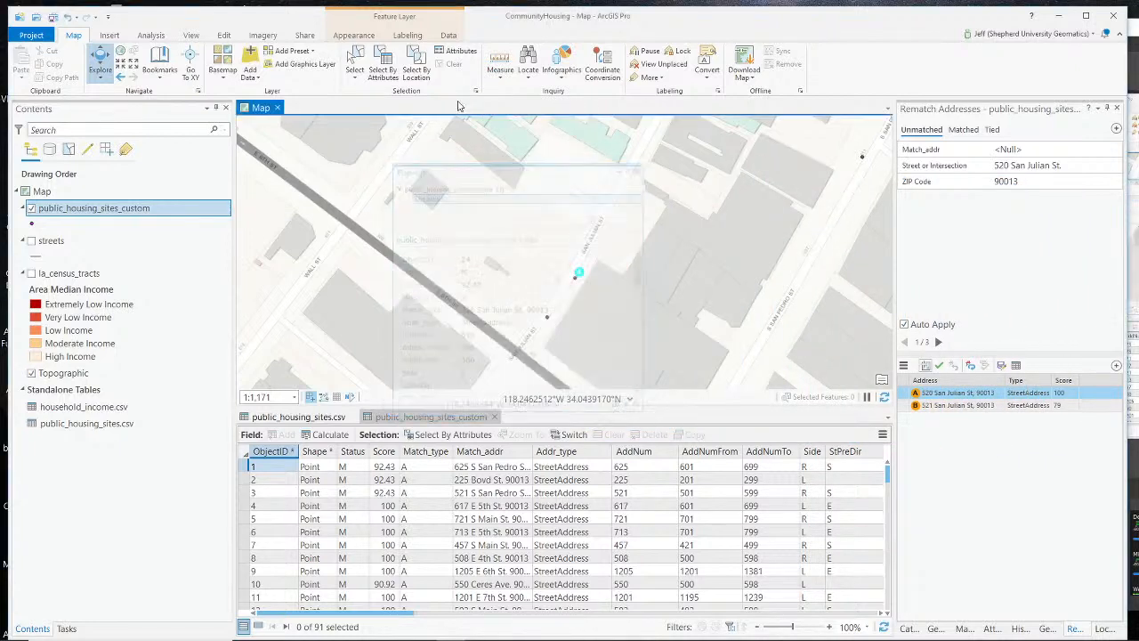
# Step: Select the housing site beside candidate A and show only selected records in the public_housing_sites_custom table
pyautogui.click(354, 67)
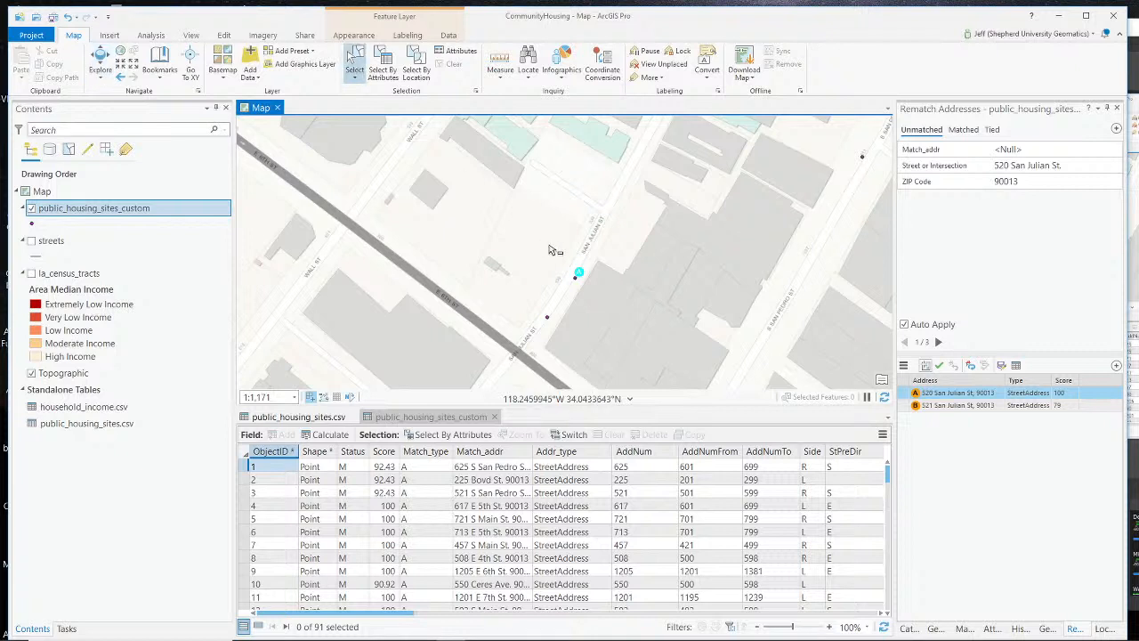
pyautogui.click(580, 284)
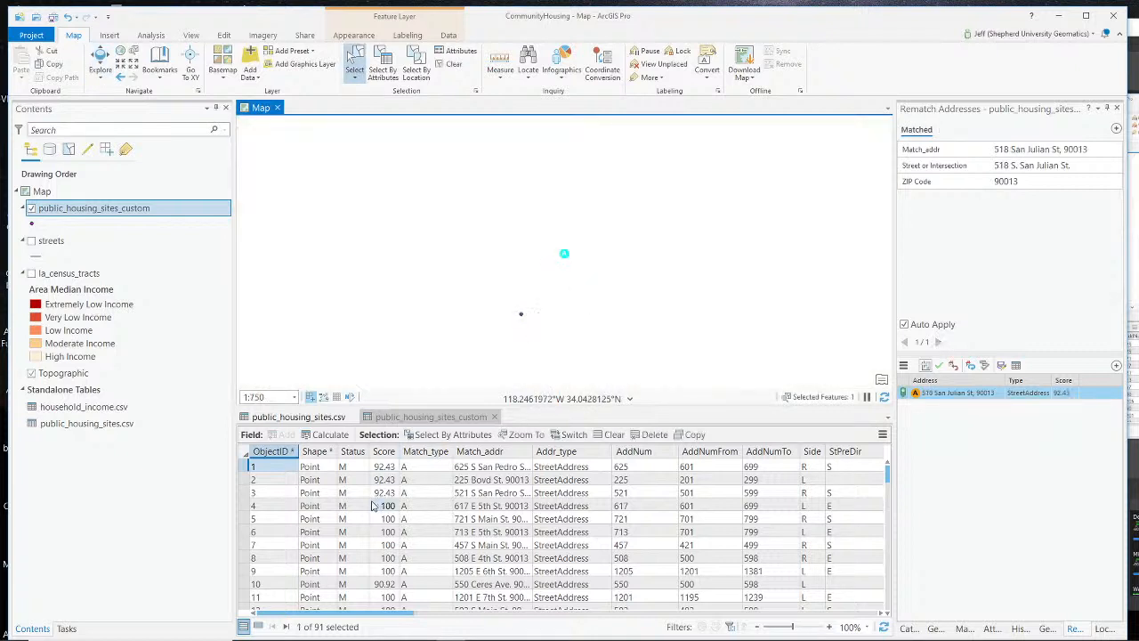
pyautogui.click(258, 627)
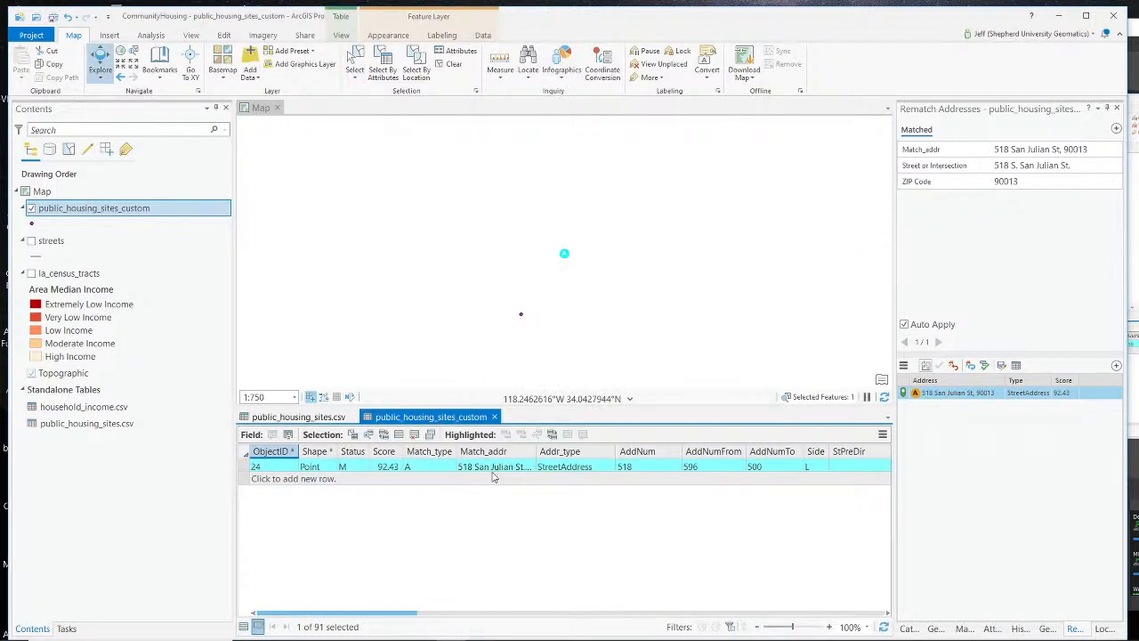
# Step: Select the neighbouring San Julian Street site to check its record, clear the selection and return to the unmatched addresses
pyautogui.click(523, 319)
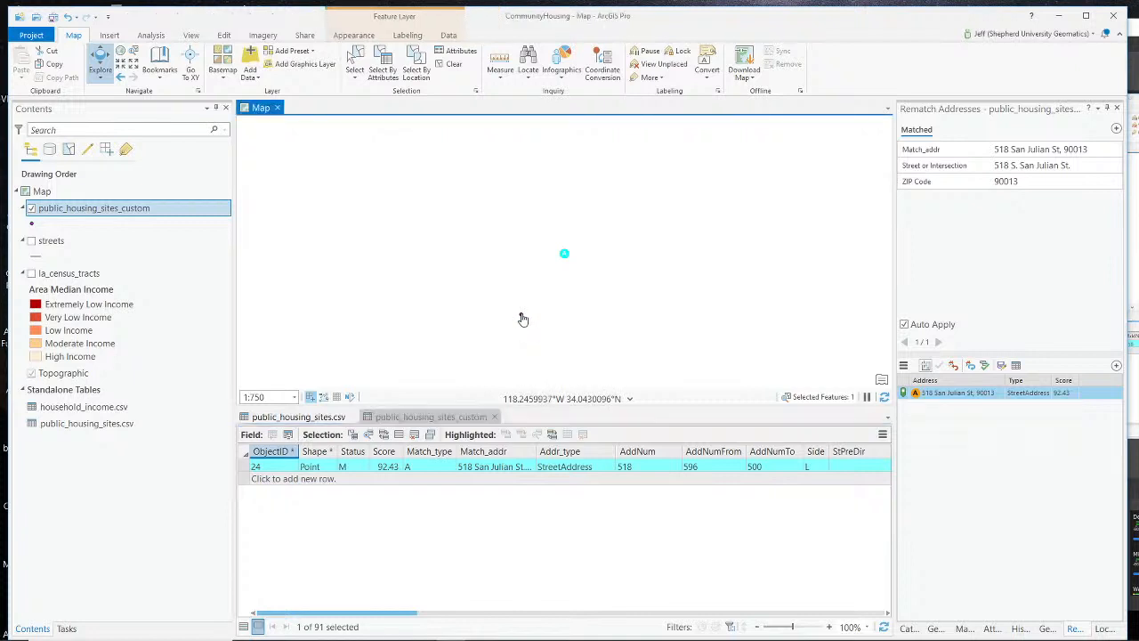
pyautogui.click(363, 60)
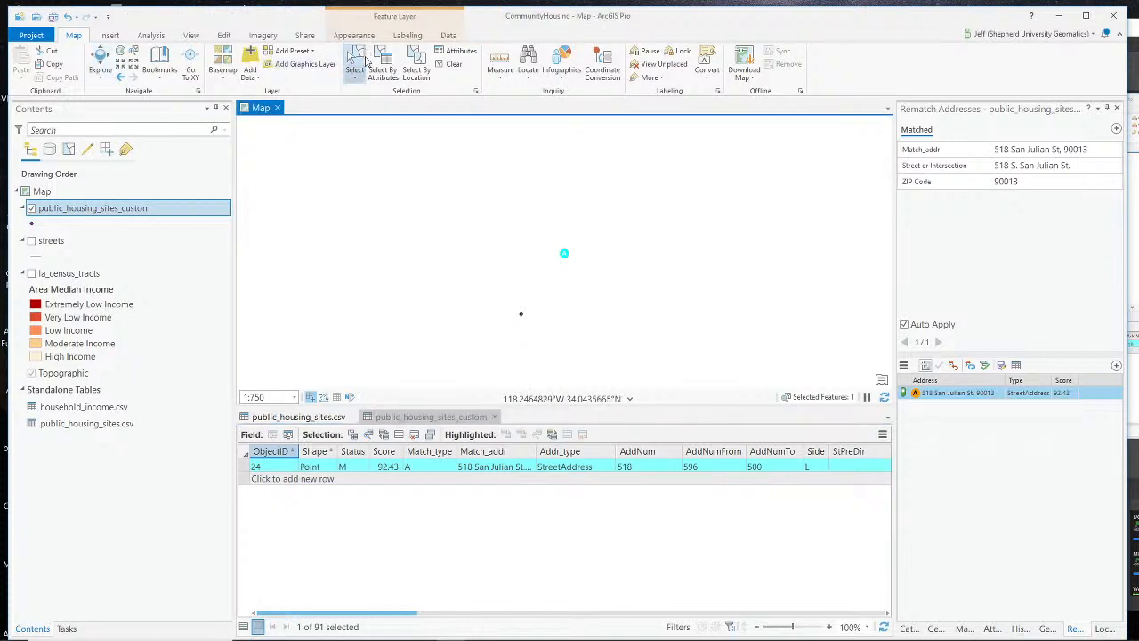
pyautogui.click(522, 318)
pyautogui.click(628, 195)
pyautogui.click(521, 317)
pyautogui.scroll(-2, 633, 237)
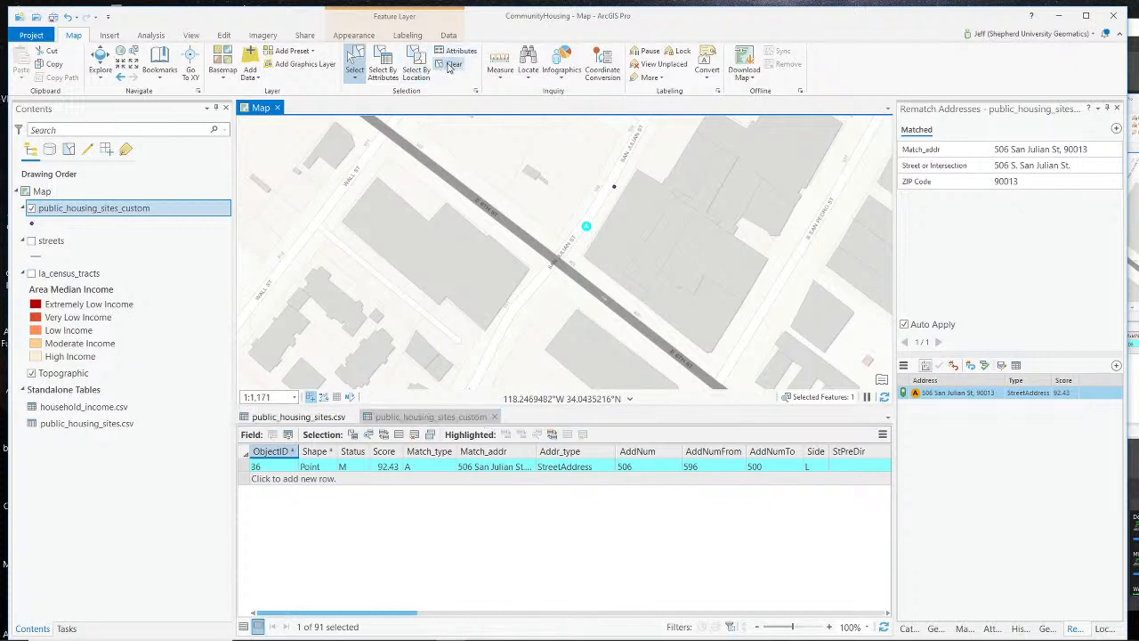
pyautogui.click(453, 66)
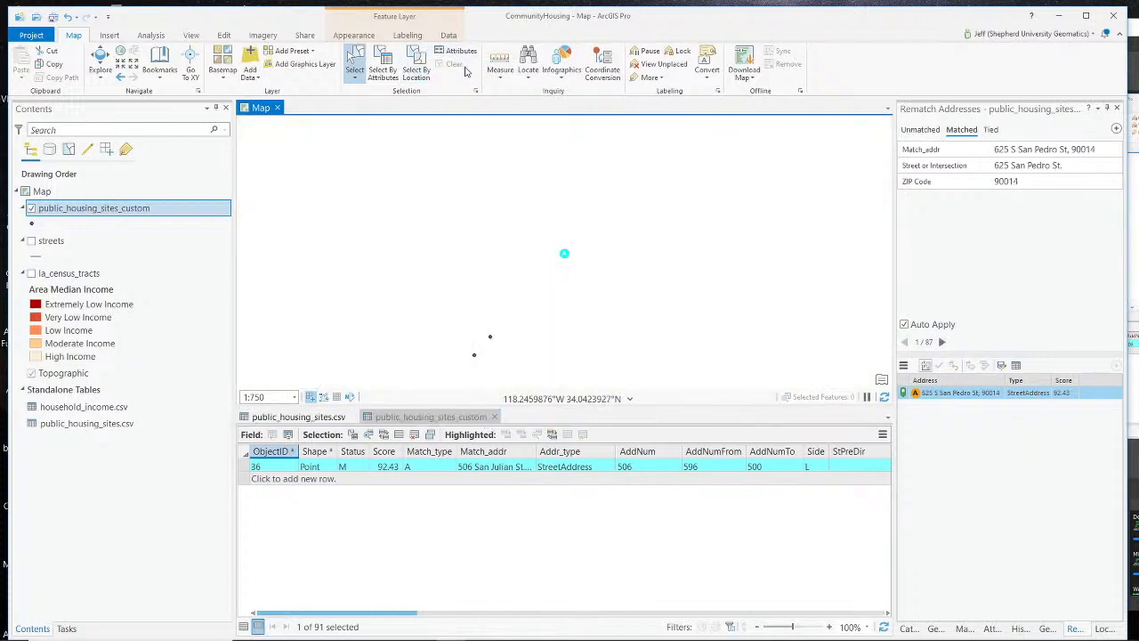
pyautogui.click(923, 130)
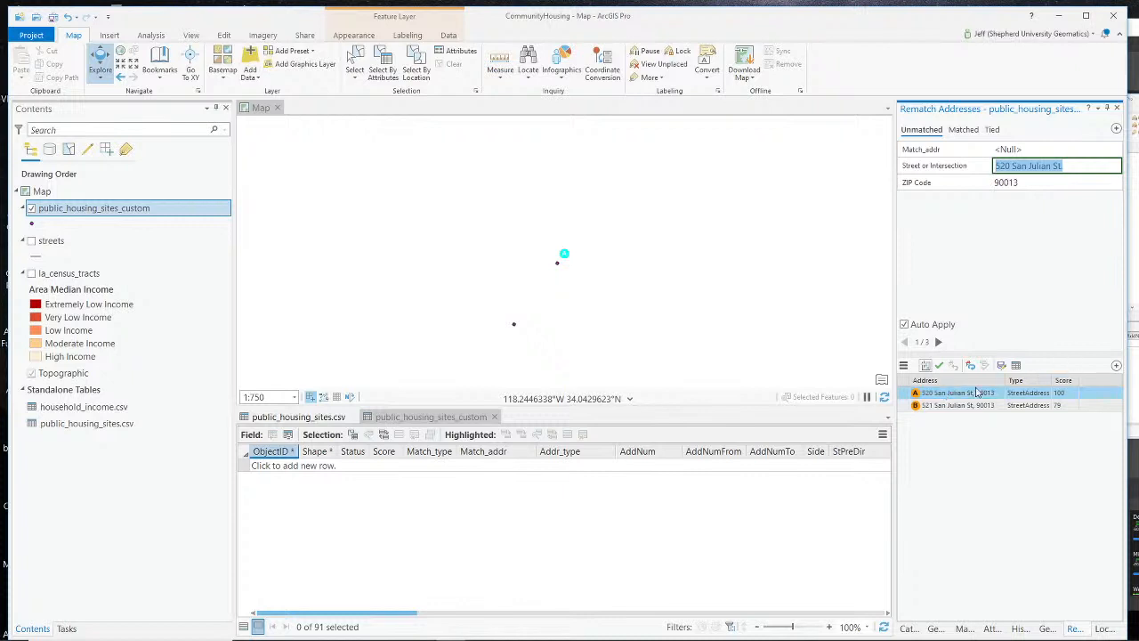
# Step: Set the maximum visibility scale of the public_housing_sites_custom layer to 1:125
pyautogui.click(354, 64)
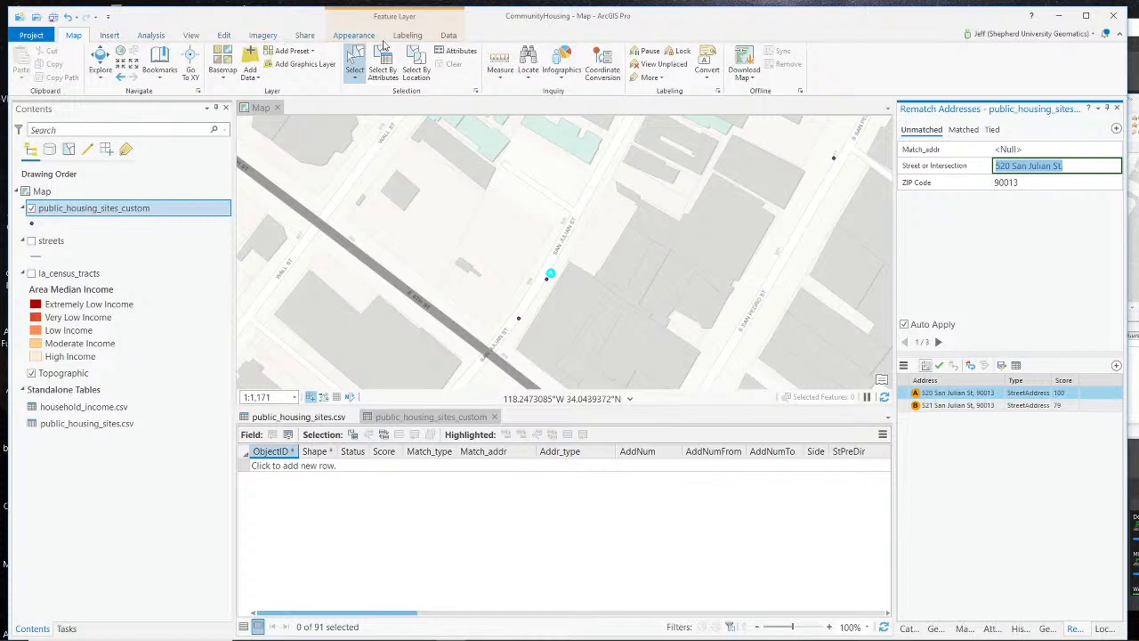
pyautogui.click(98, 211)
pyautogui.rightClick(98, 214)
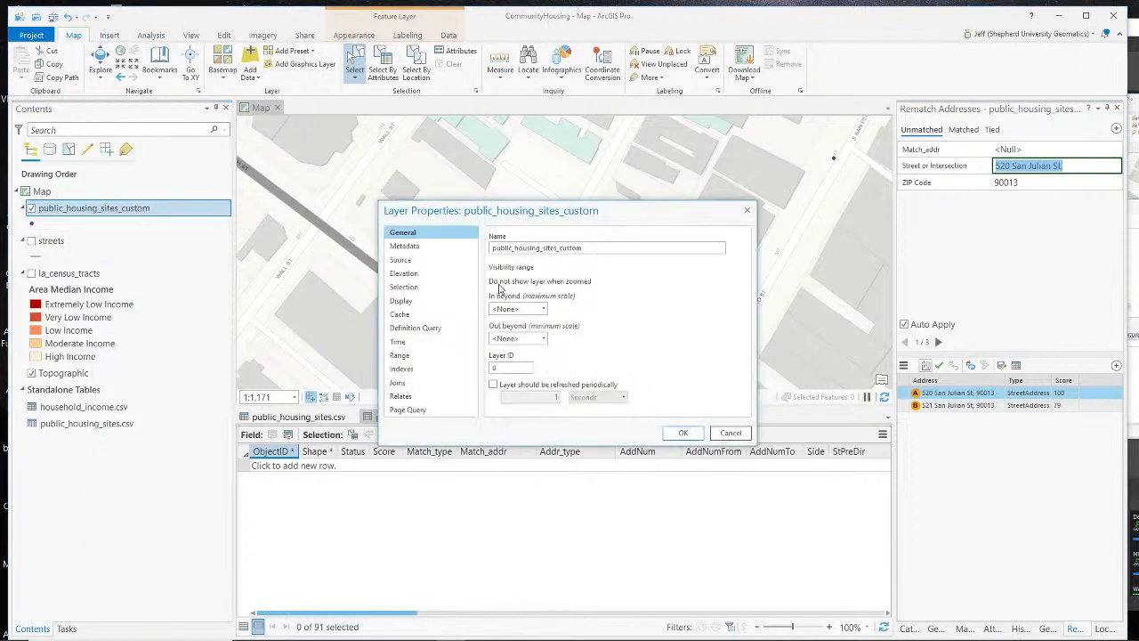
pyautogui.click(543, 308)
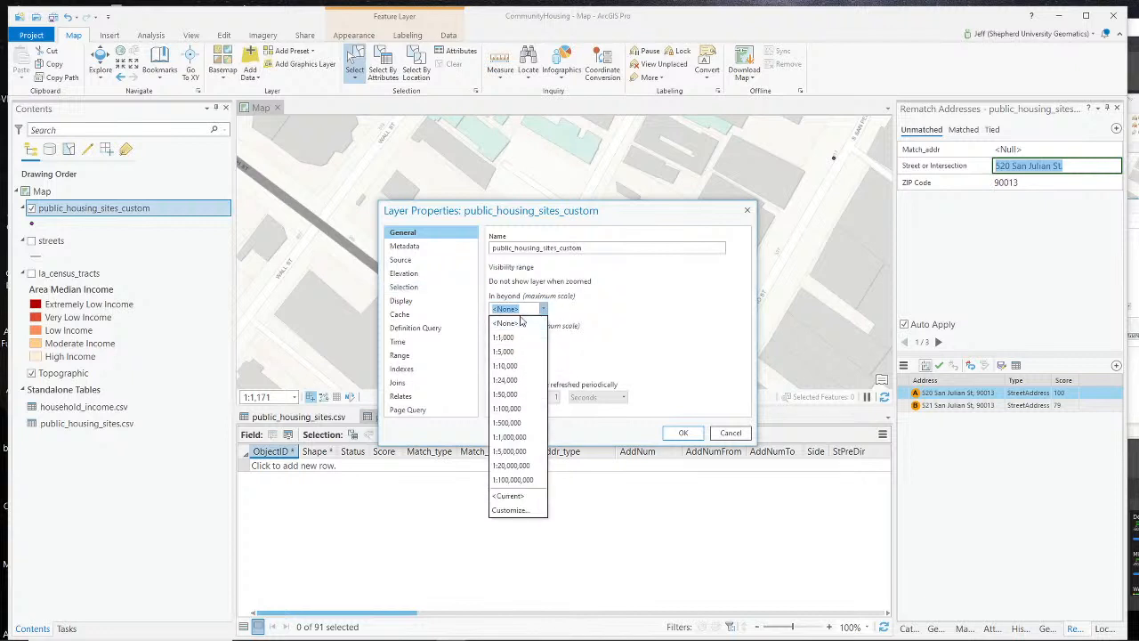
pyautogui.click(518, 326)
pyautogui.click(530, 307)
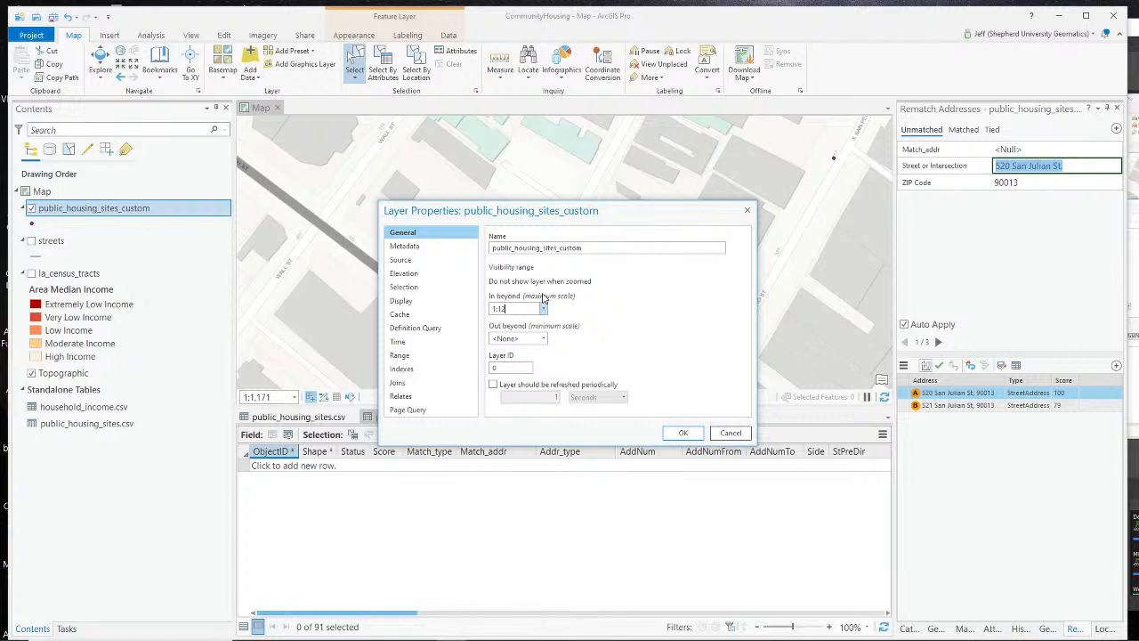
pyautogui.click(683, 432)
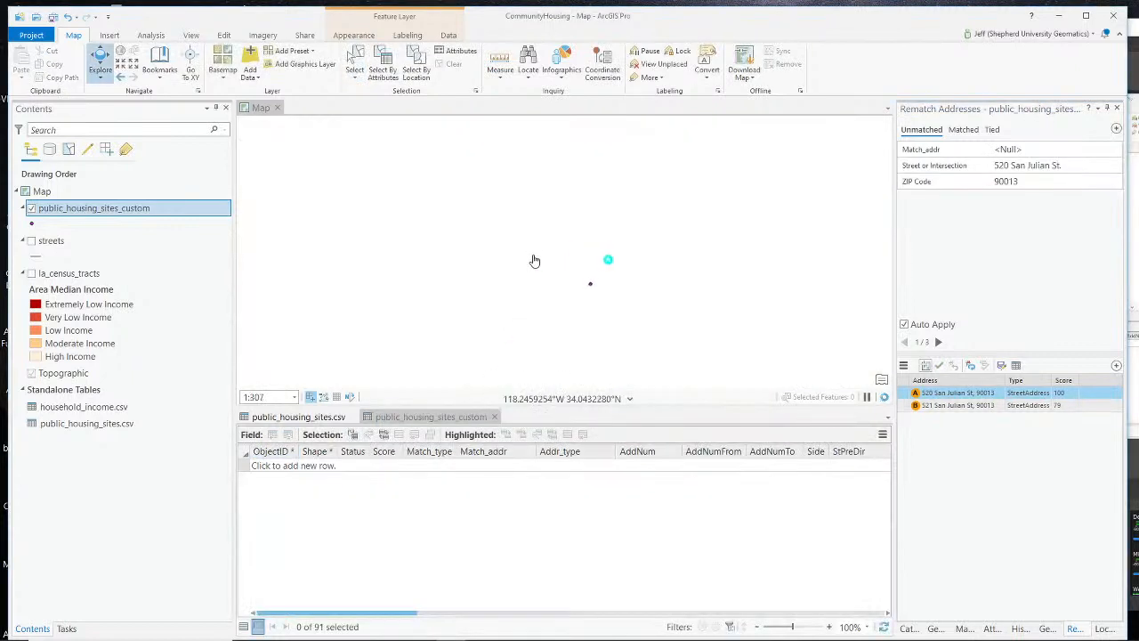
pyautogui.scroll(-1, 570, 265)
pyautogui.scroll(-1, 500, 294)
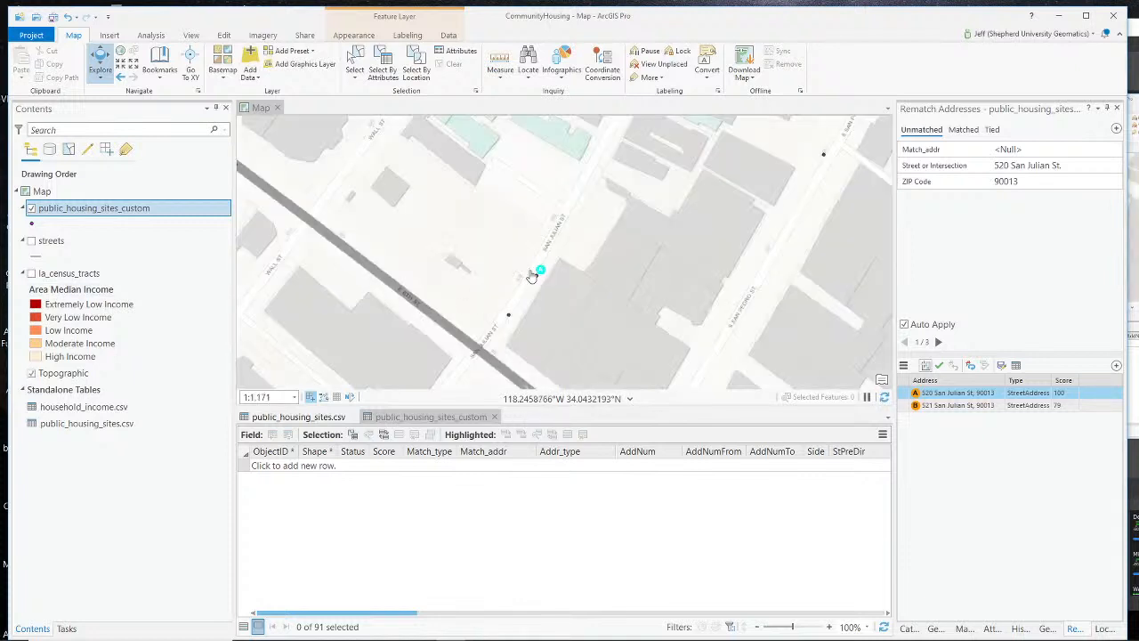
pyautogui.scroll(-1, 532, 277)
pyautogui.click(42, 191)
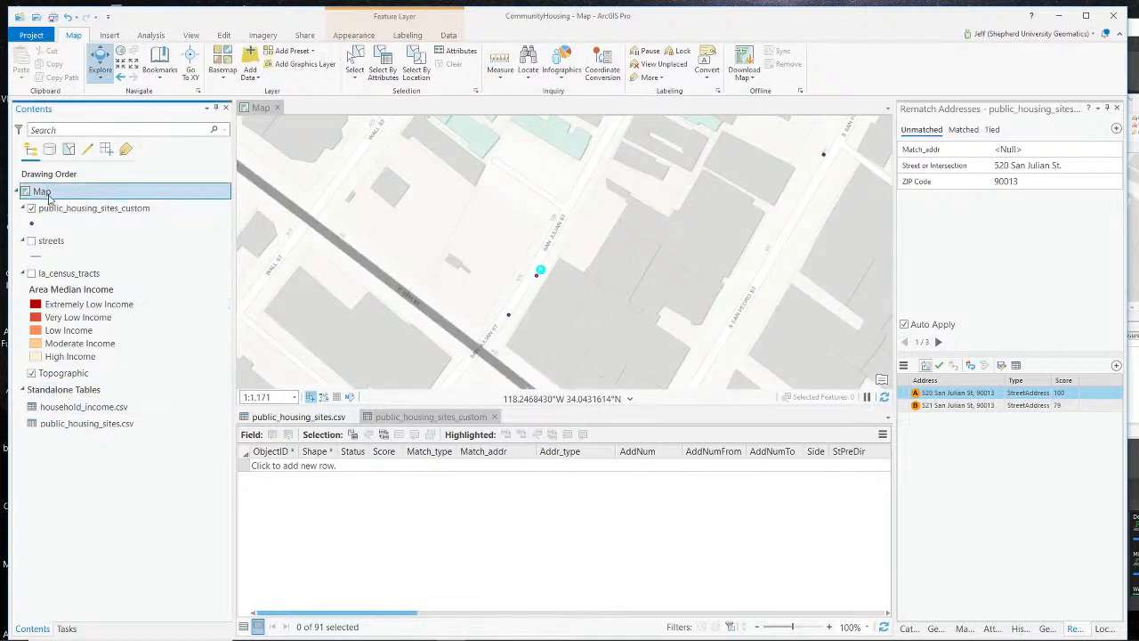
pyautogui.rightClick(45, 191)
pyautogui.click(83, 408)
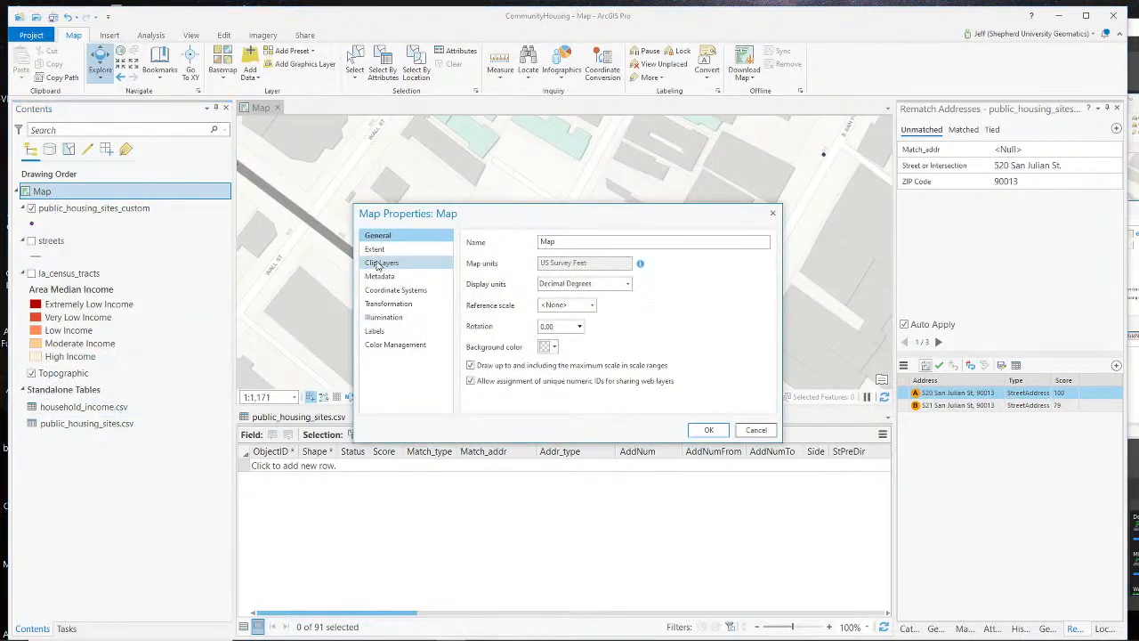
pyautogui.click(756, 431)
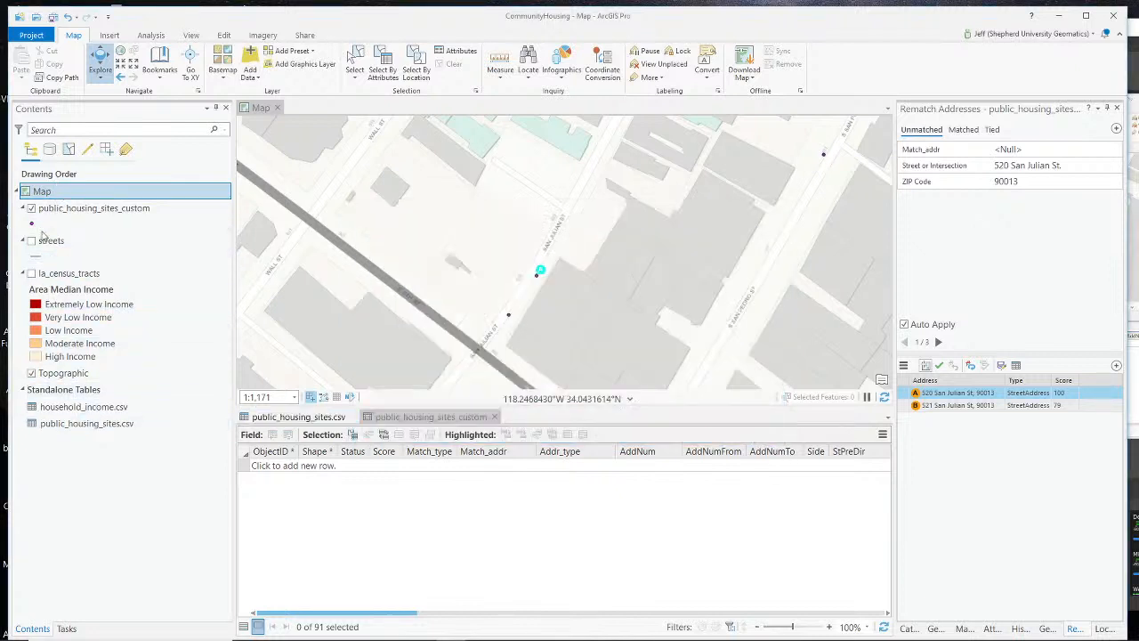
# Step: Set the Topographic basemap layer's maximum visibility scale to 1:125 and check its display around the San Julian Street sites
pyautogui.rightClick(59, 373)
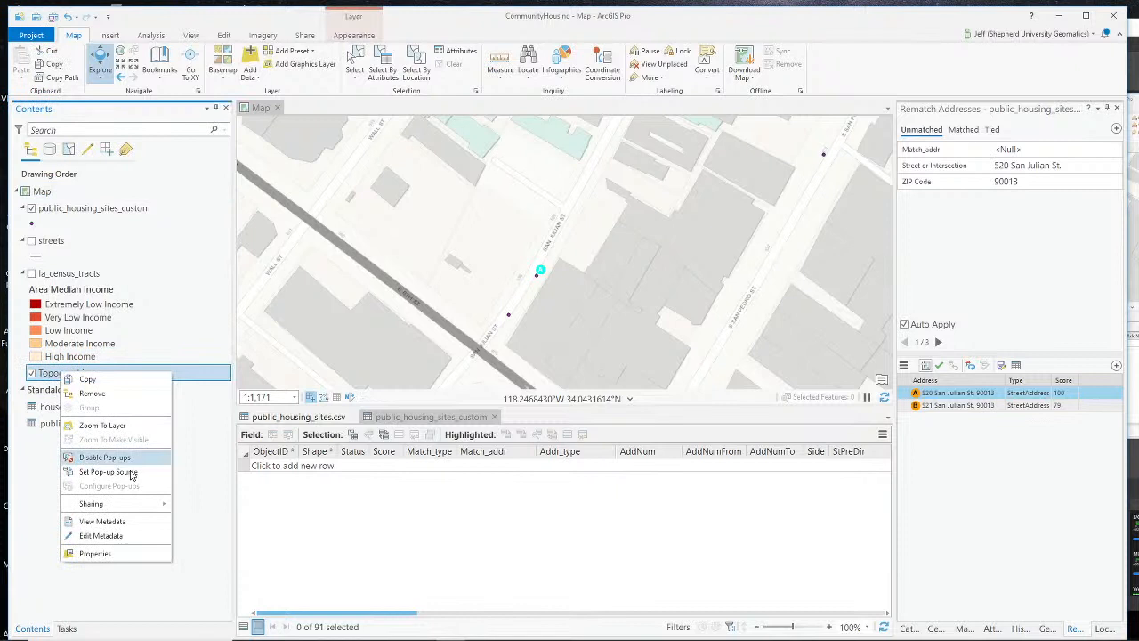
pyautogui.click(136, 555)
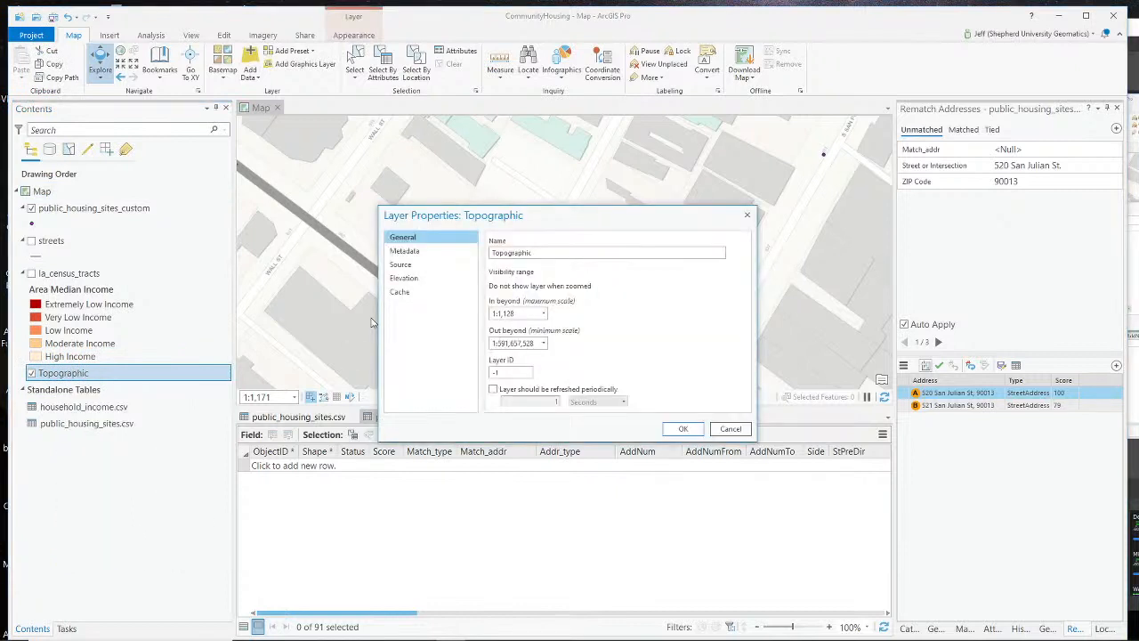
pyautogui.click(543, 313)
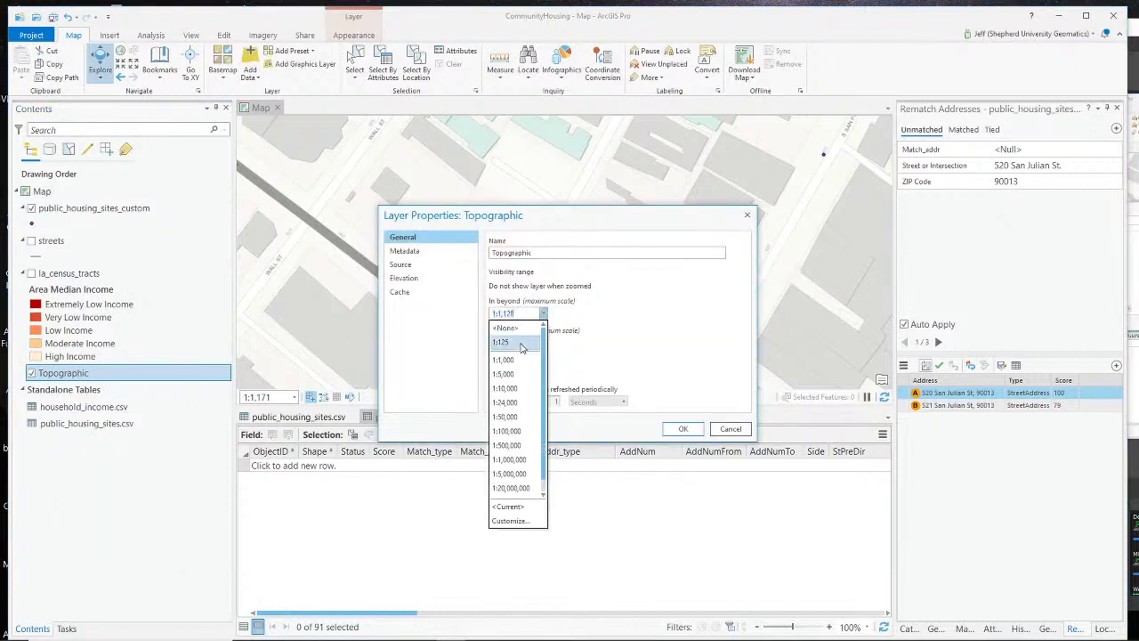
pyautogui.click(525, 344)
pyautogui.click(682, 429)
pyautogui.scroll(5, 525, 263)
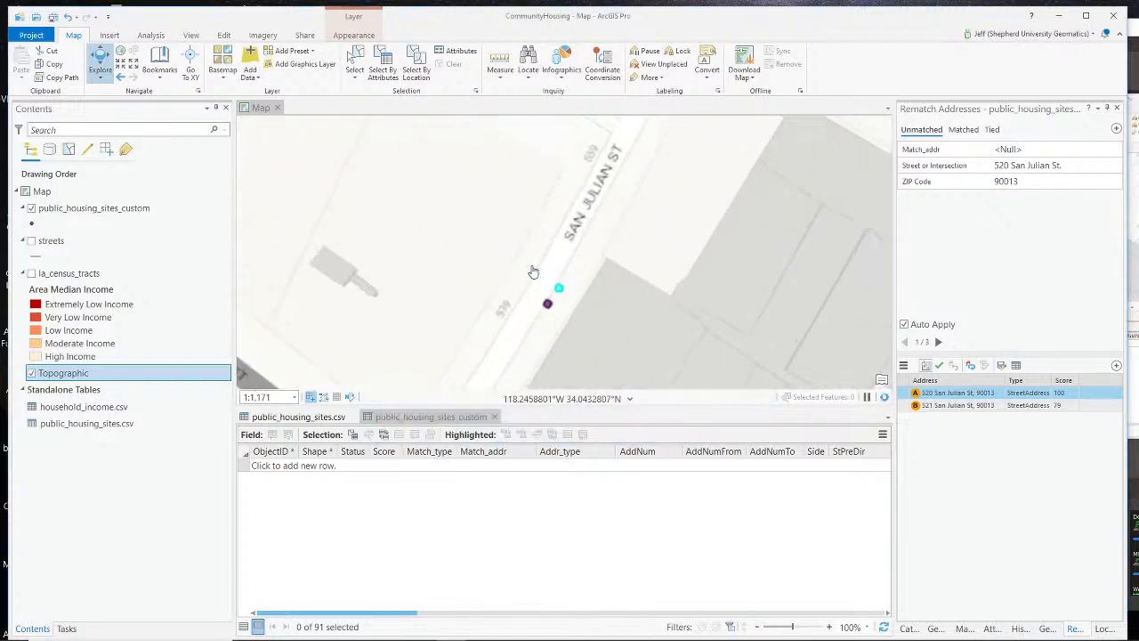
pyautogui.moveTo(530, 320); pyautogui.dragTo(562, 146)
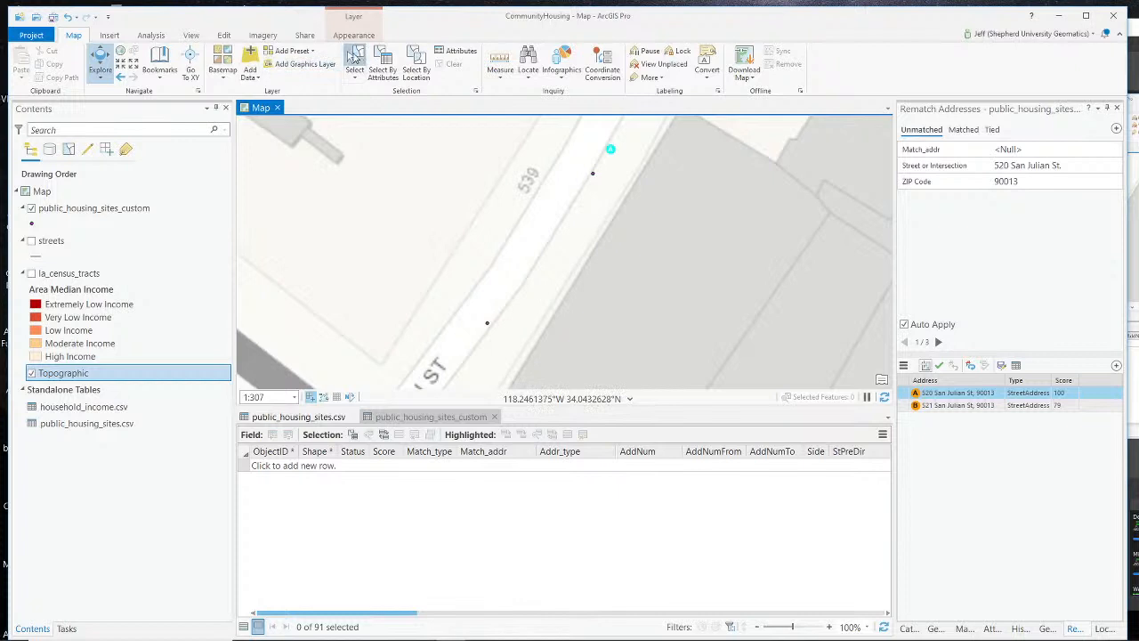
# Step: Select the housing site closest to candidate A to check its address record, and clear the selection
pyautogui.click(354, 67)
pyautogui.click(594, 174)
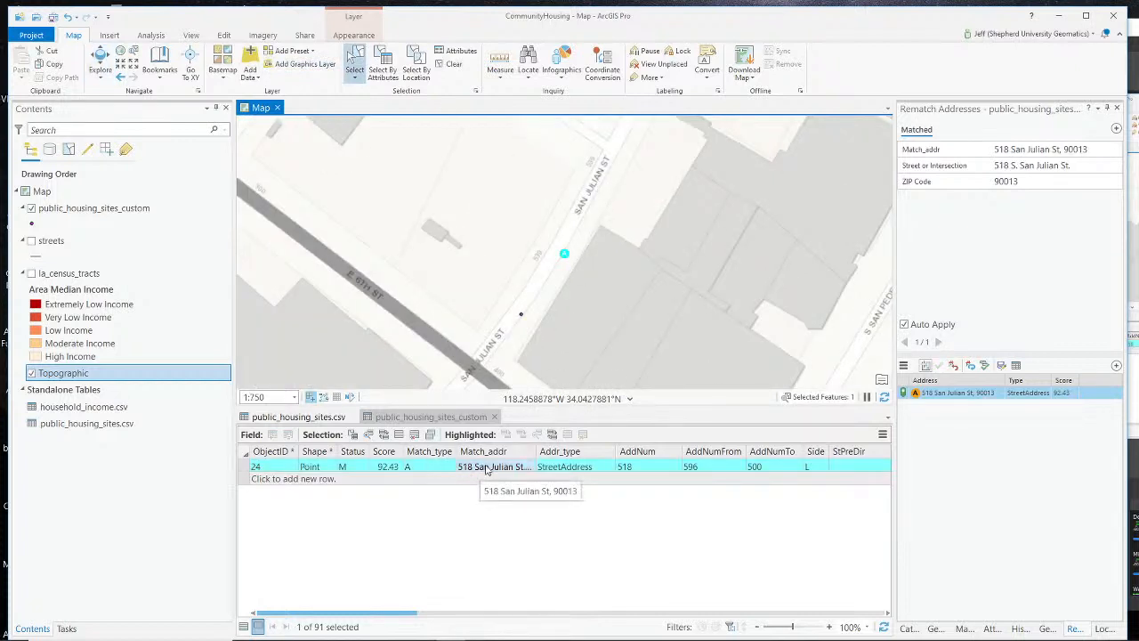
pyautogui.click(450, 64)
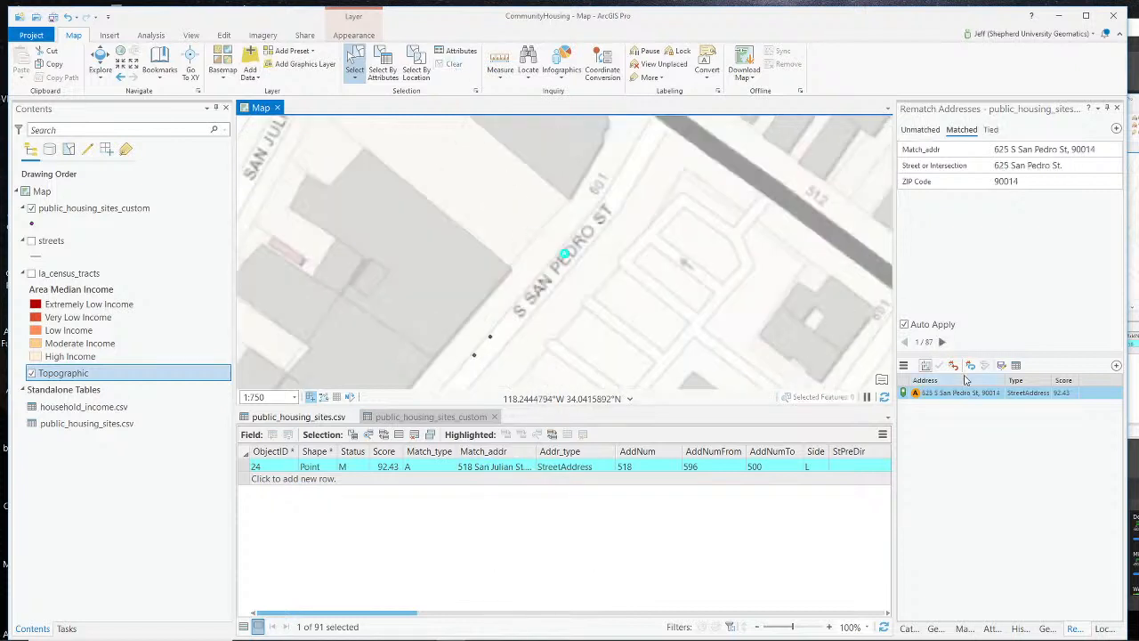
# Step: Match the unmatched San Julian St. address to candidate A and open the matched addresses
pyautogui.click(920, 130)
pyautogui.click(969, 394)
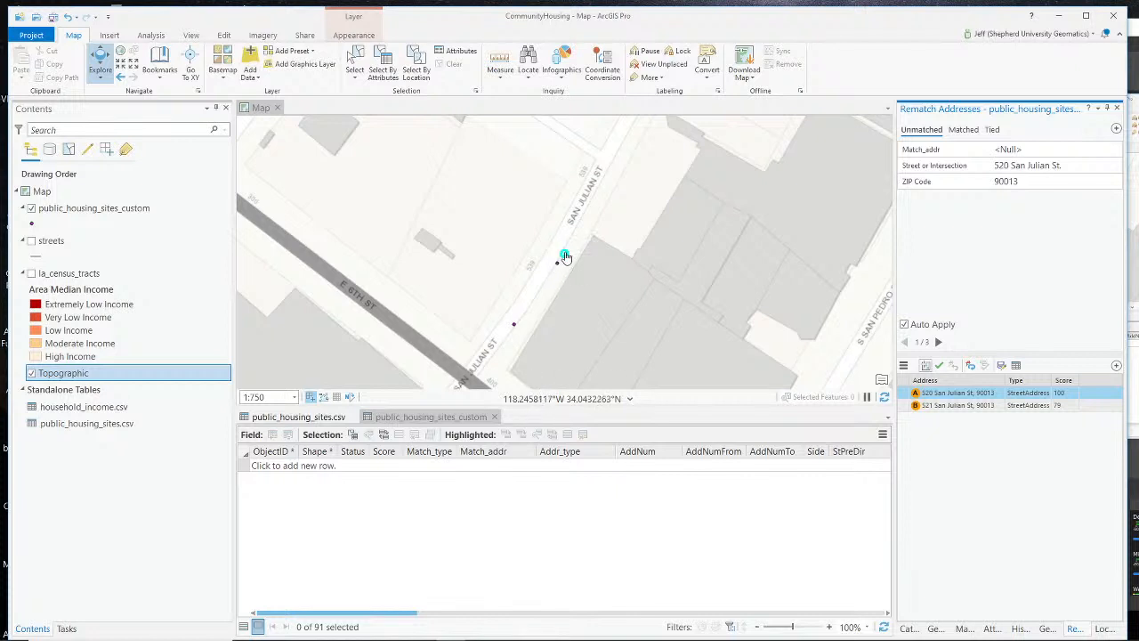
pyautogui.click(940, 366)
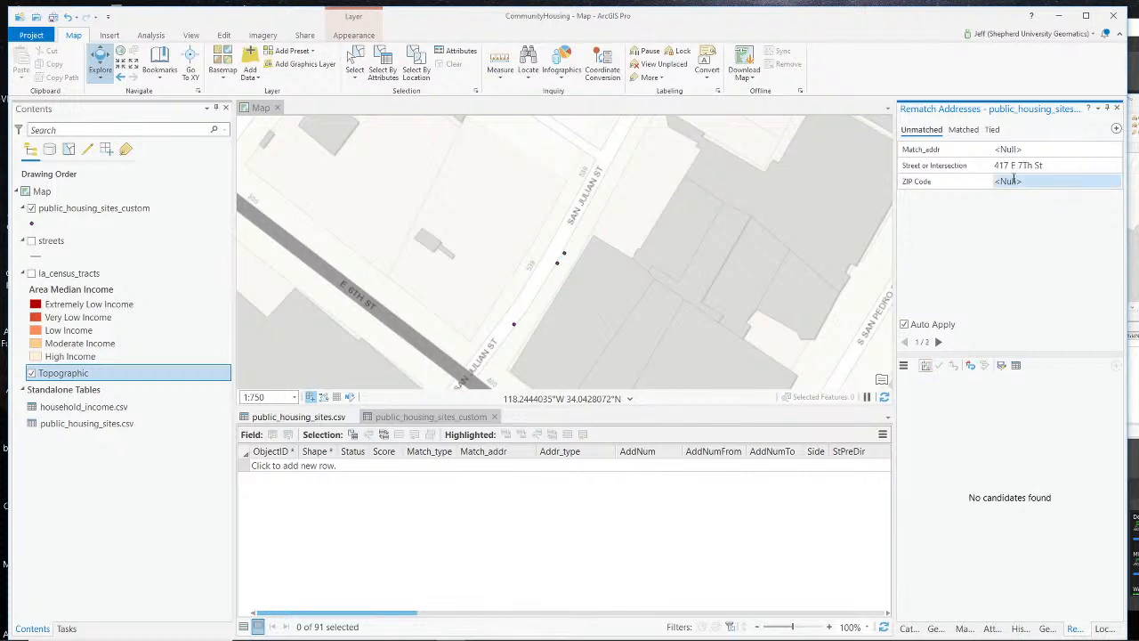
pyautogui.click(961, 130)
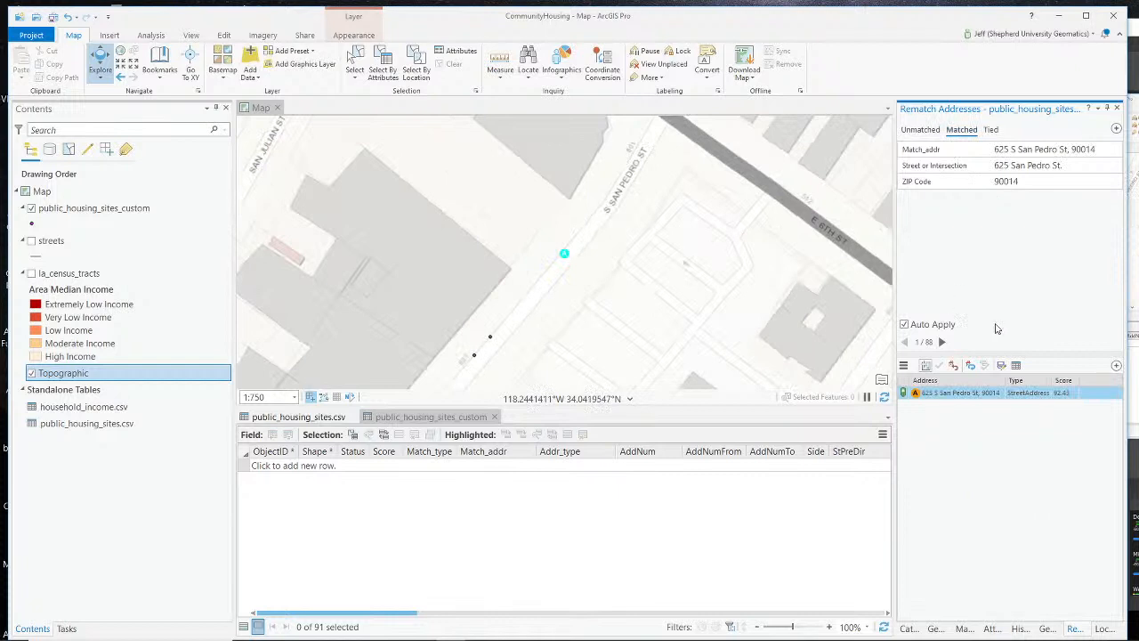
# Step: Correct the unmatched E 7Th St address by changing the capital T in its street name to read 7th
pyautogui.click(921, 130)
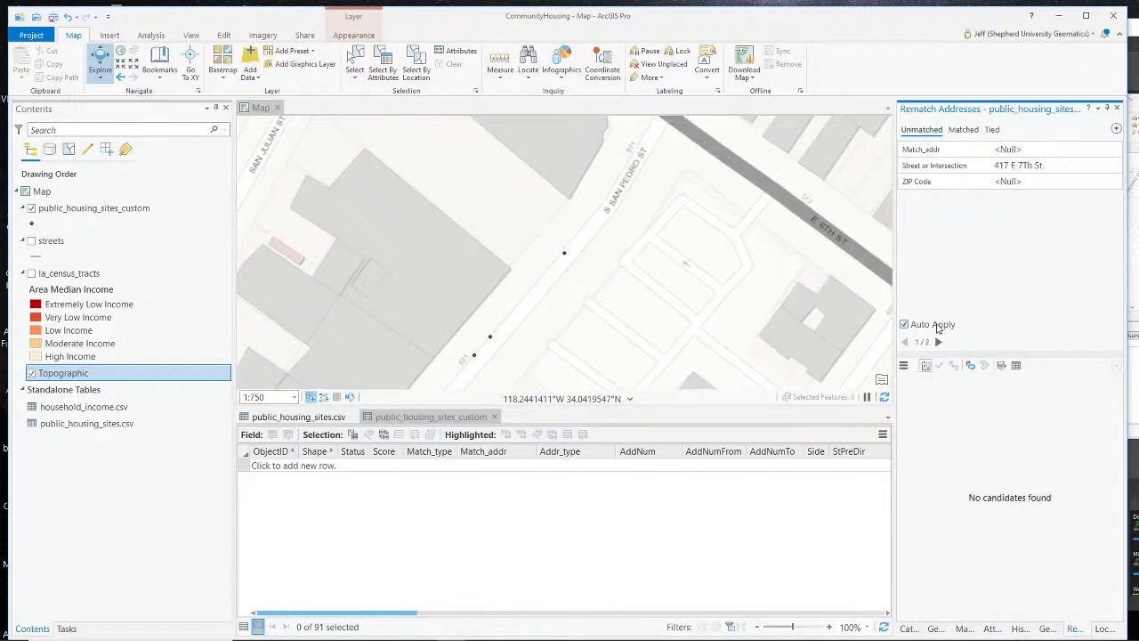
pyautogui.click(1030, 169)
pyautogui.click(1033, 178)
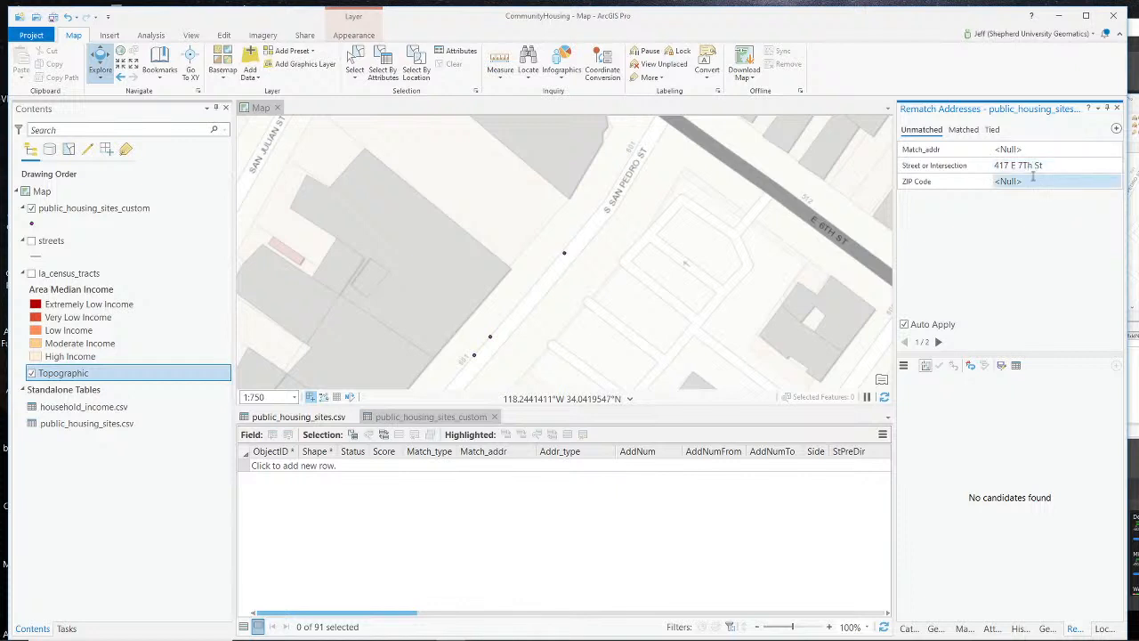
pyautogui.click(1024, 167)
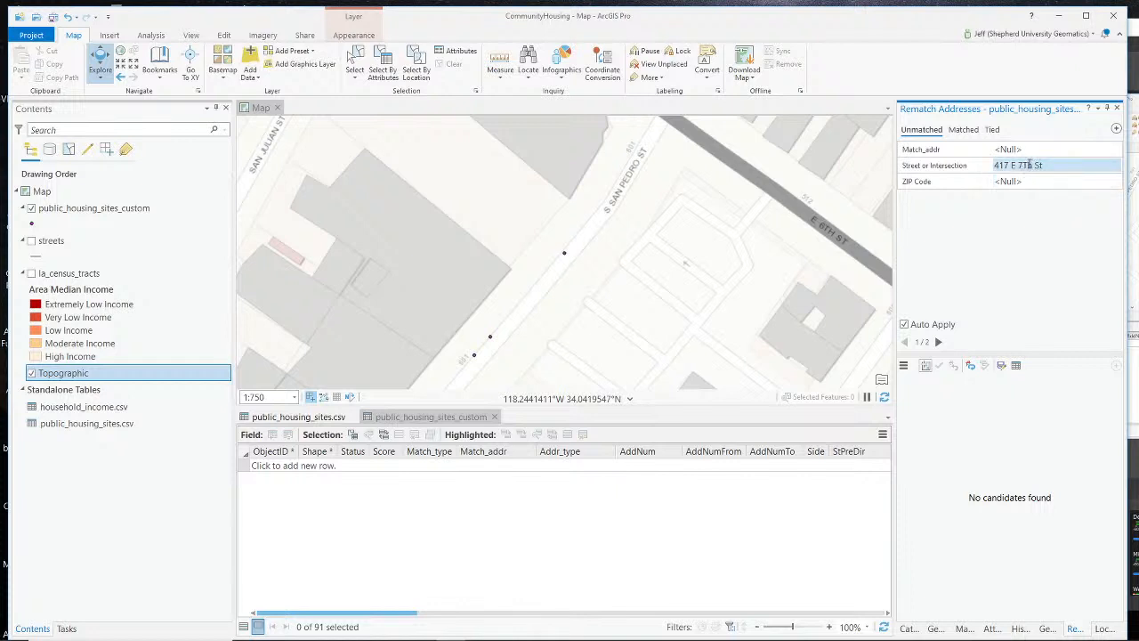
pyautogui.click(1030, 166)
pyautogui.click(1033, 166)
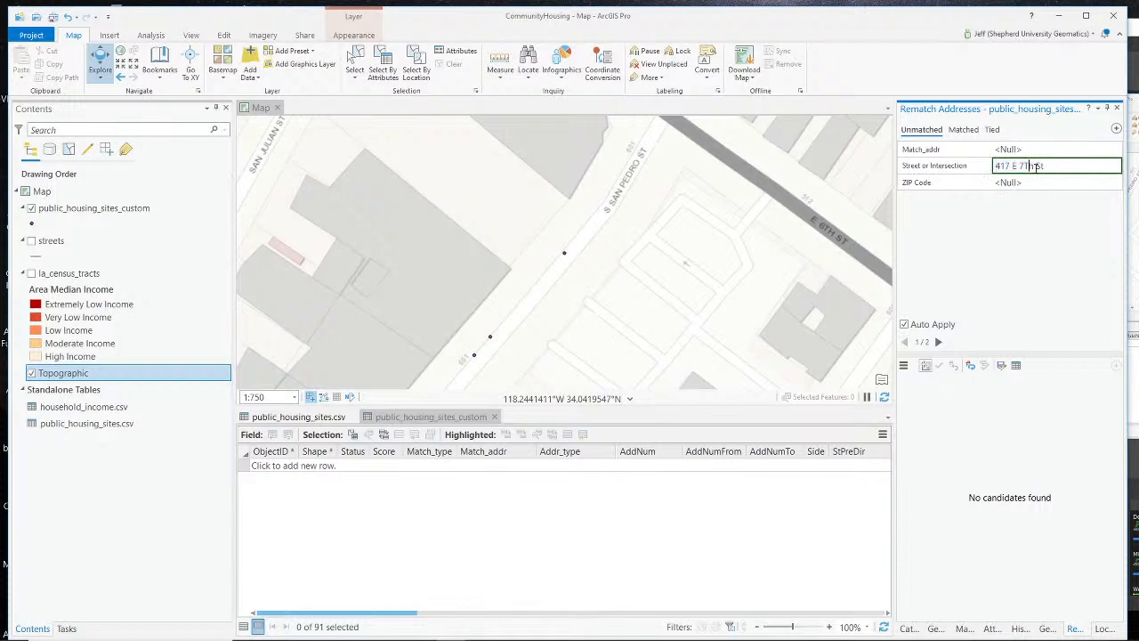
pyautogui.press('BackSpace')
pyautogui.write('t')
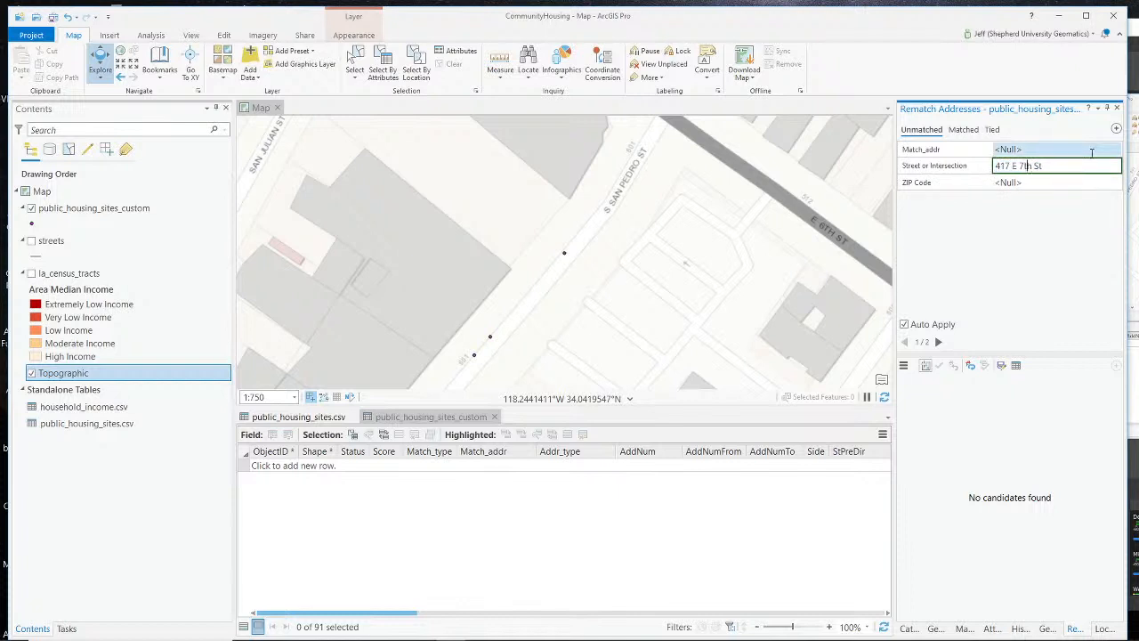
pyautogui.press('Return')
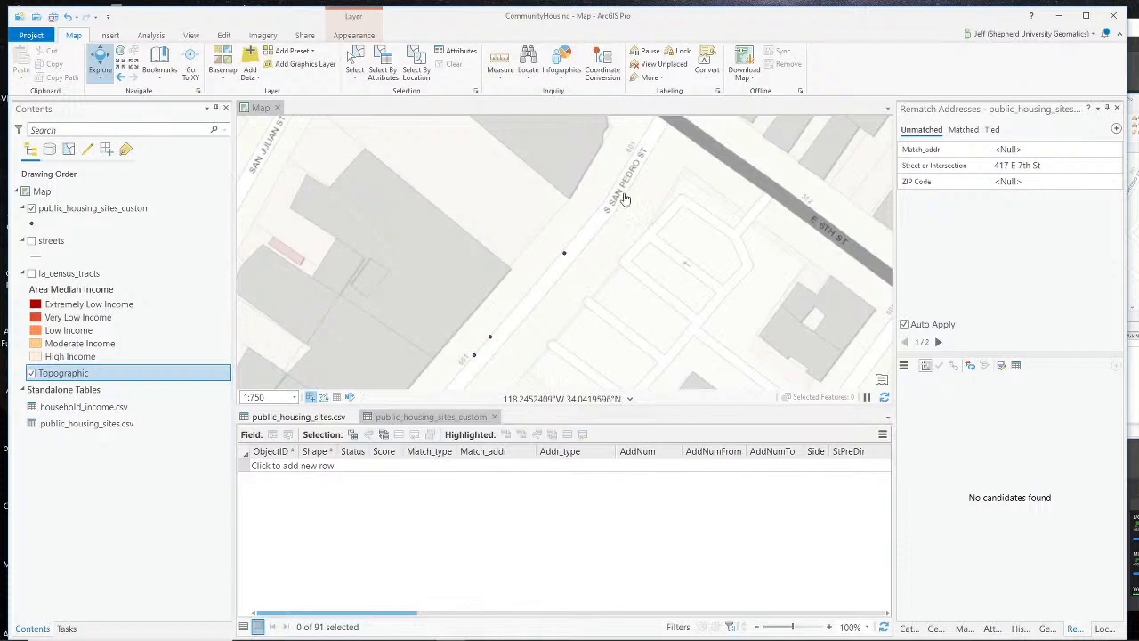
# Step: Locate the unmatched E 7th St address in Los Angeles on the map and return to the address rematching
pyautogui.click(529, 59)
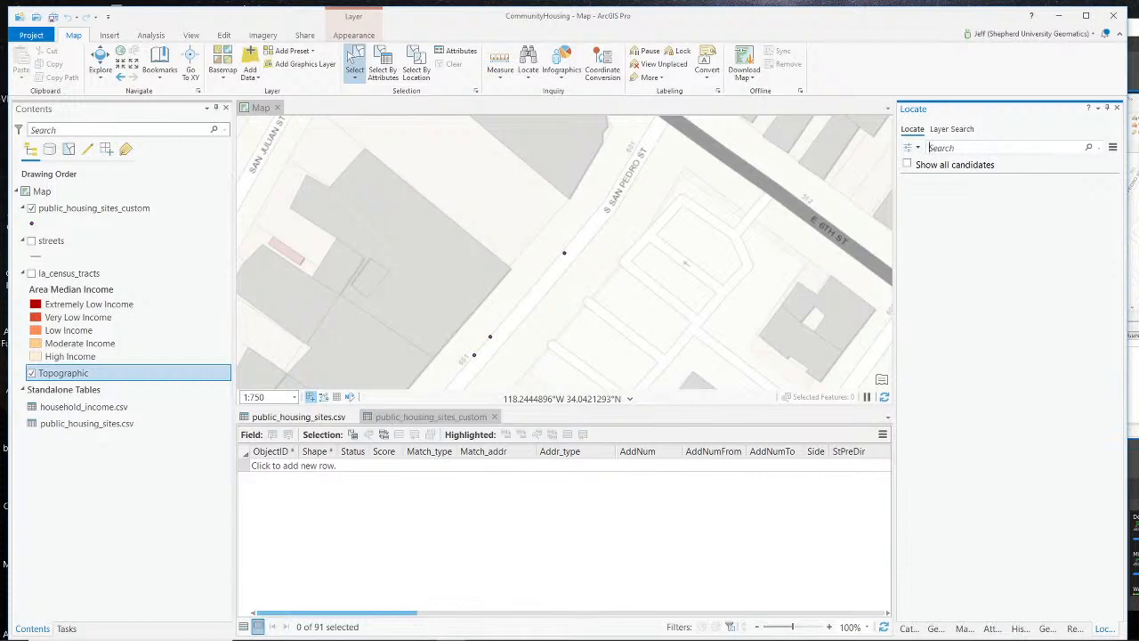
pyautogui.write('417')
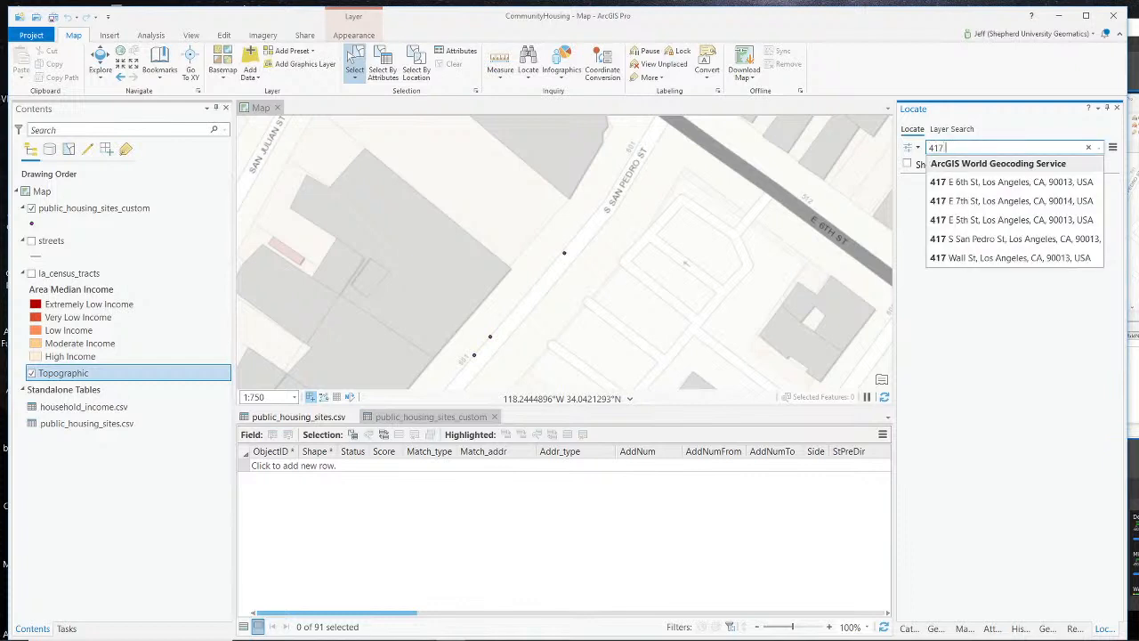
pyautogui.write(' E 7th')
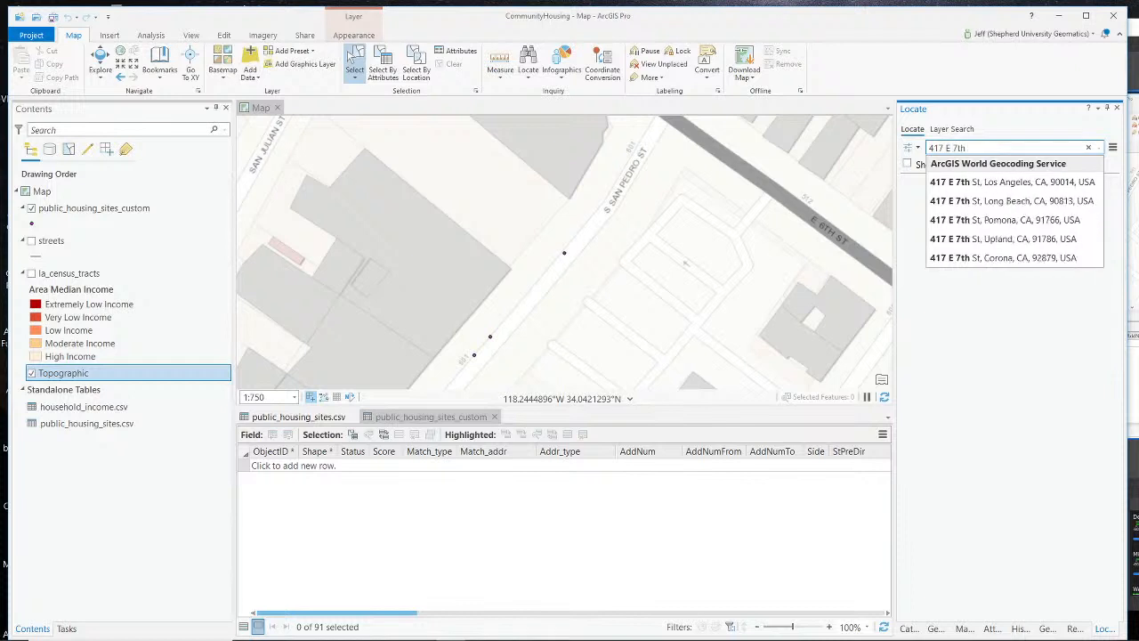
pyautogui.click(1006, 182)
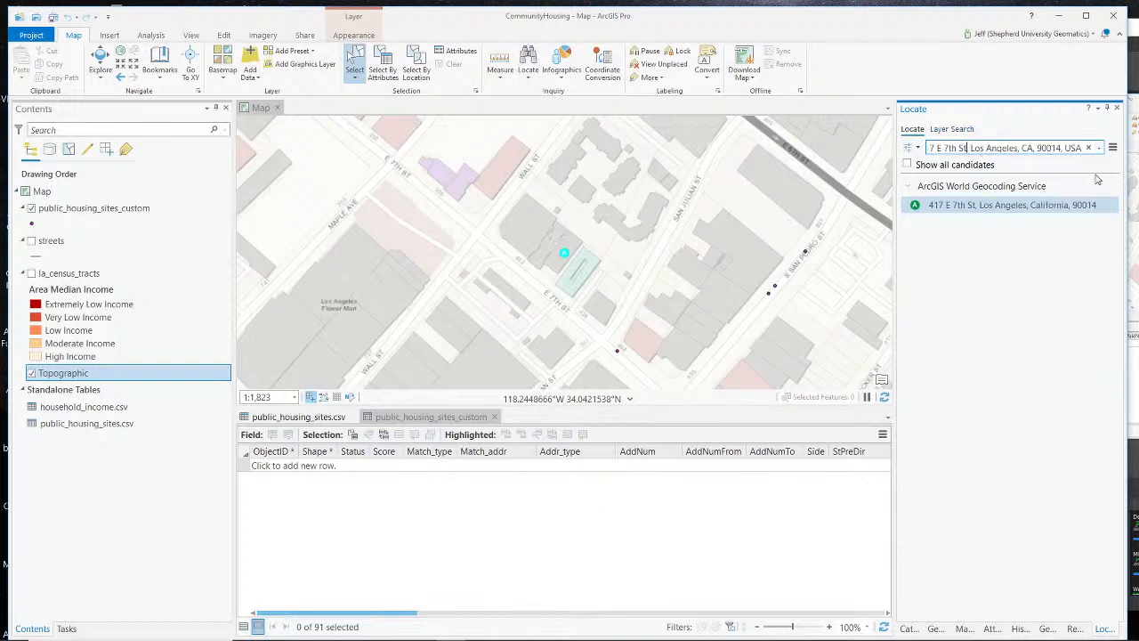
pyautogui.click(1075, 629)
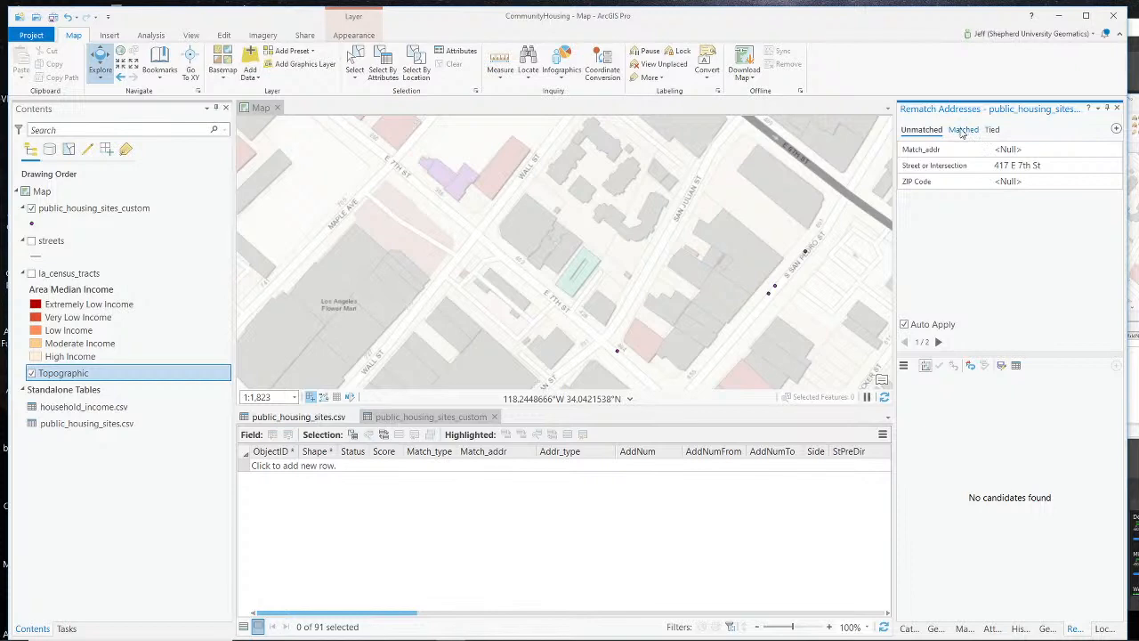
pyautogui.scroll(-2, 585, 236)
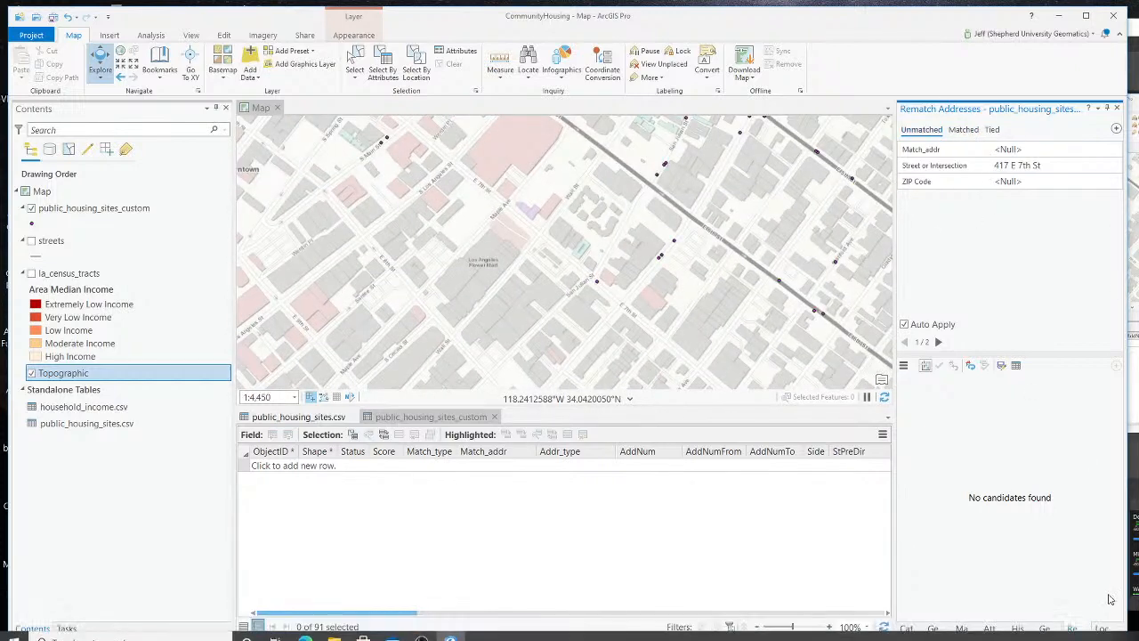
pyautogui.click(1104, 629)
pyautogui.click(975, 146)
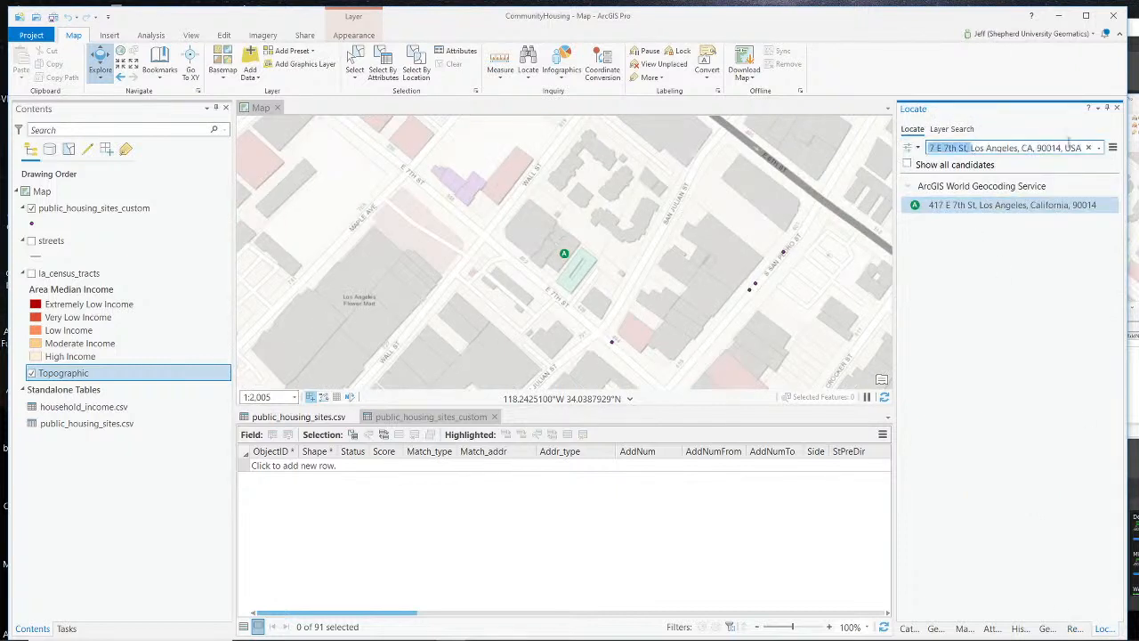
pyautogui.press('BackSpace')
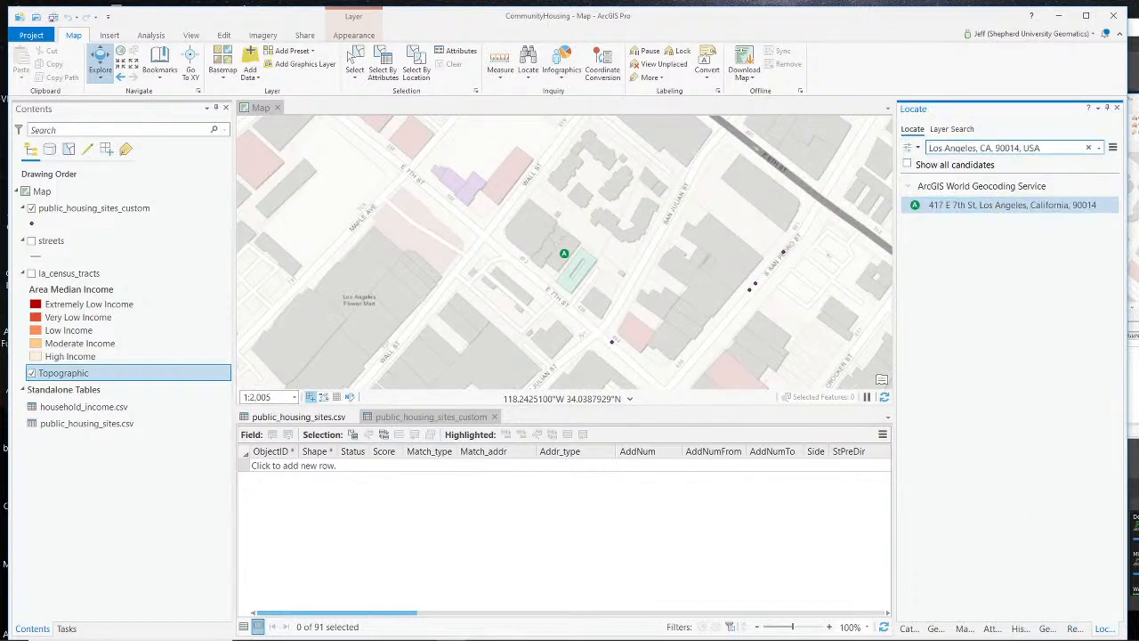
pyautogui.click(1039, 150)
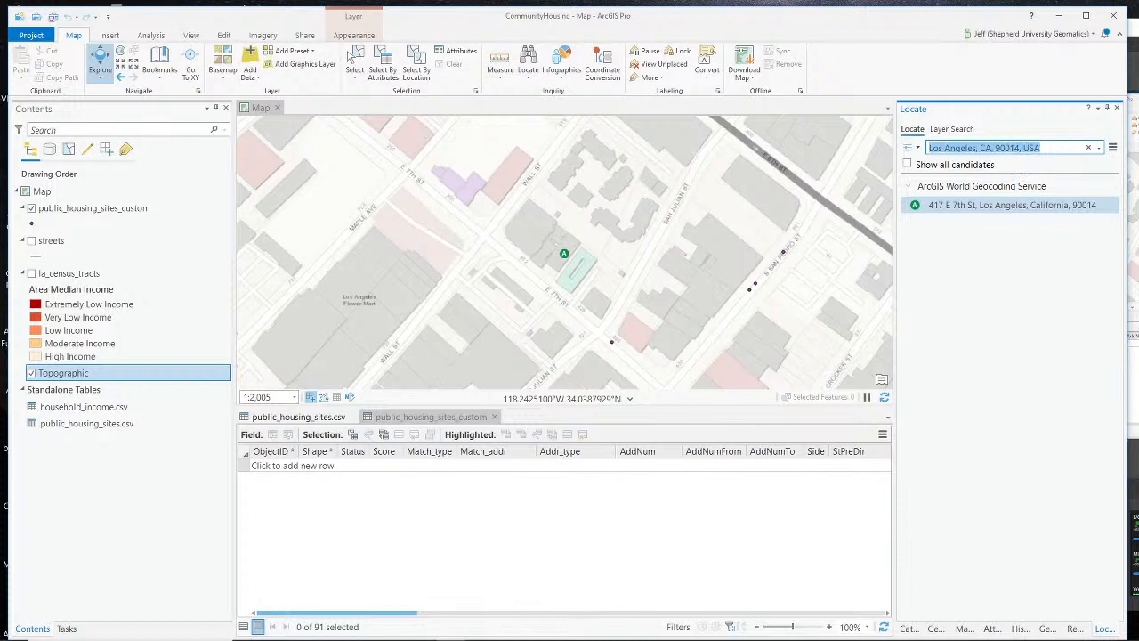
pyautogui.write('417')
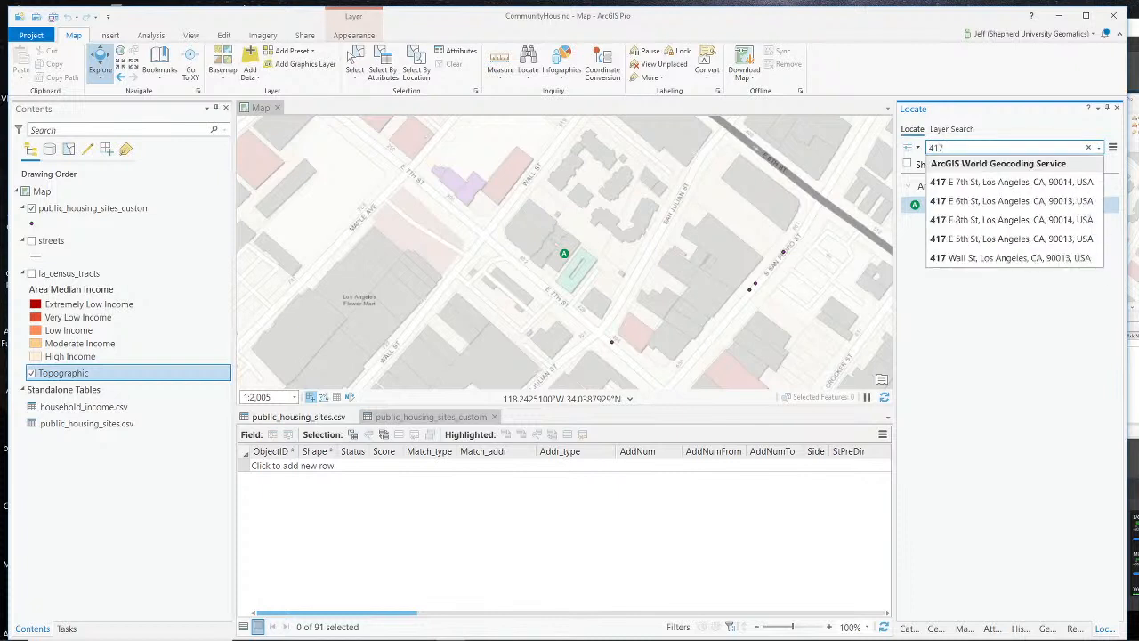
pyautogui.write(' E')
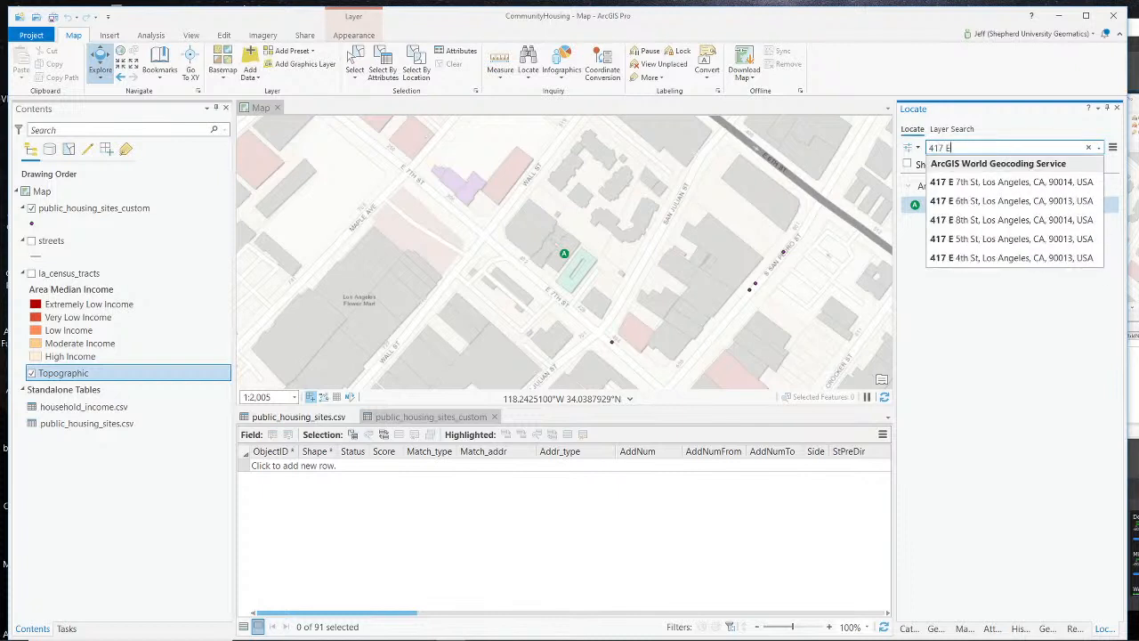
pyautogui.write(' &th')
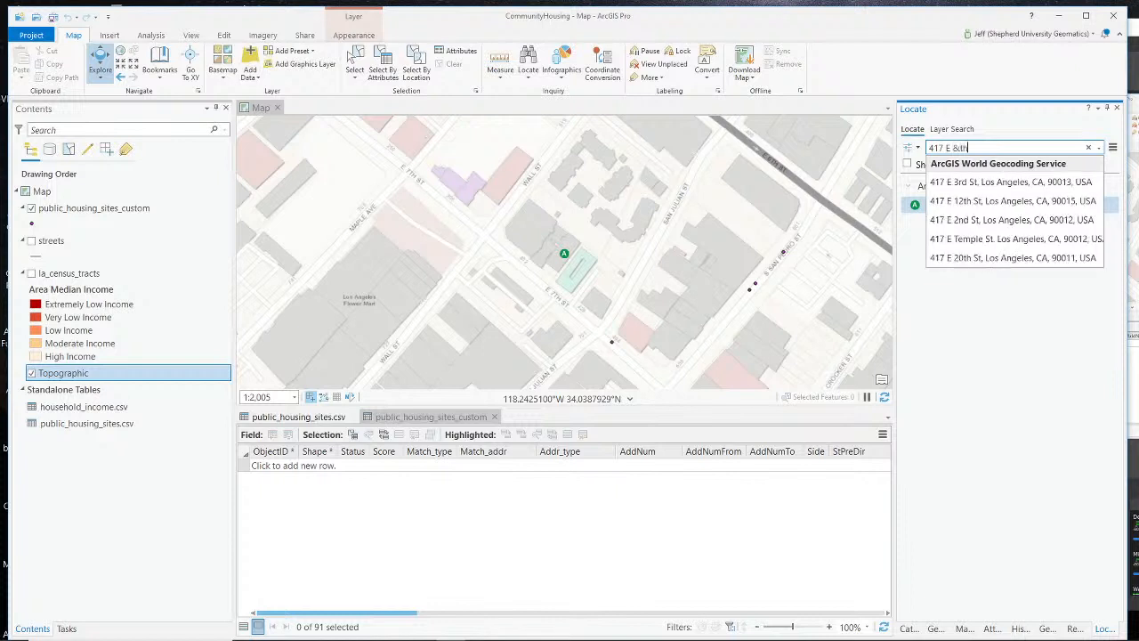
pyautogui.press('BackSpace')
pyautogui.press('BackSpace')
pyautogui.press('BackSpace')
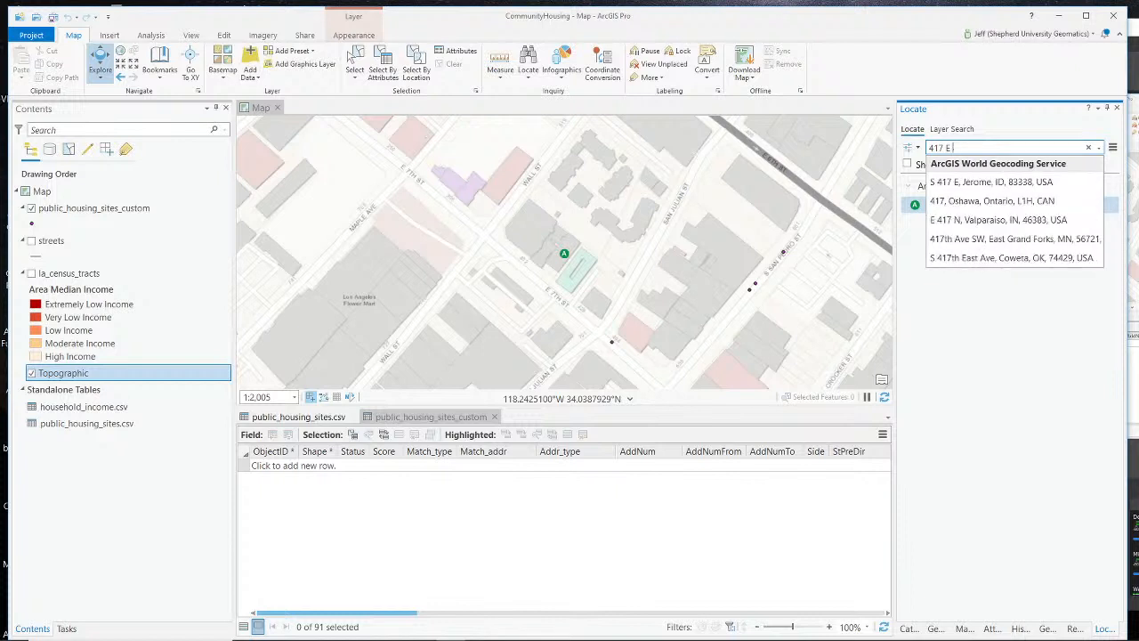
pyautogui.write('7th')
pyautogui.press('Return')
pyautogui.write('90')
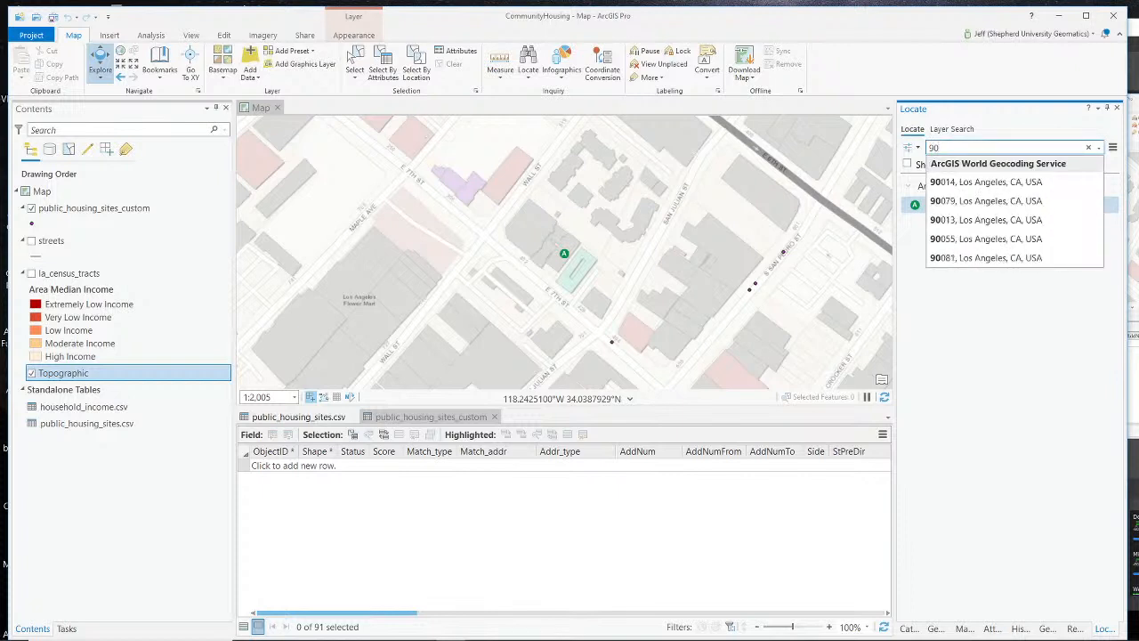
pyautogui.press('BackSpace')
pyautogui.press('BackSpace')
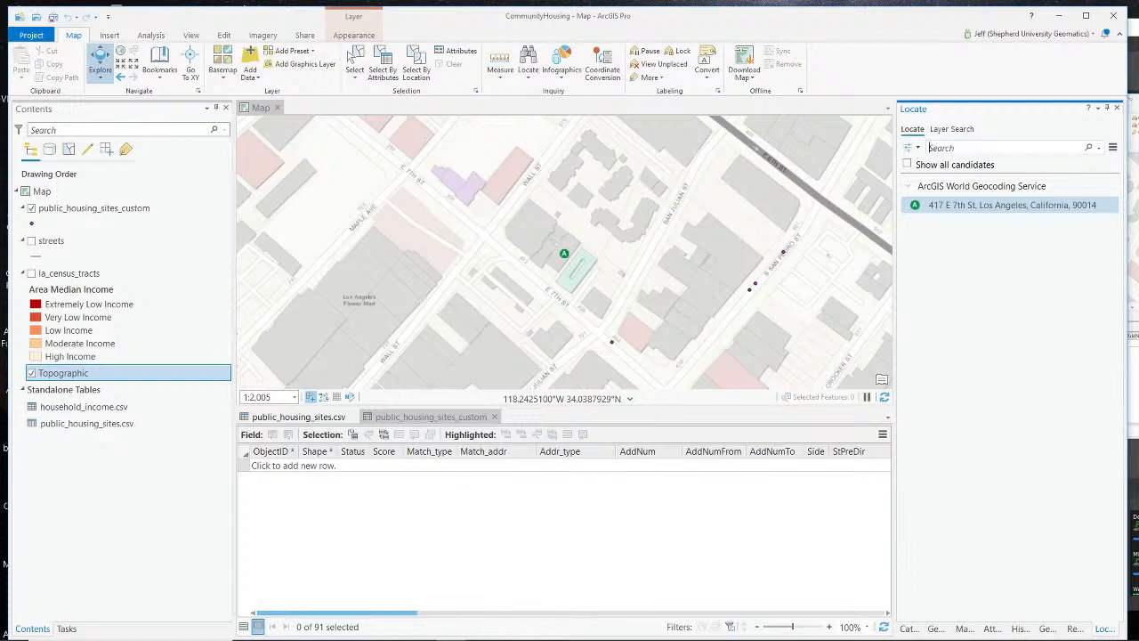
# Step: Search again for the unmatched E 7th St address and locate the Los Angeles suggestion to read its ZIP code
pyautogui.write('417')
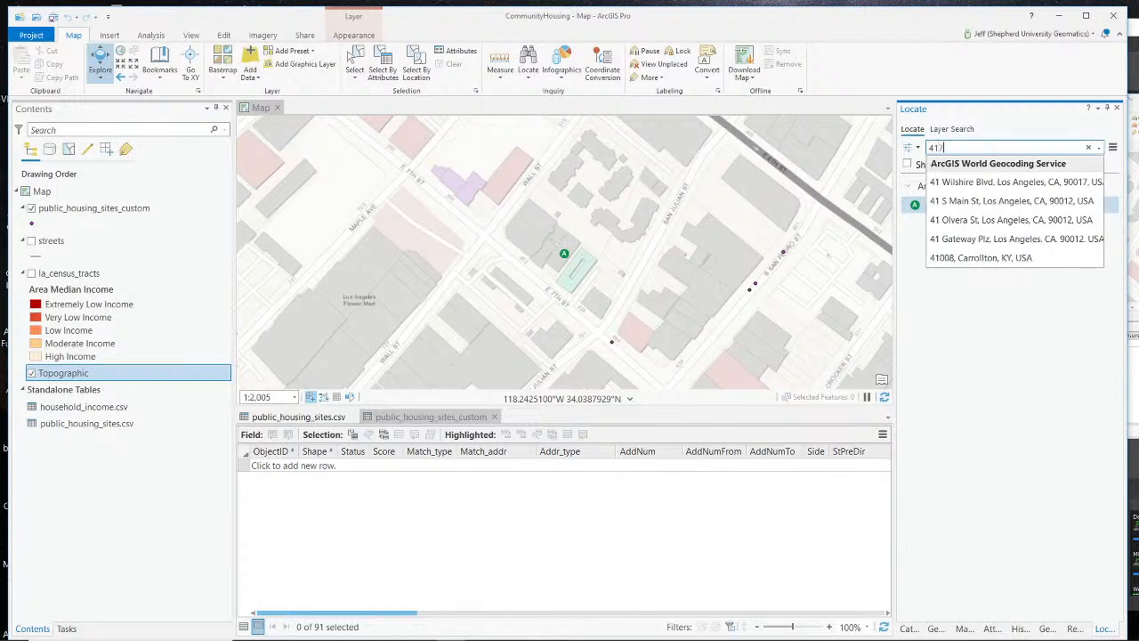
pyautogui.write(' E')
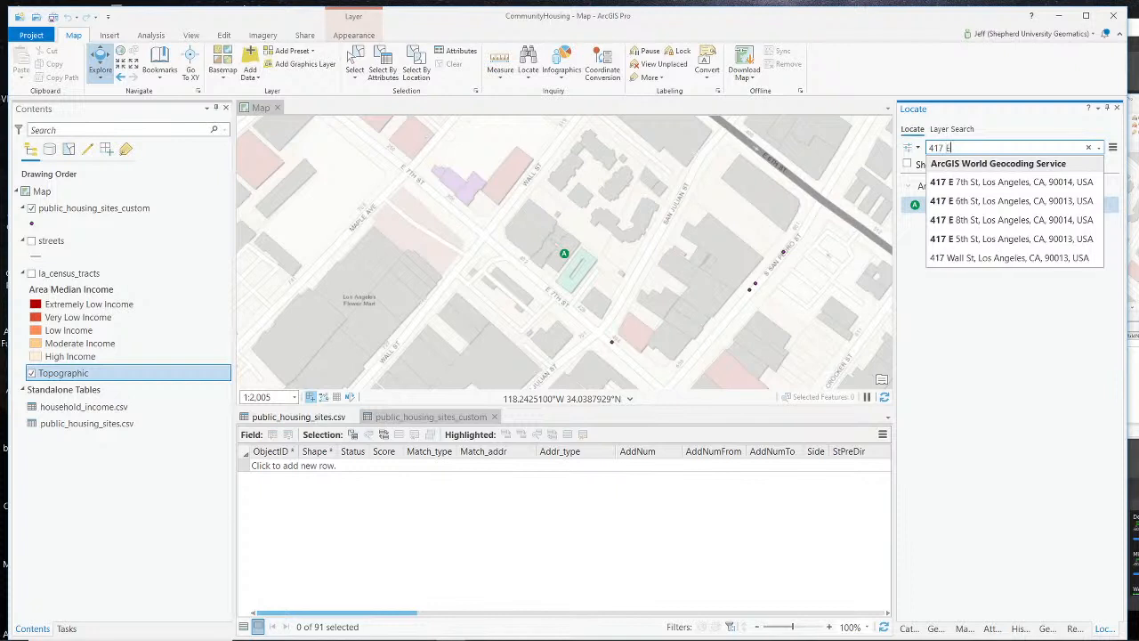
pyautogui.write(' 7th')
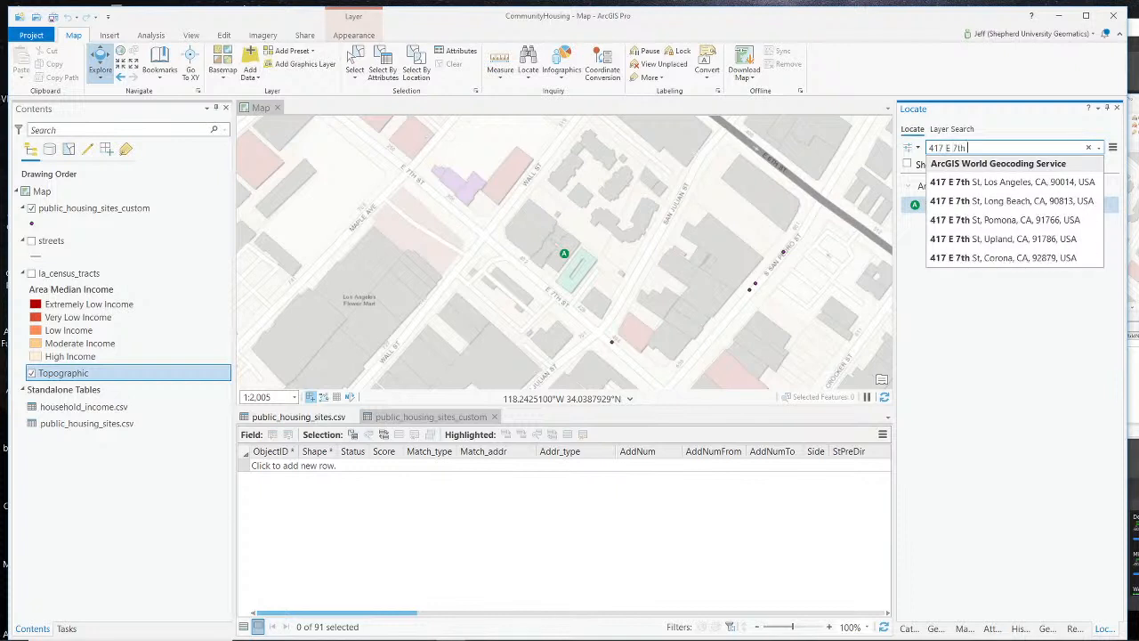
pyautogui.write(' St, Lon')
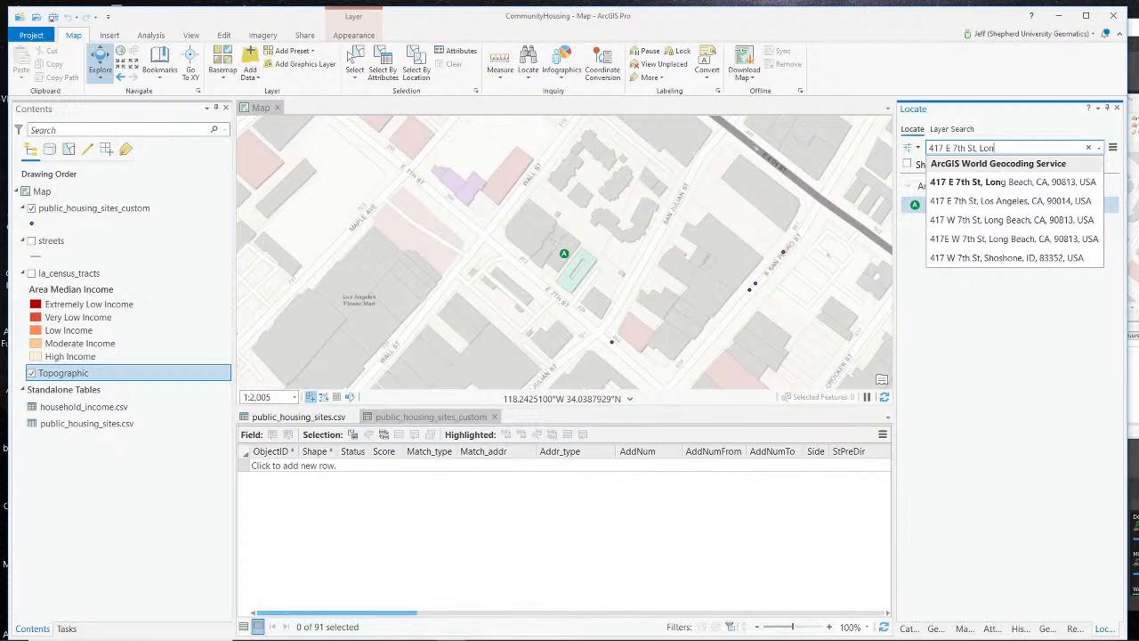
pyautogui.click(1051, 203)
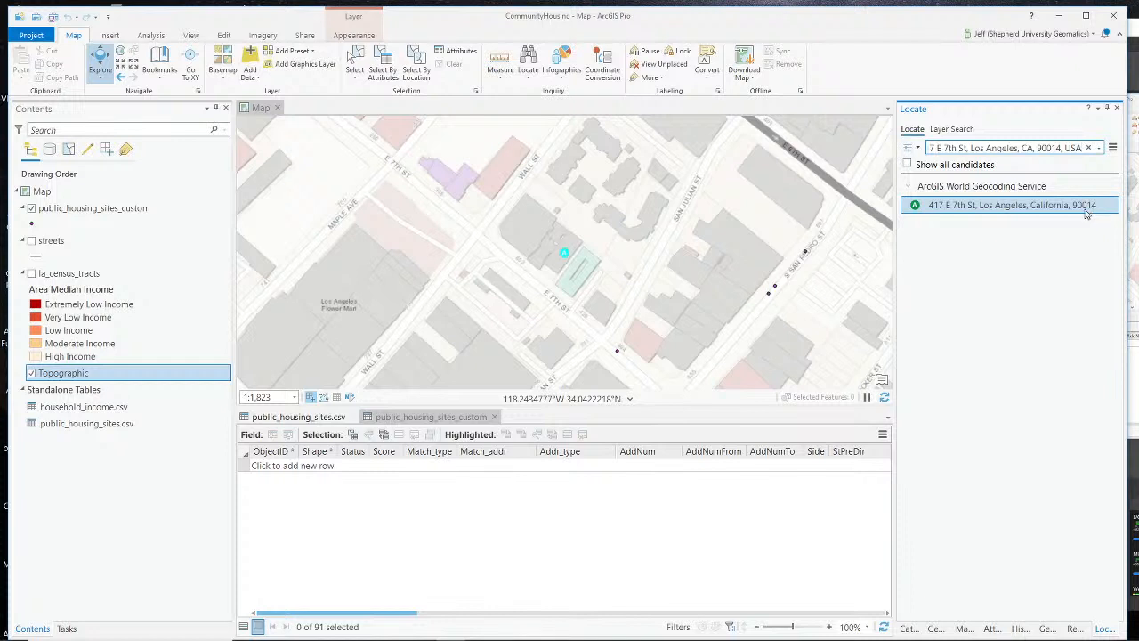
# Step: Set the ZIP Code of the unmatched E 7th St address to 90014 in the address rematching
pyautogui.moveTo(1084, 623)
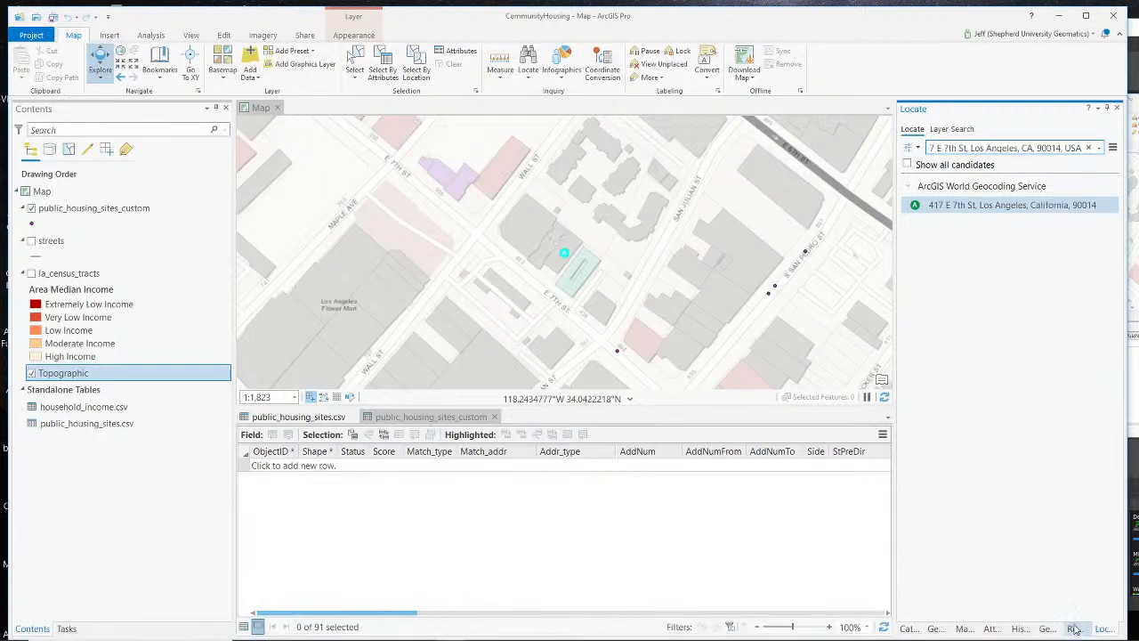
pyautogui.click(1075, 629)
pyautogui.click(1006, 180)
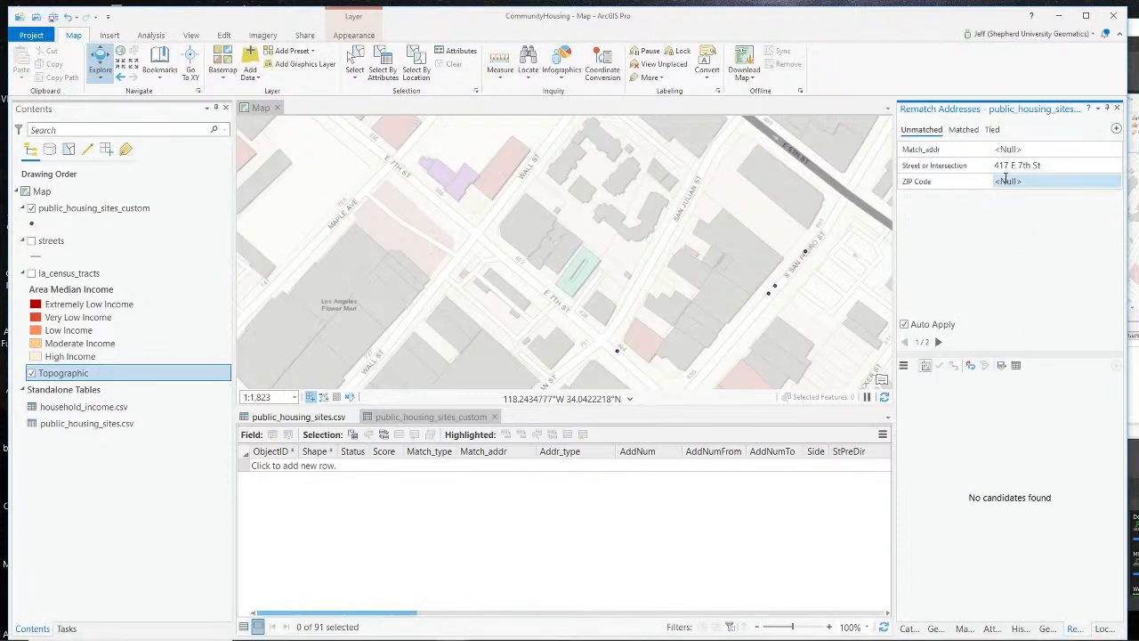
pyautogui.click(1008, 181)
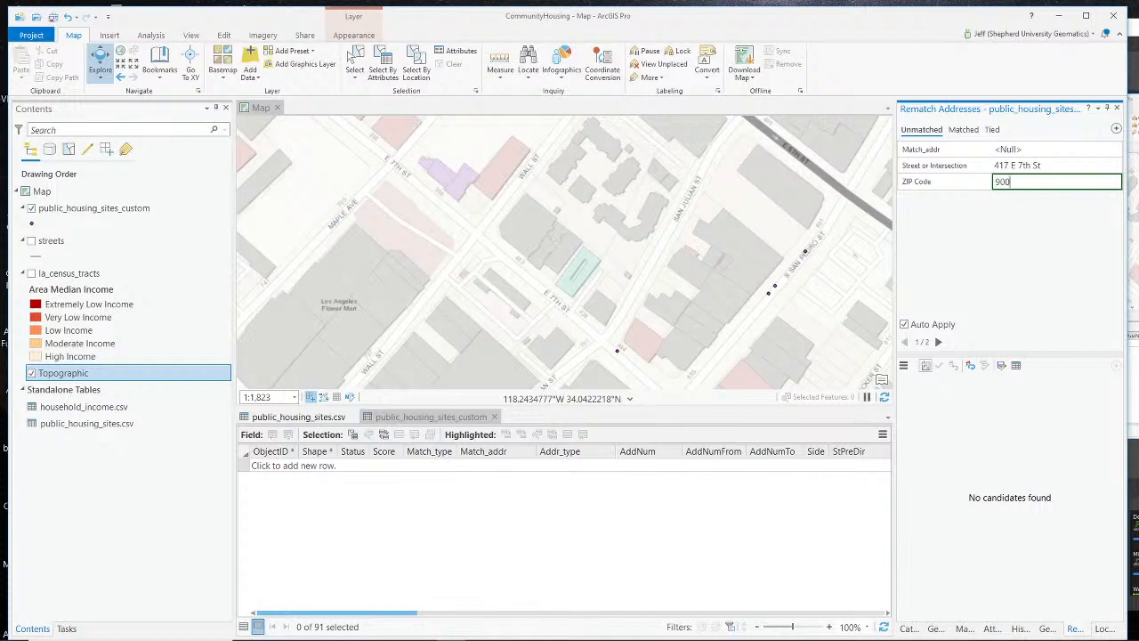
pyautogui.write('90014')
pyautogui.press('Return')
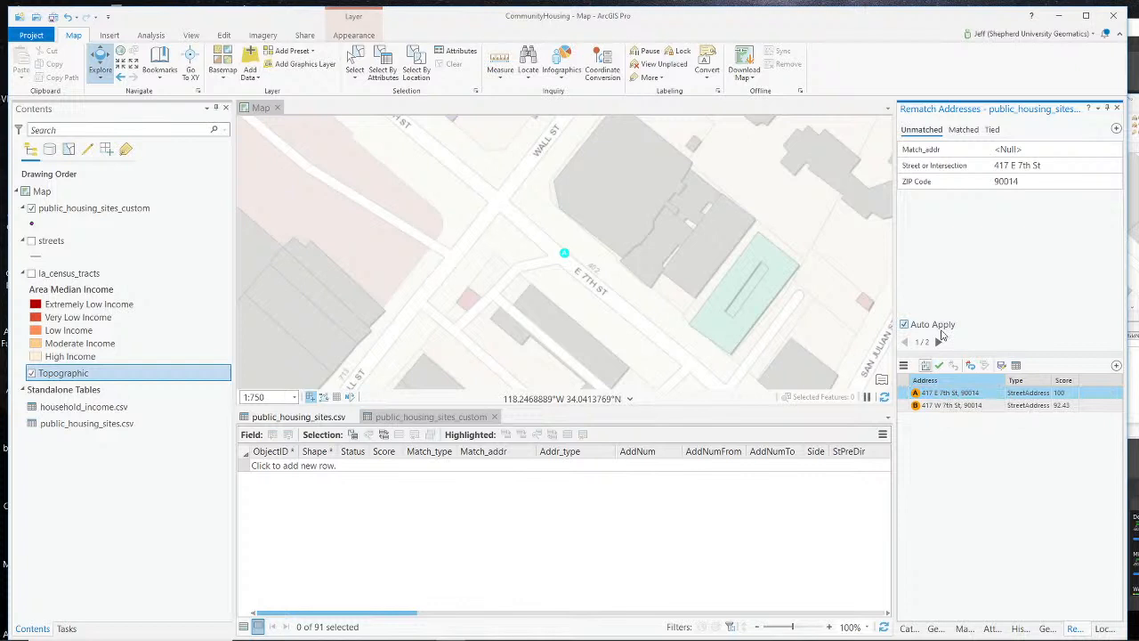
# Step: Match the unmatched E 7th St address in ZIP code 90014 to candidate A
pyautogui.click(939, 365)
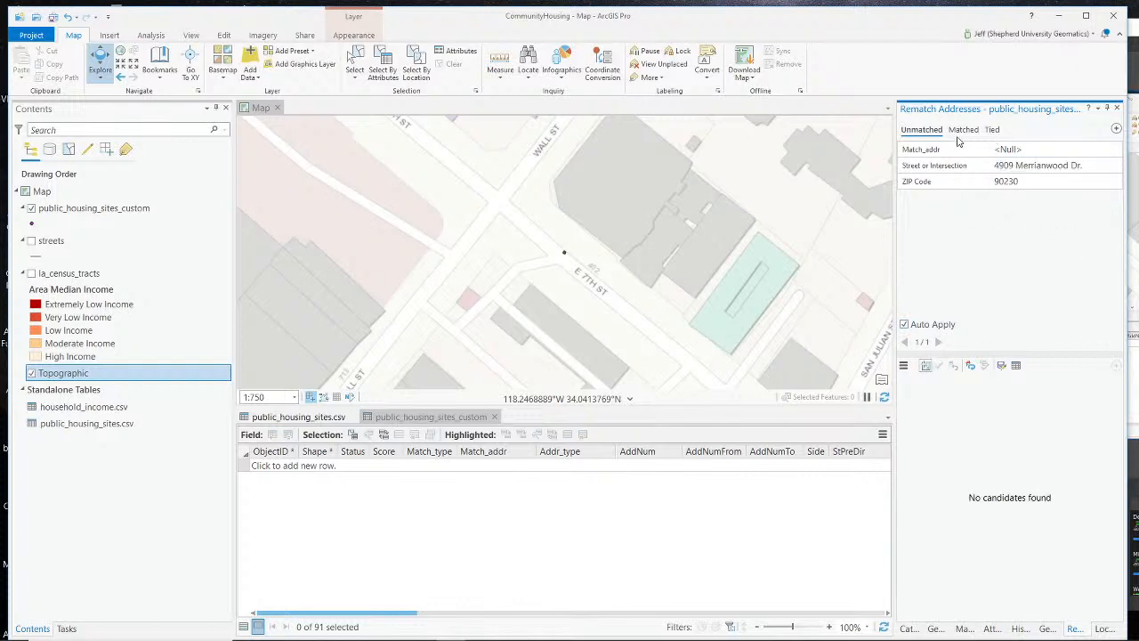
# Step: Correct the street name of the unmatched Merrianwood Dr. address to Marionwood Dr. and match it to candidate A
pyautogui.click(1015, 165)
pyautogui.click(1043, 166)
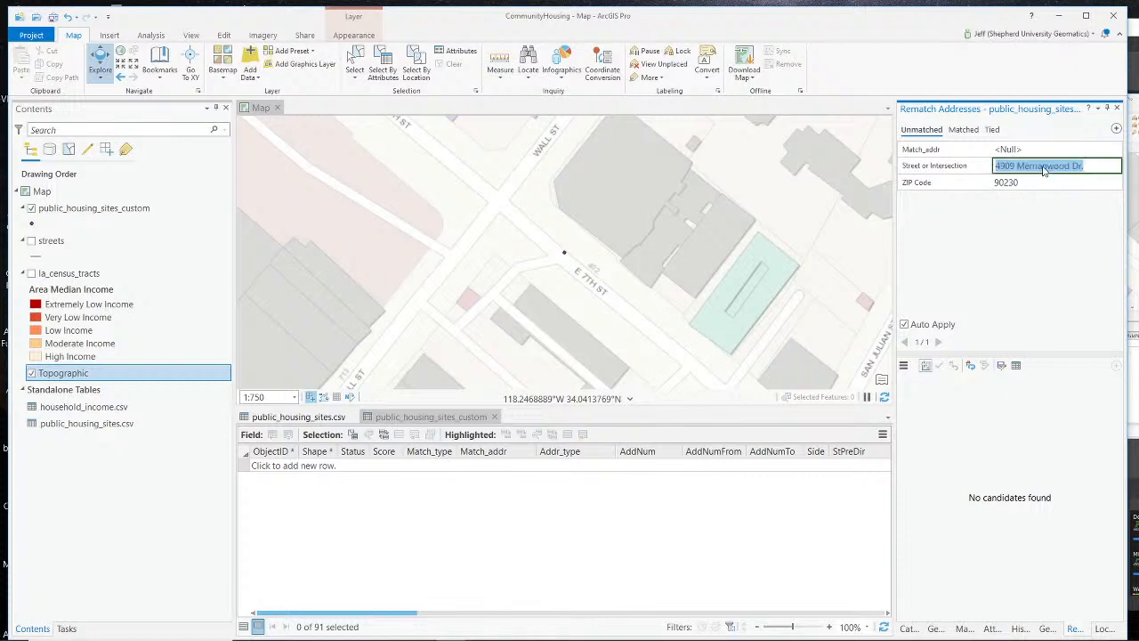
pyautogui.click(1030, 166)
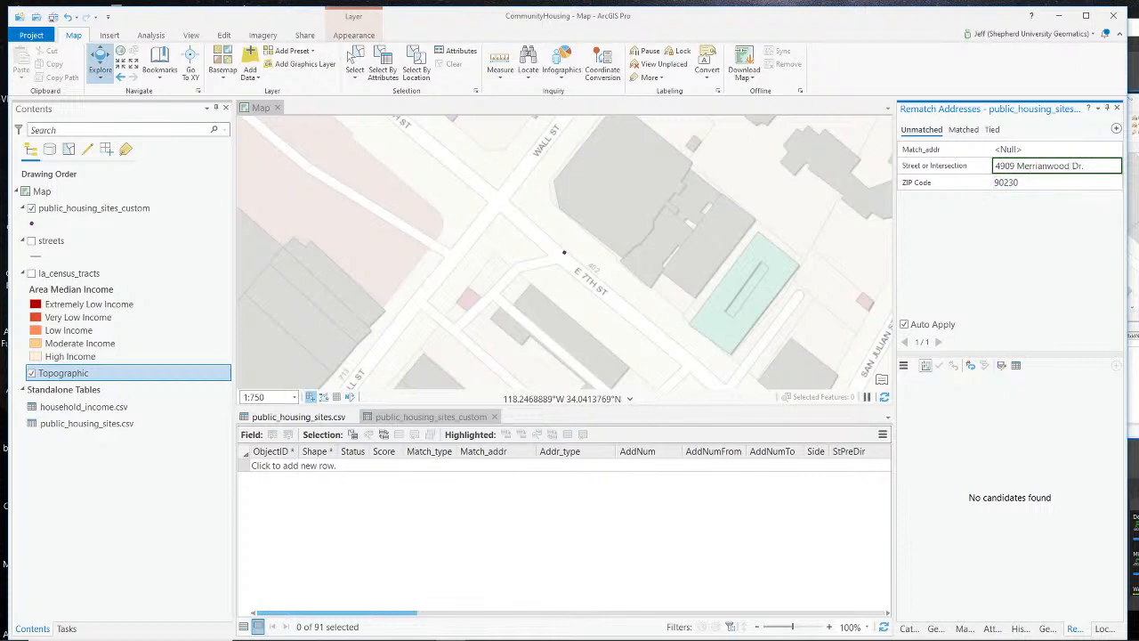
pyautogui.press('BackSpace')
pyautogui.press('BackSpace')
pyautogui.press('BackSpace')
pyautogui.press('BackSpace')
pyautogui.press('BackSpace')
pyautogui.press('BackSpace')
pyautogui.press('BackSpace')
pyautogui.press('BackSpace')
pyautogui.press('BackSpace')
pyautogui.press('BackSpace')
pyautogui.write('arrionw')
pyautogui.press('BackSpace')
pyautogui.press('BackSpace')
pyautogui.press('BackSpace')
pyautogui.press('BackSpace')
pyautogui.press('BackSpace')
pyautogui.press('BackSpace')
pyautogui.write('ropnw')
pyautogui.press('BackSpace')
pyautogui.press('BackSpace')
pyautogui.press('BackSpace')
pyautogui.press('BackSpace')
pyautogui.write('ionwood')
pyautogui.press('Return')
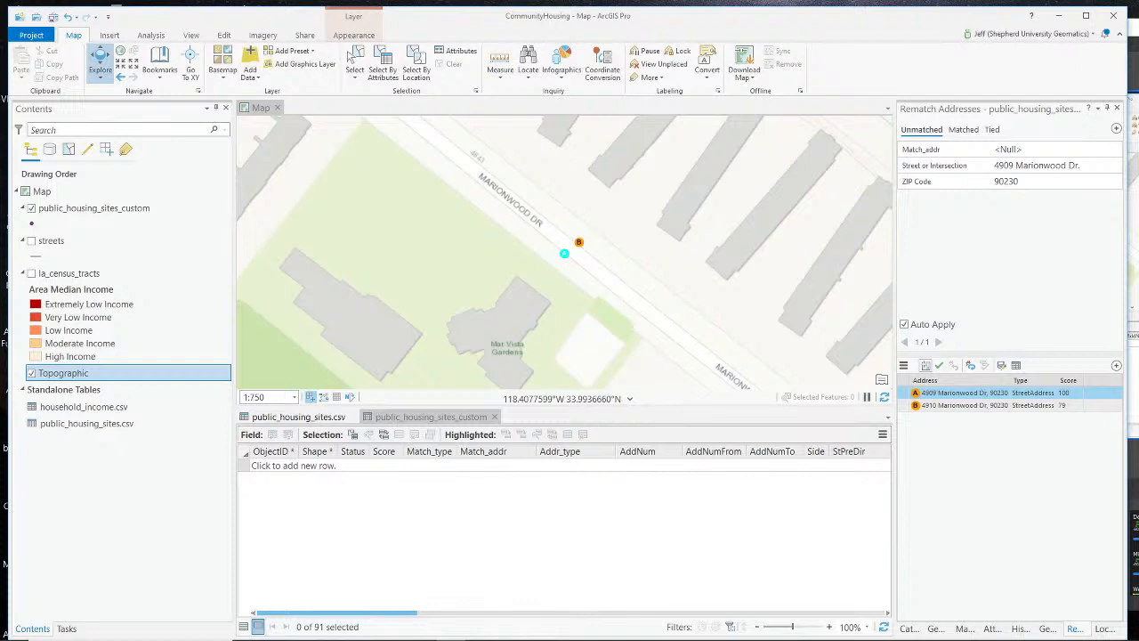
pyautogui.click(977, 397)
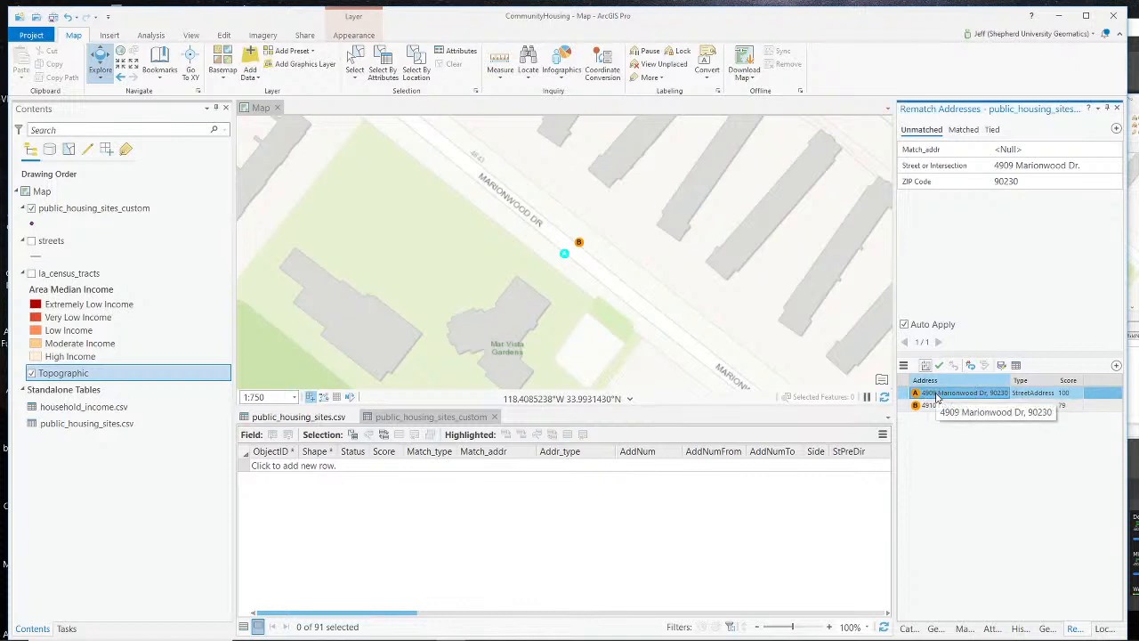
pyautogui.click(939, 367)
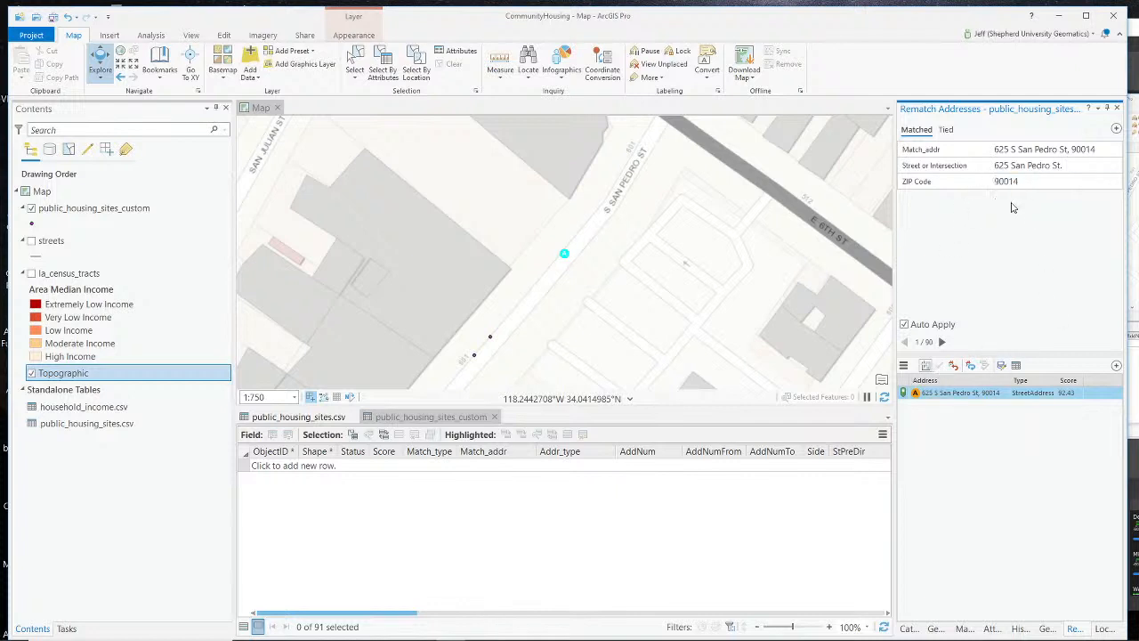
# Step: Show the tied Browning Blvd address and zoom the map to all of its candidates
pyautogui.click(946, 130)
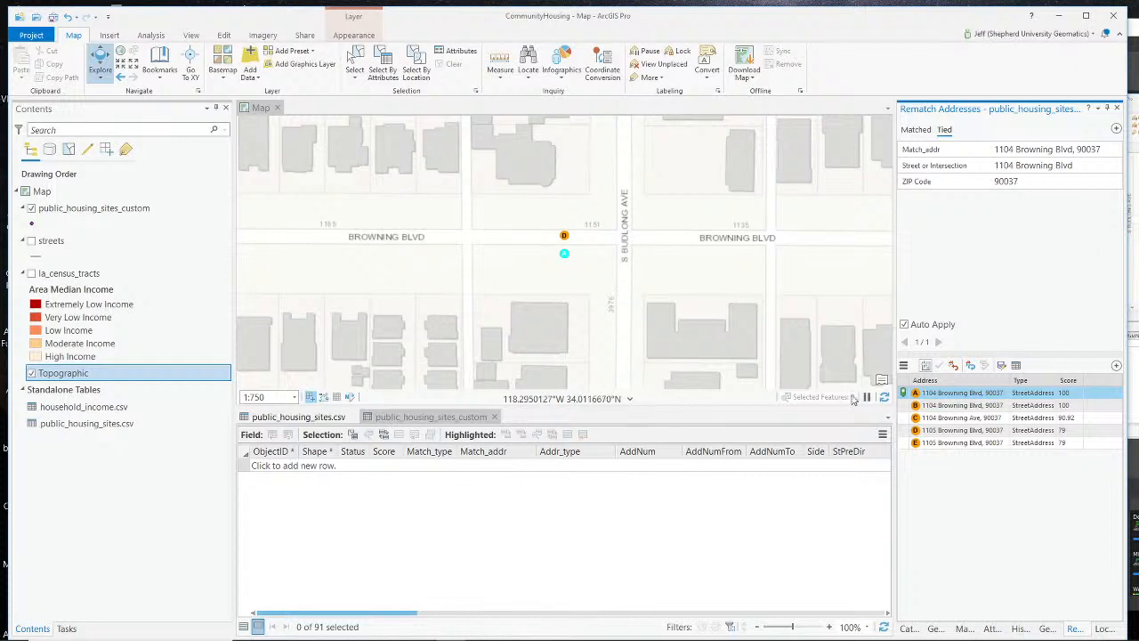
pyautogui.click(917, 392)
pyautogui.click(905, 366)
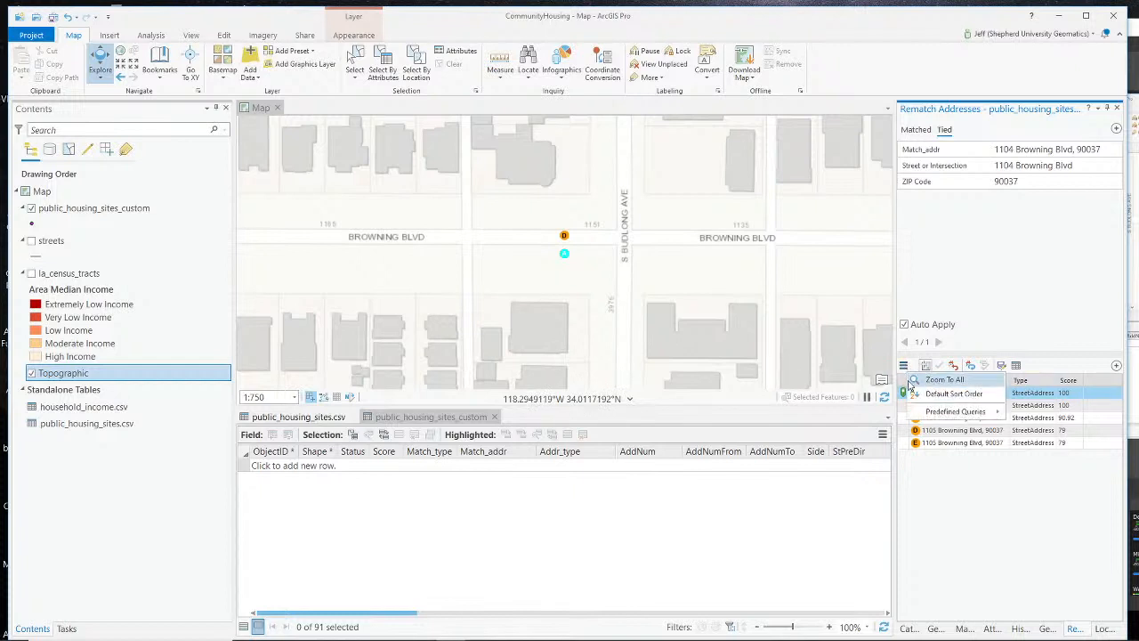
pyautogui.click(934, 381)
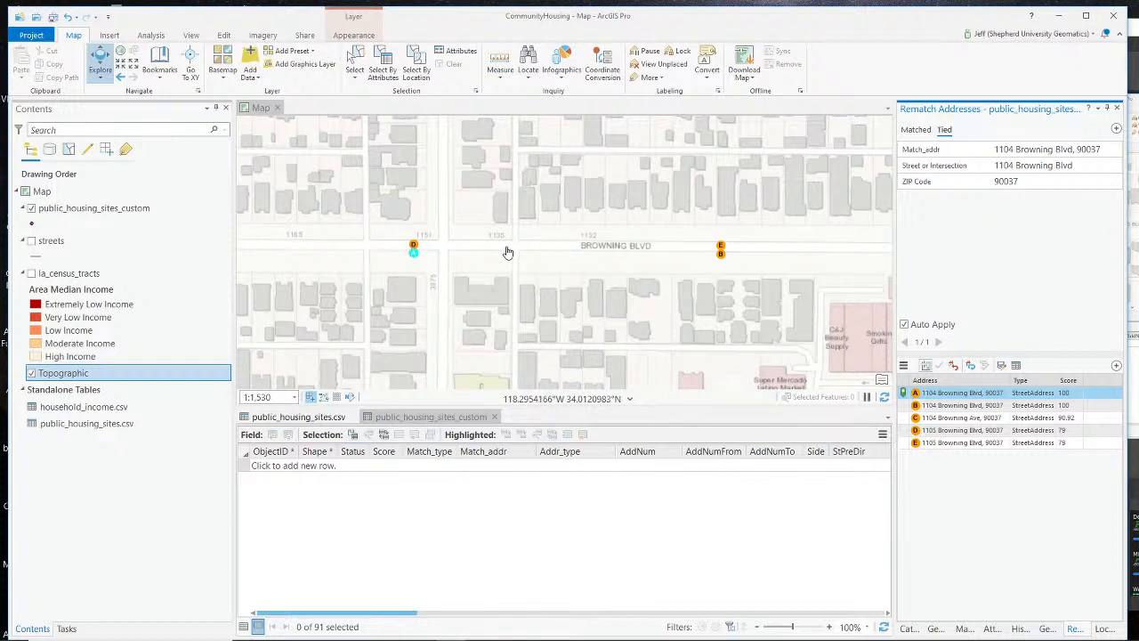
# Step: Compare the locations of candidates A, B and C for the tied Browning Blvd address on the map
pyautogui.click(930, 419)
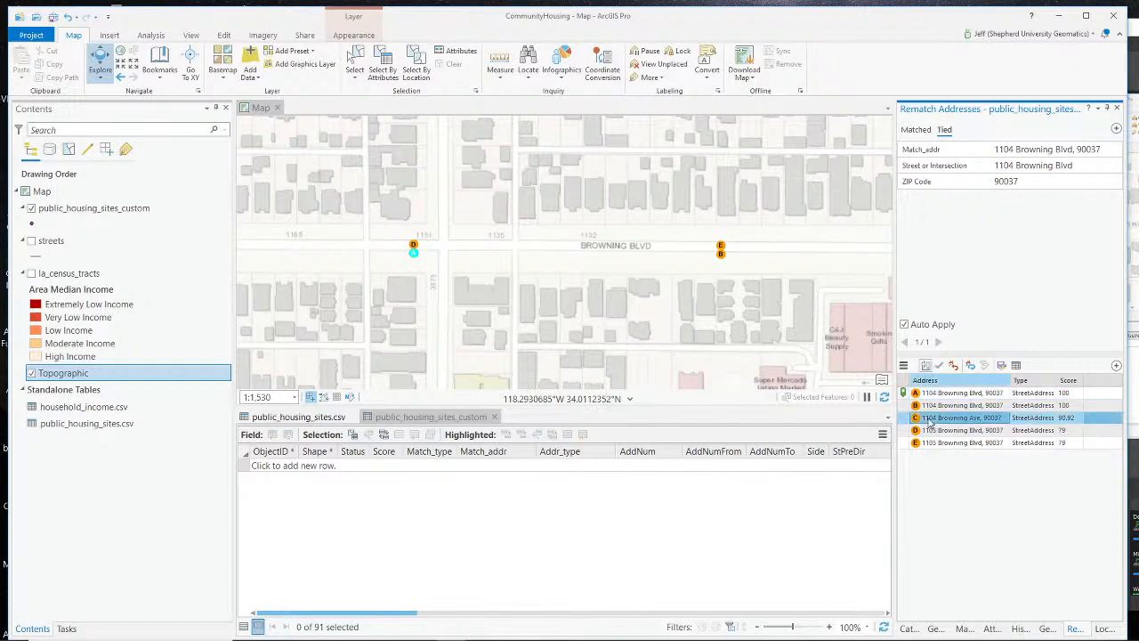
pyautogui.scroll(-2, 712, 297)
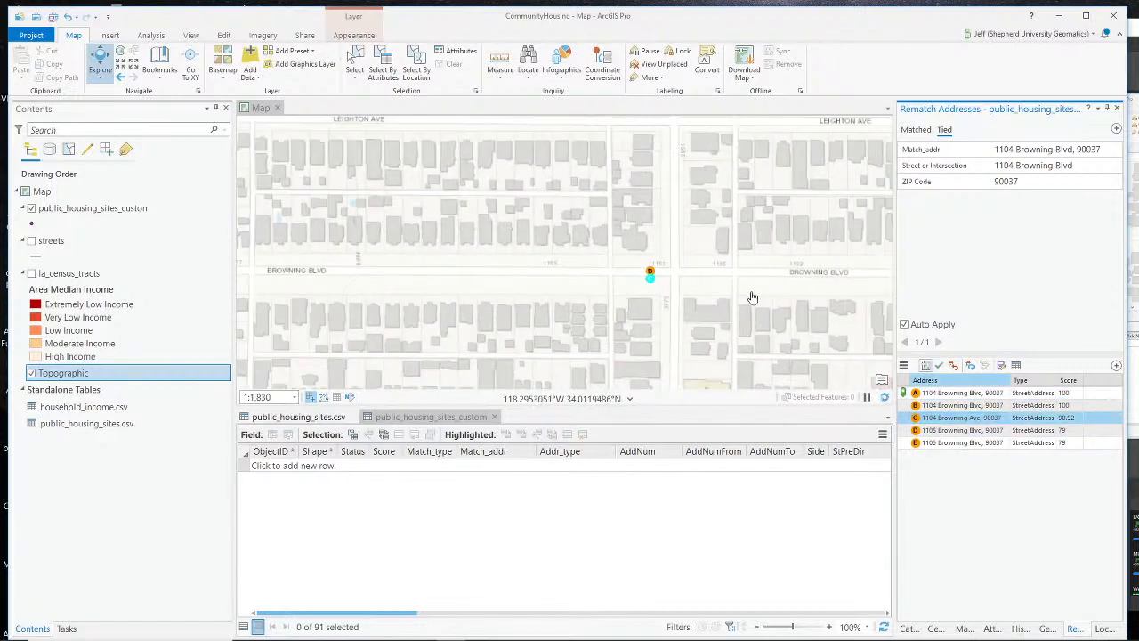
pyautogui.scroll(-2, 752, 297)
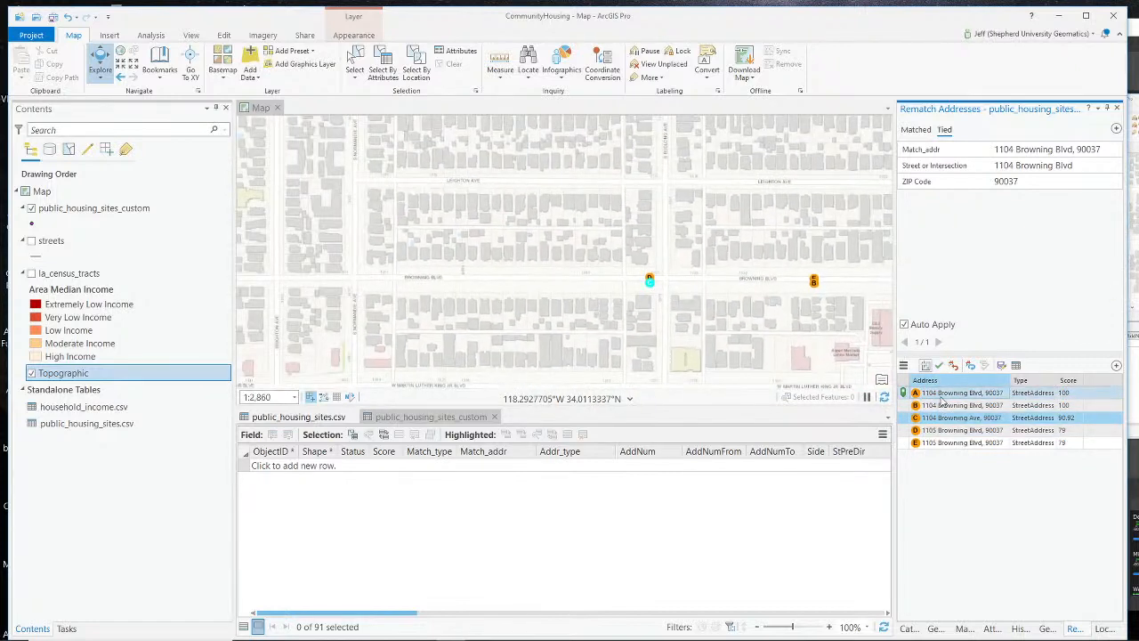
pyautogui.click(942, 393)
pyautogui.moveTo(712, 267); pyautogui.dragTo(550, 279)
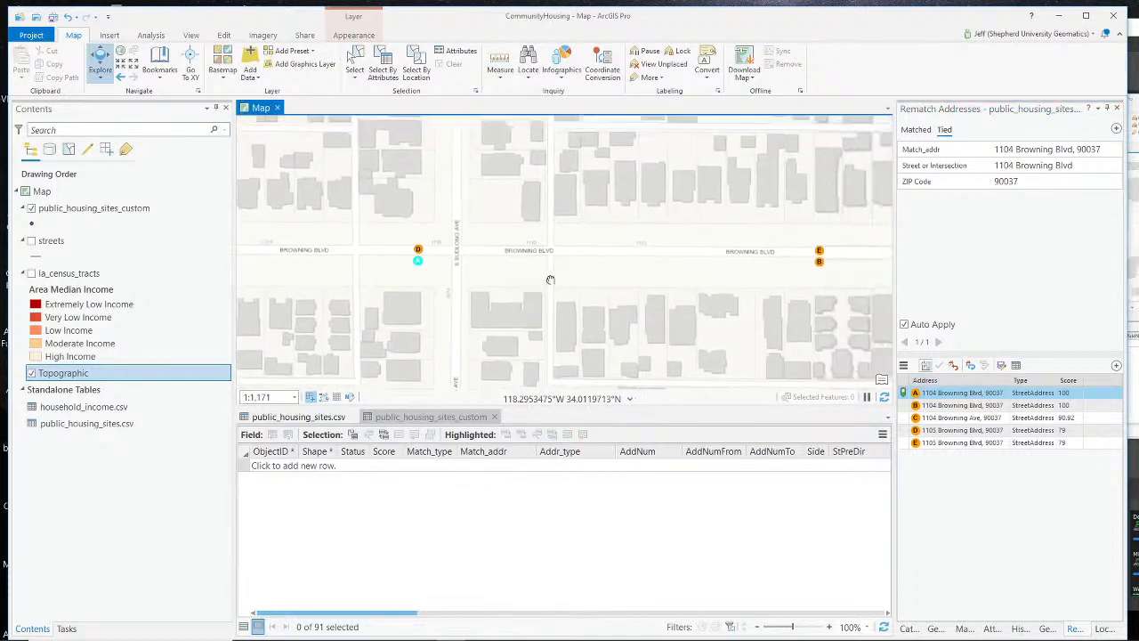
pyautogui.scroll(-2, 579, 271)
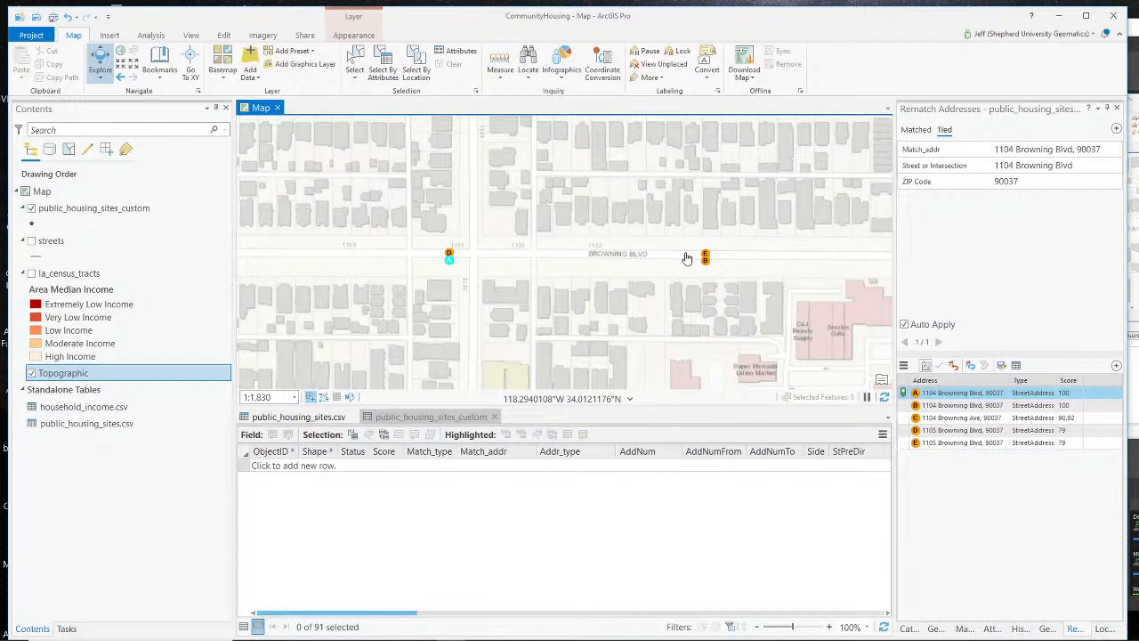
pyautogui.click(992, 406)
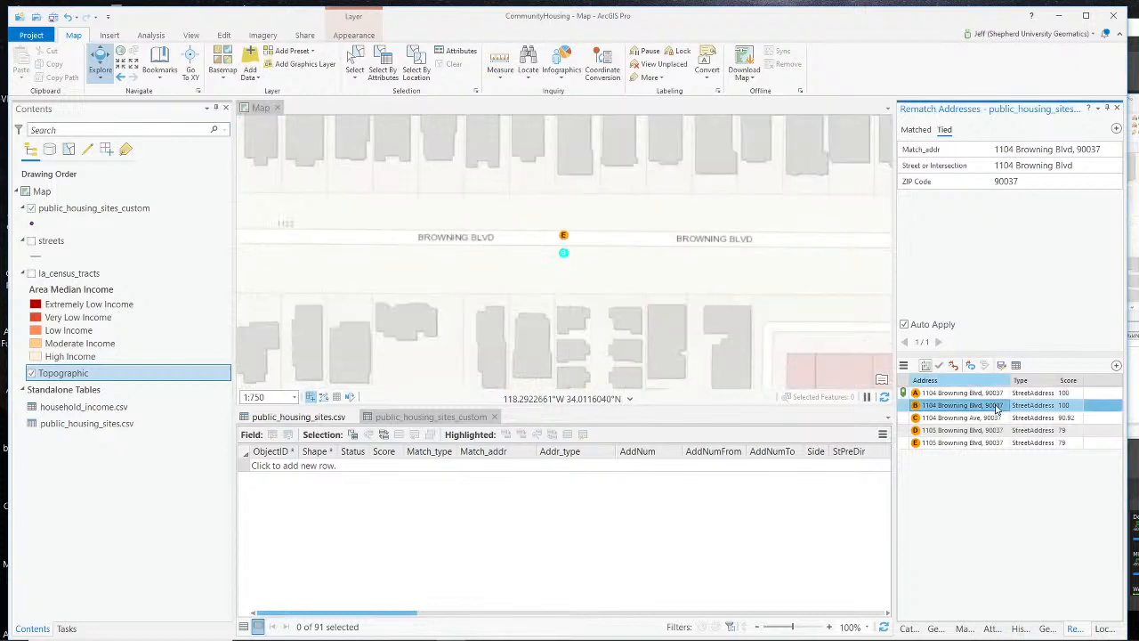
pyautogui.click(975, 405)
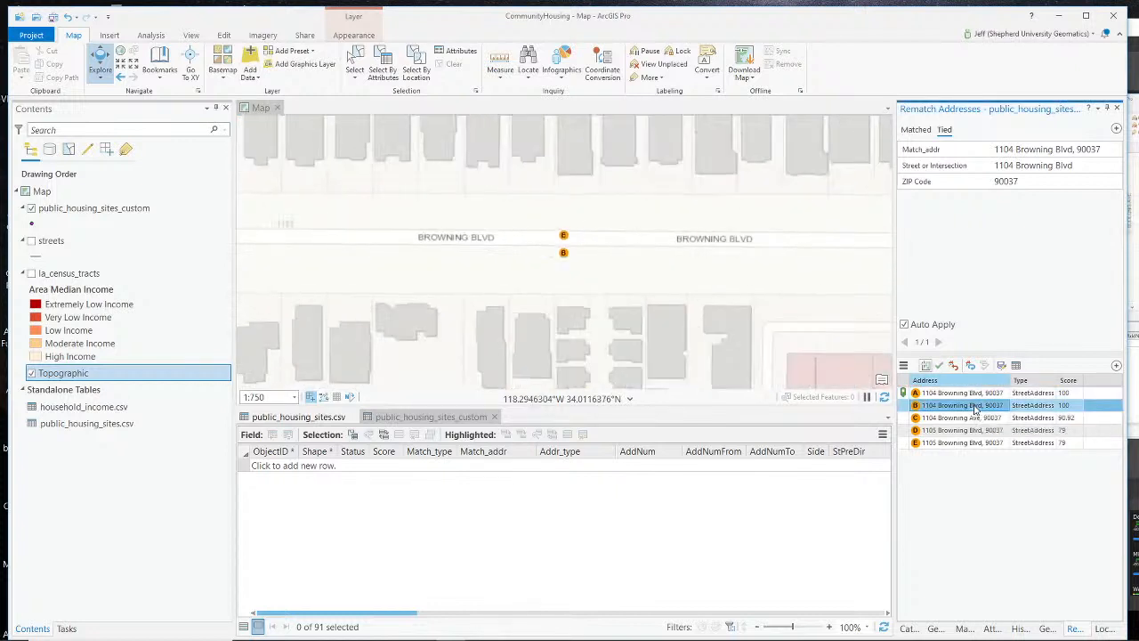
pyautogui.click(972, 397)
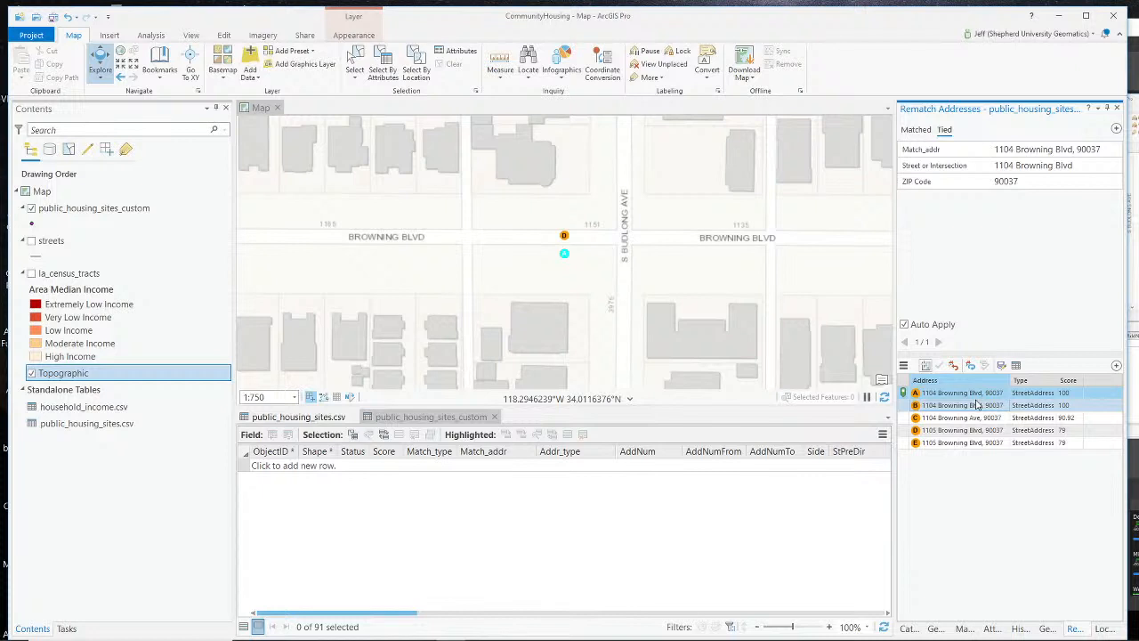
pyautogui.click(1134, 462)
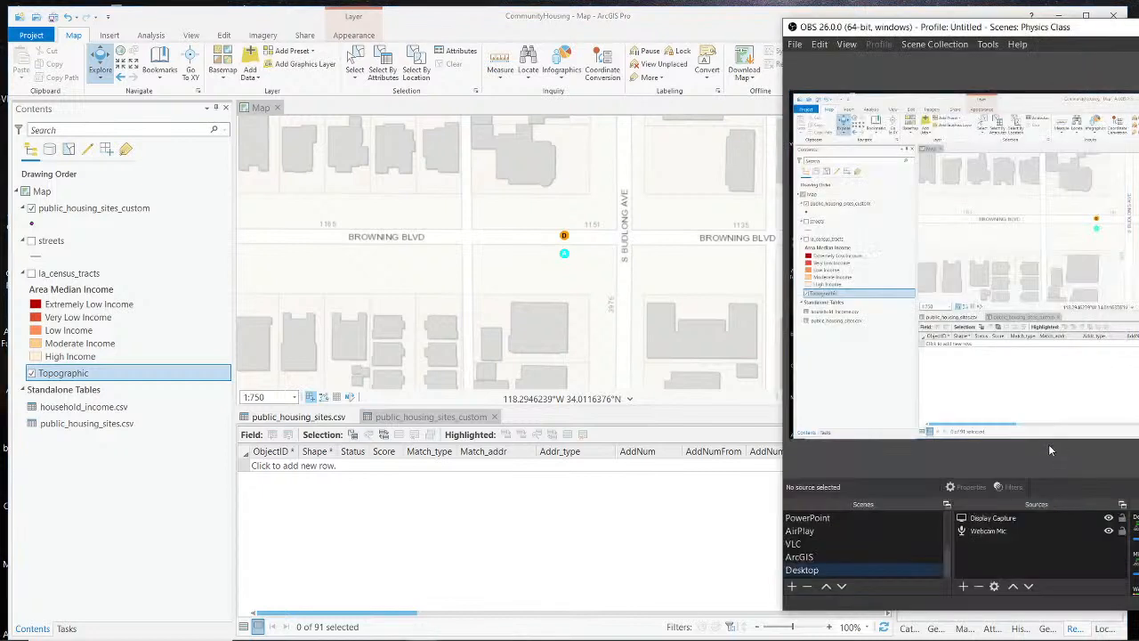
pyautogui.scroll(-3, 853, 530)
pyautogui.click(854, 543)
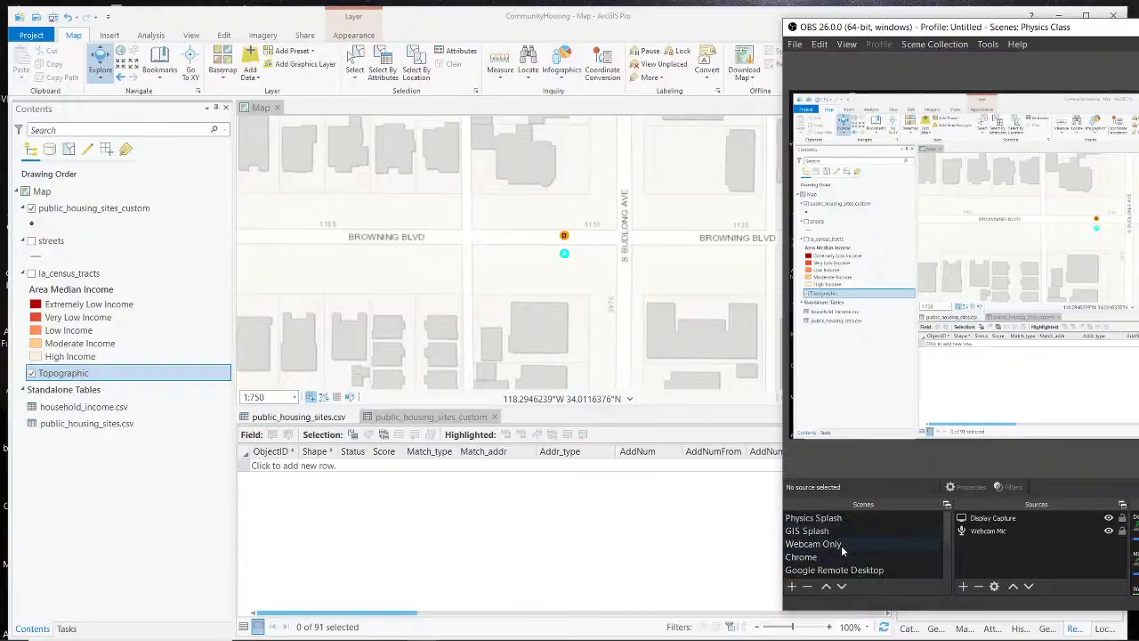